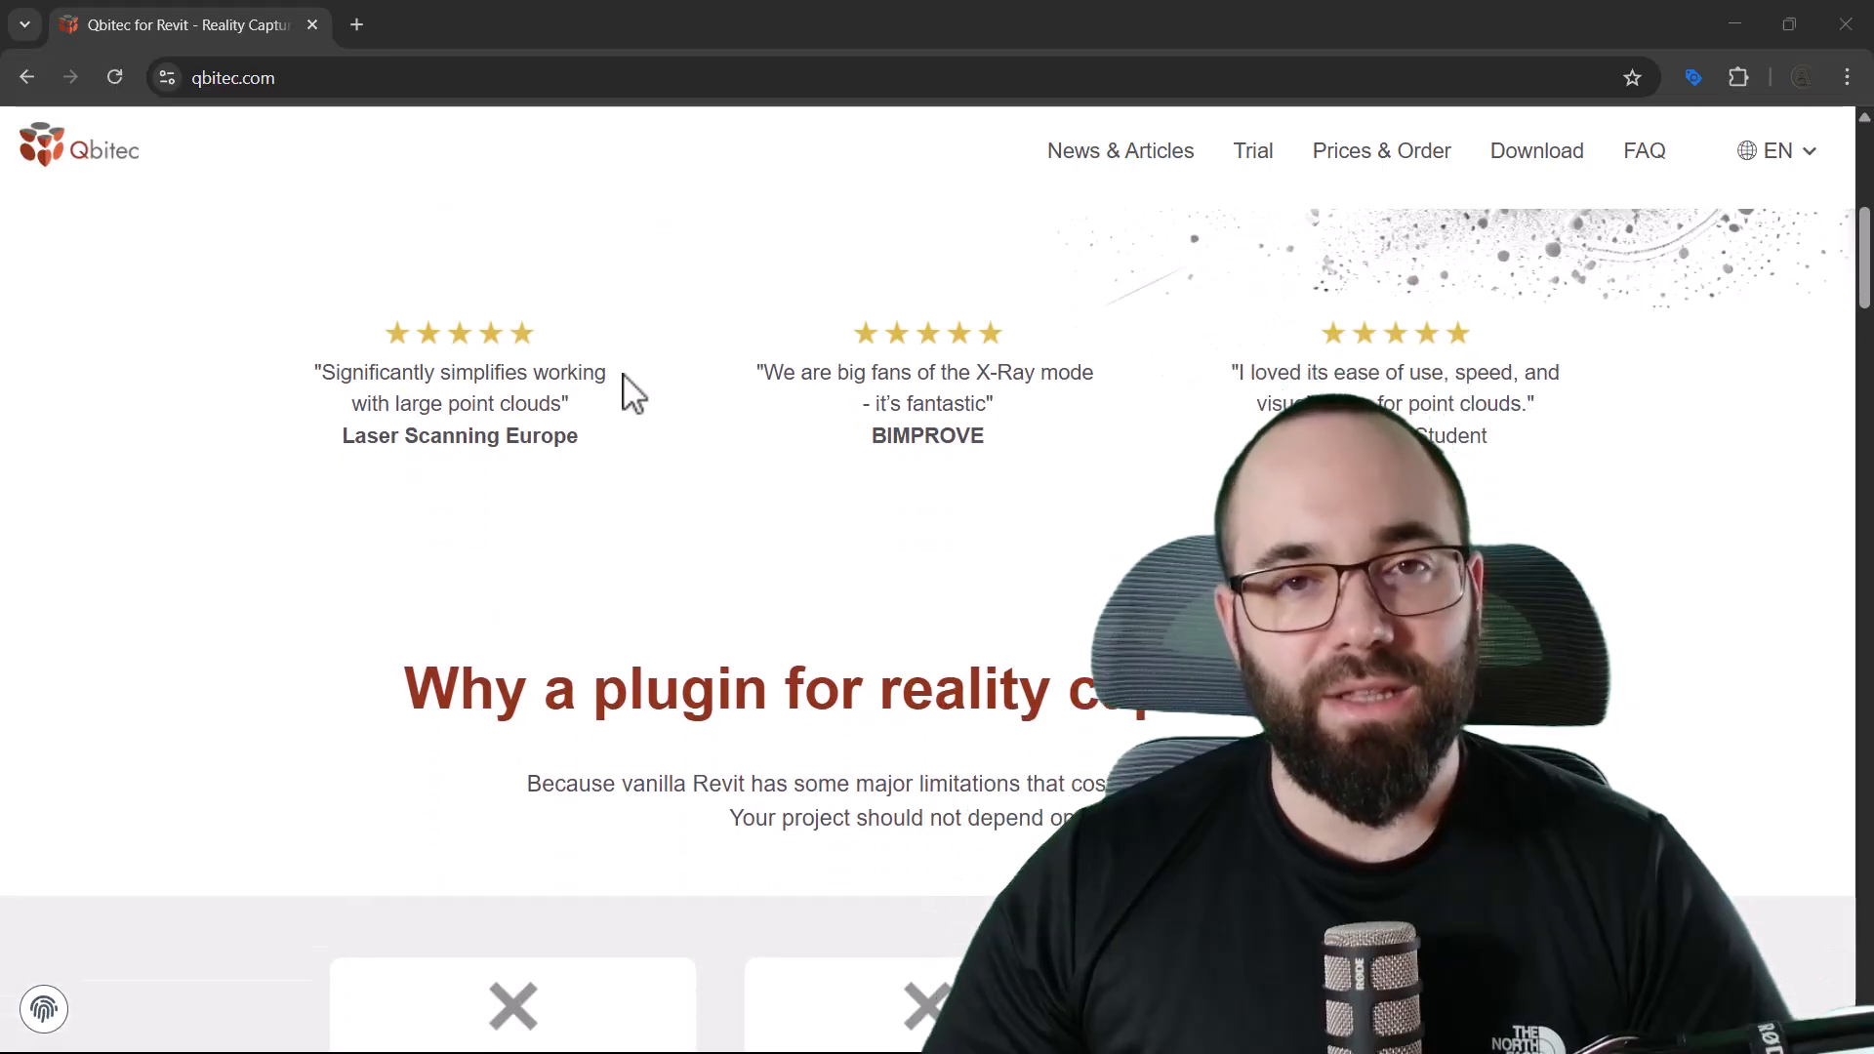
scroll(406, 439, "down", 1)
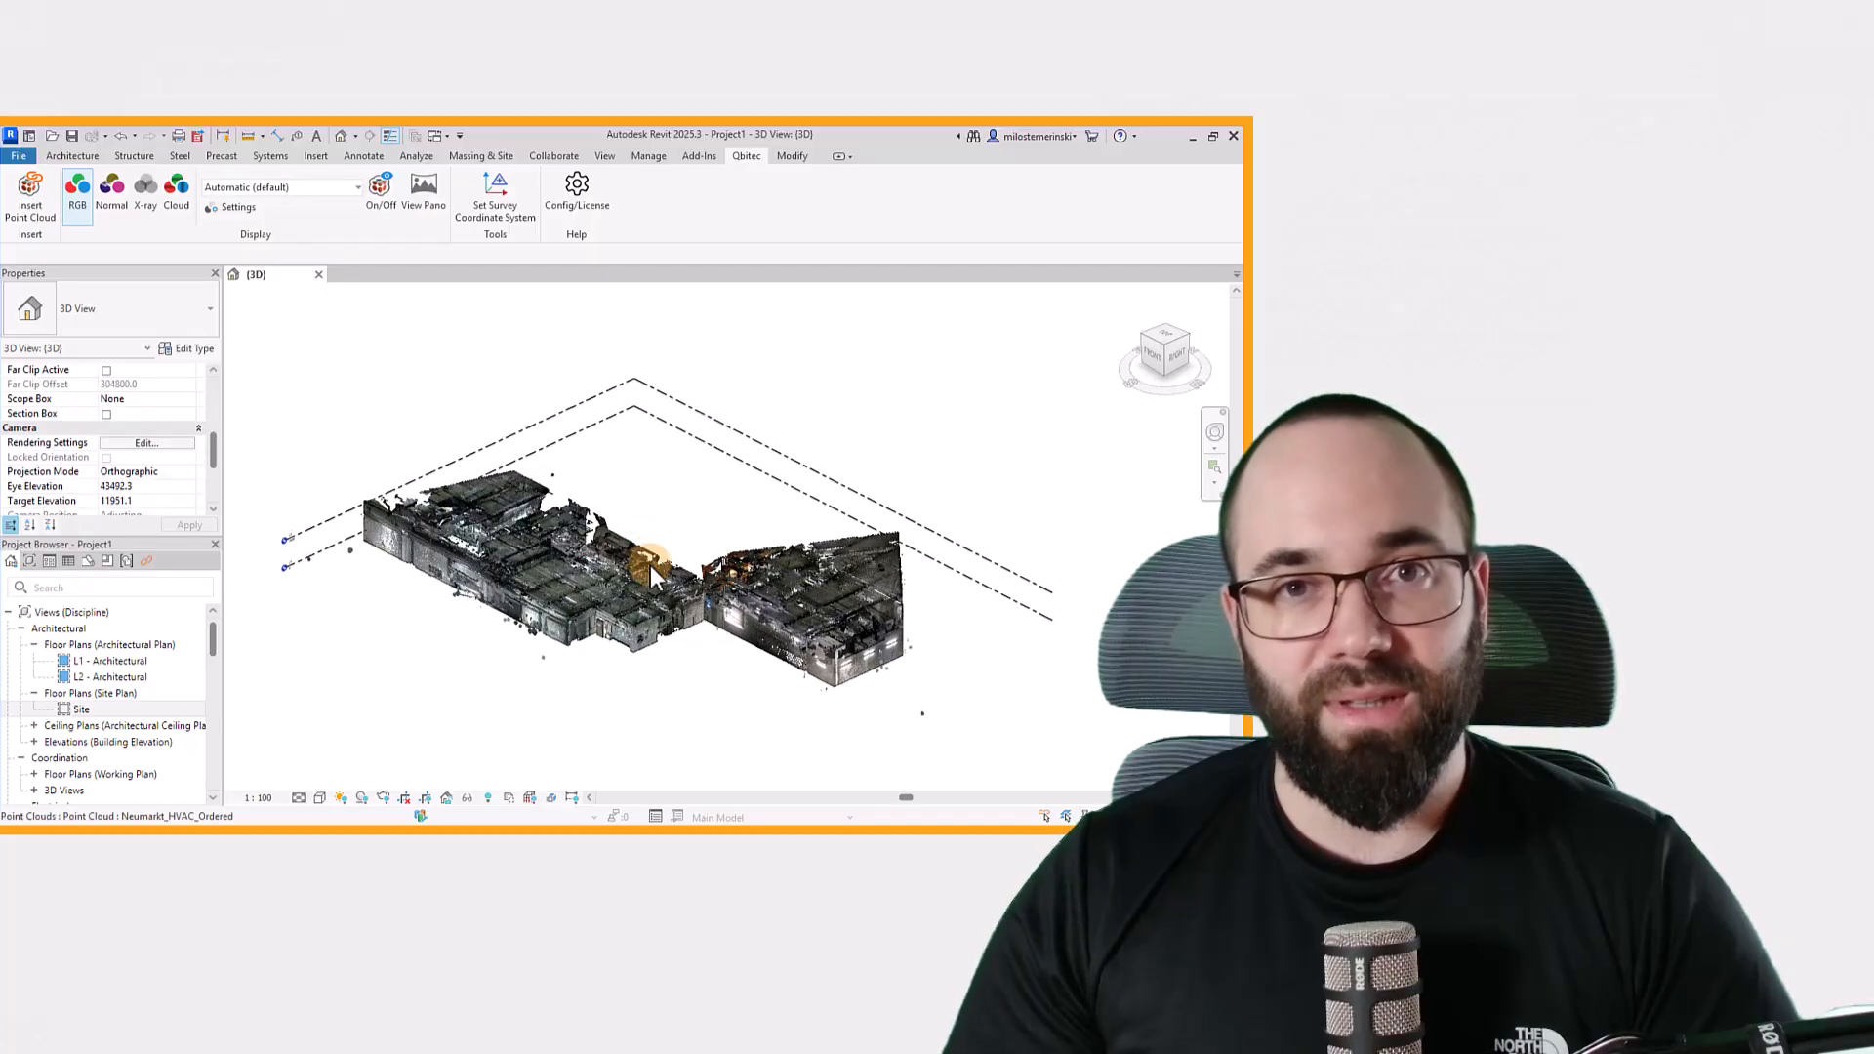
scroll(653, 576, "up", 2)
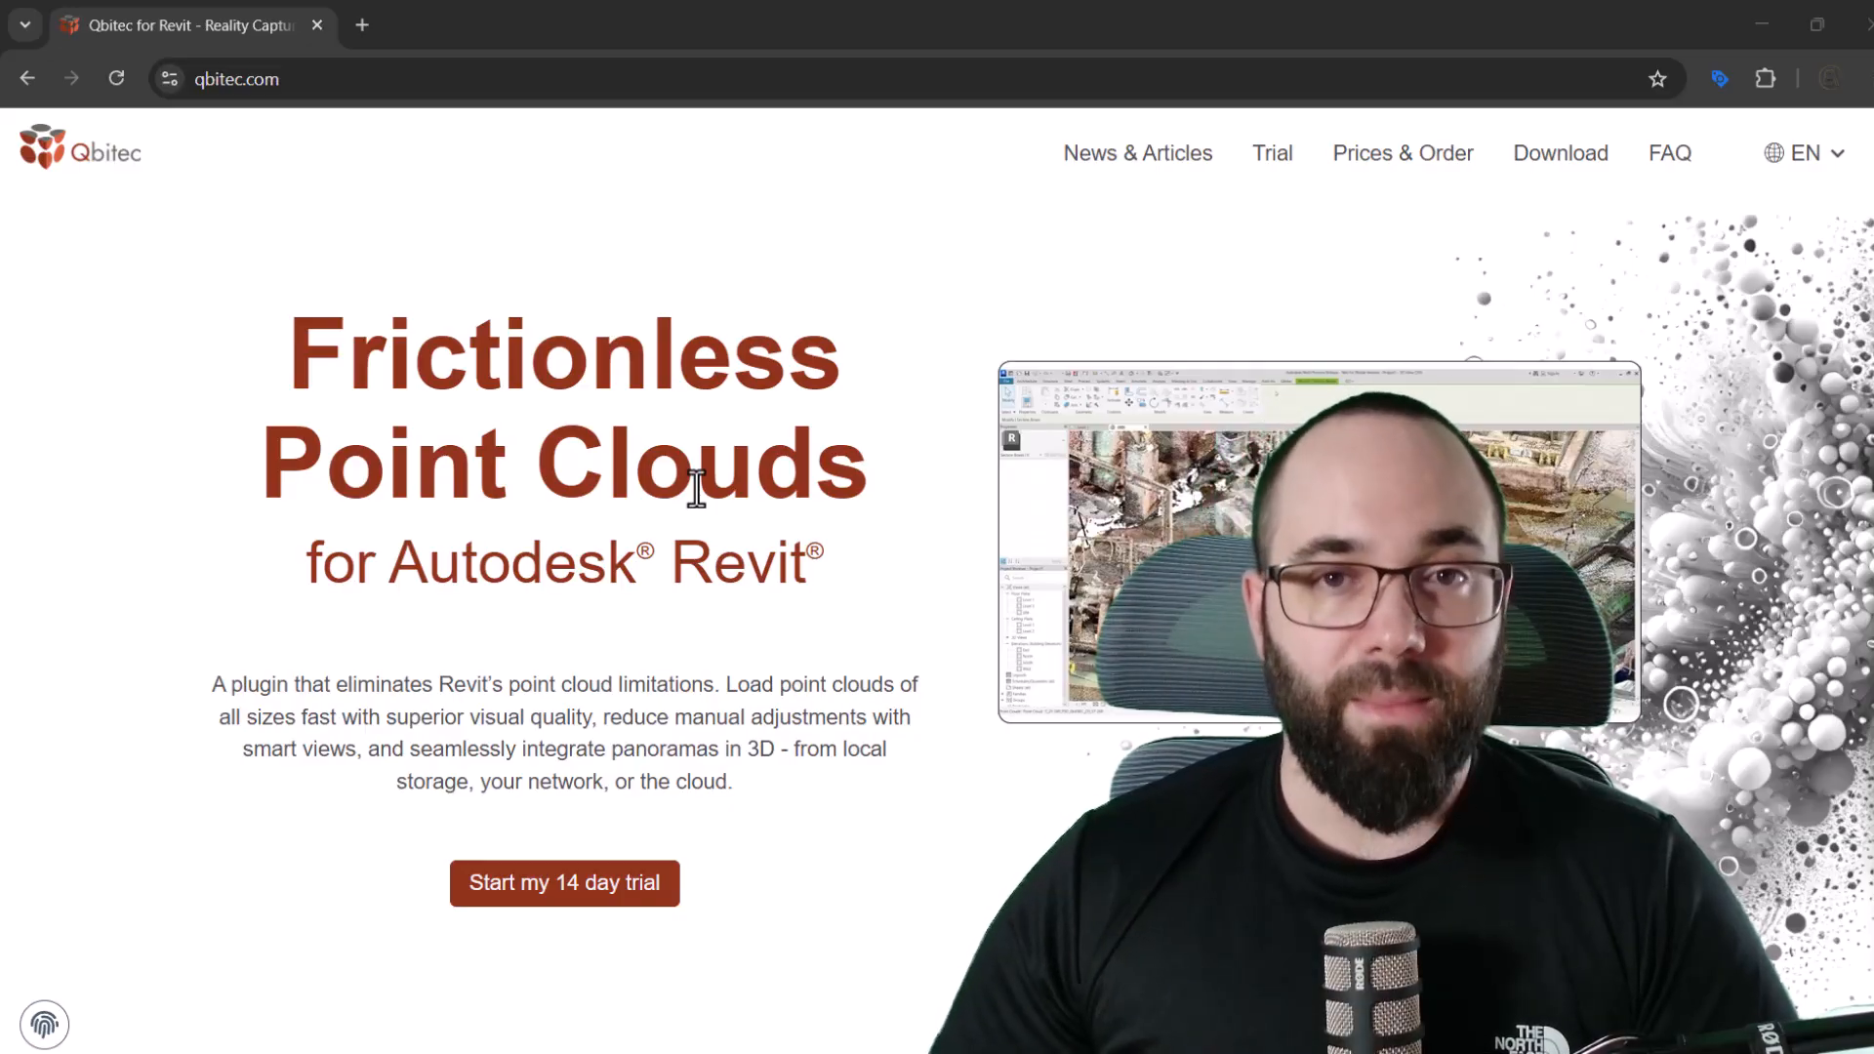
left_click(1275, 171)
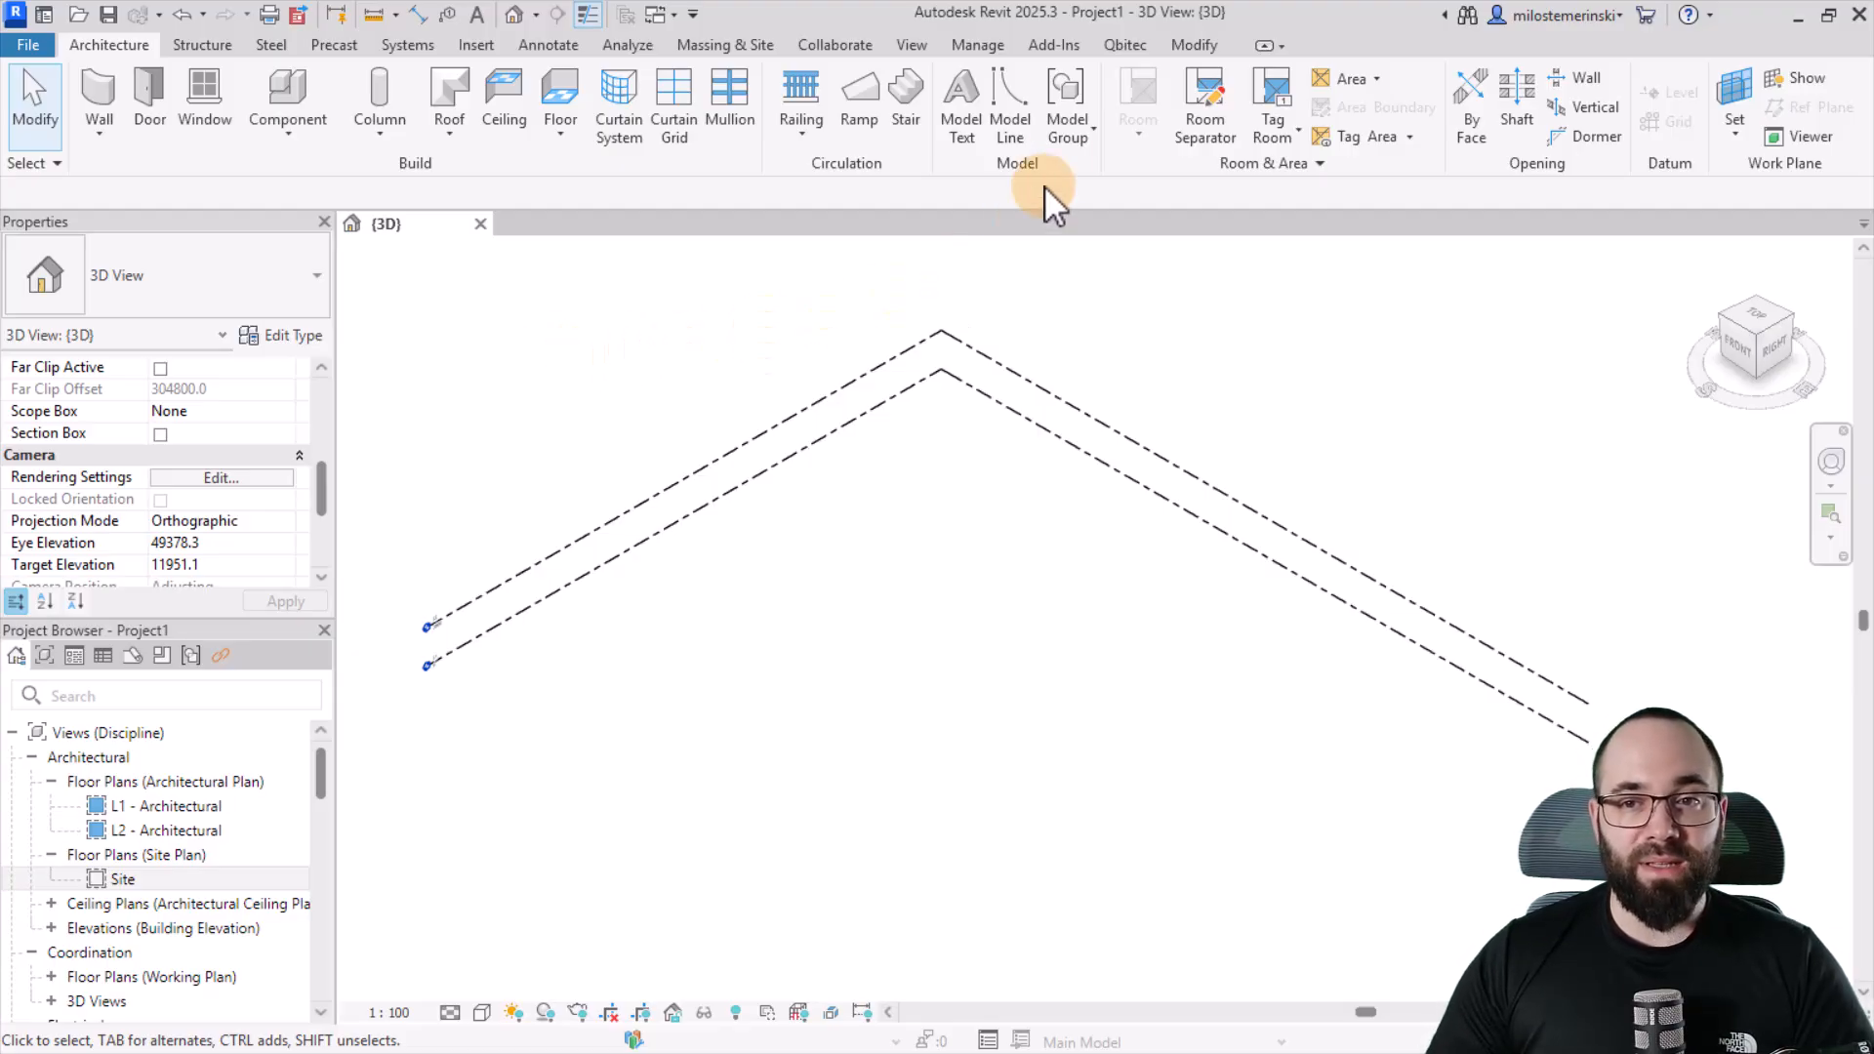
- Open the Qbitec point cloud insertion window and start adding the first point cloud
left_click(1125, 44)
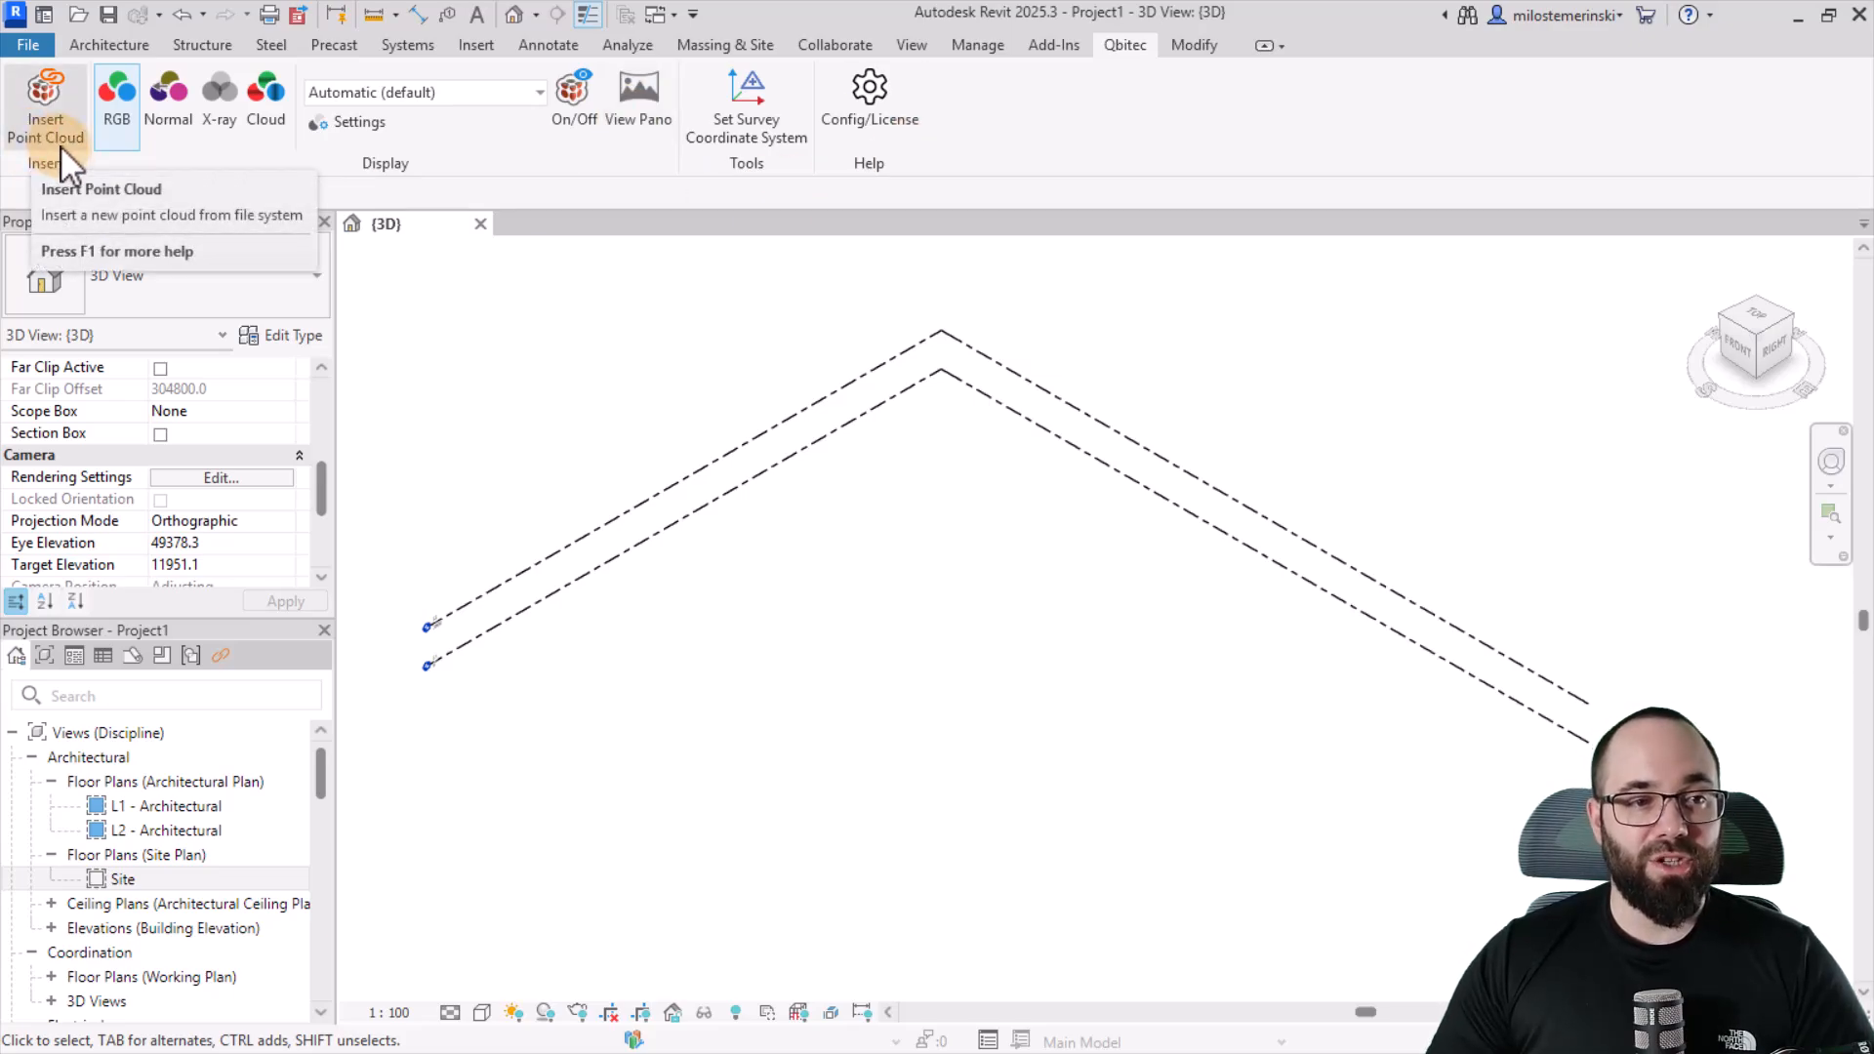
left_click(45, 117)
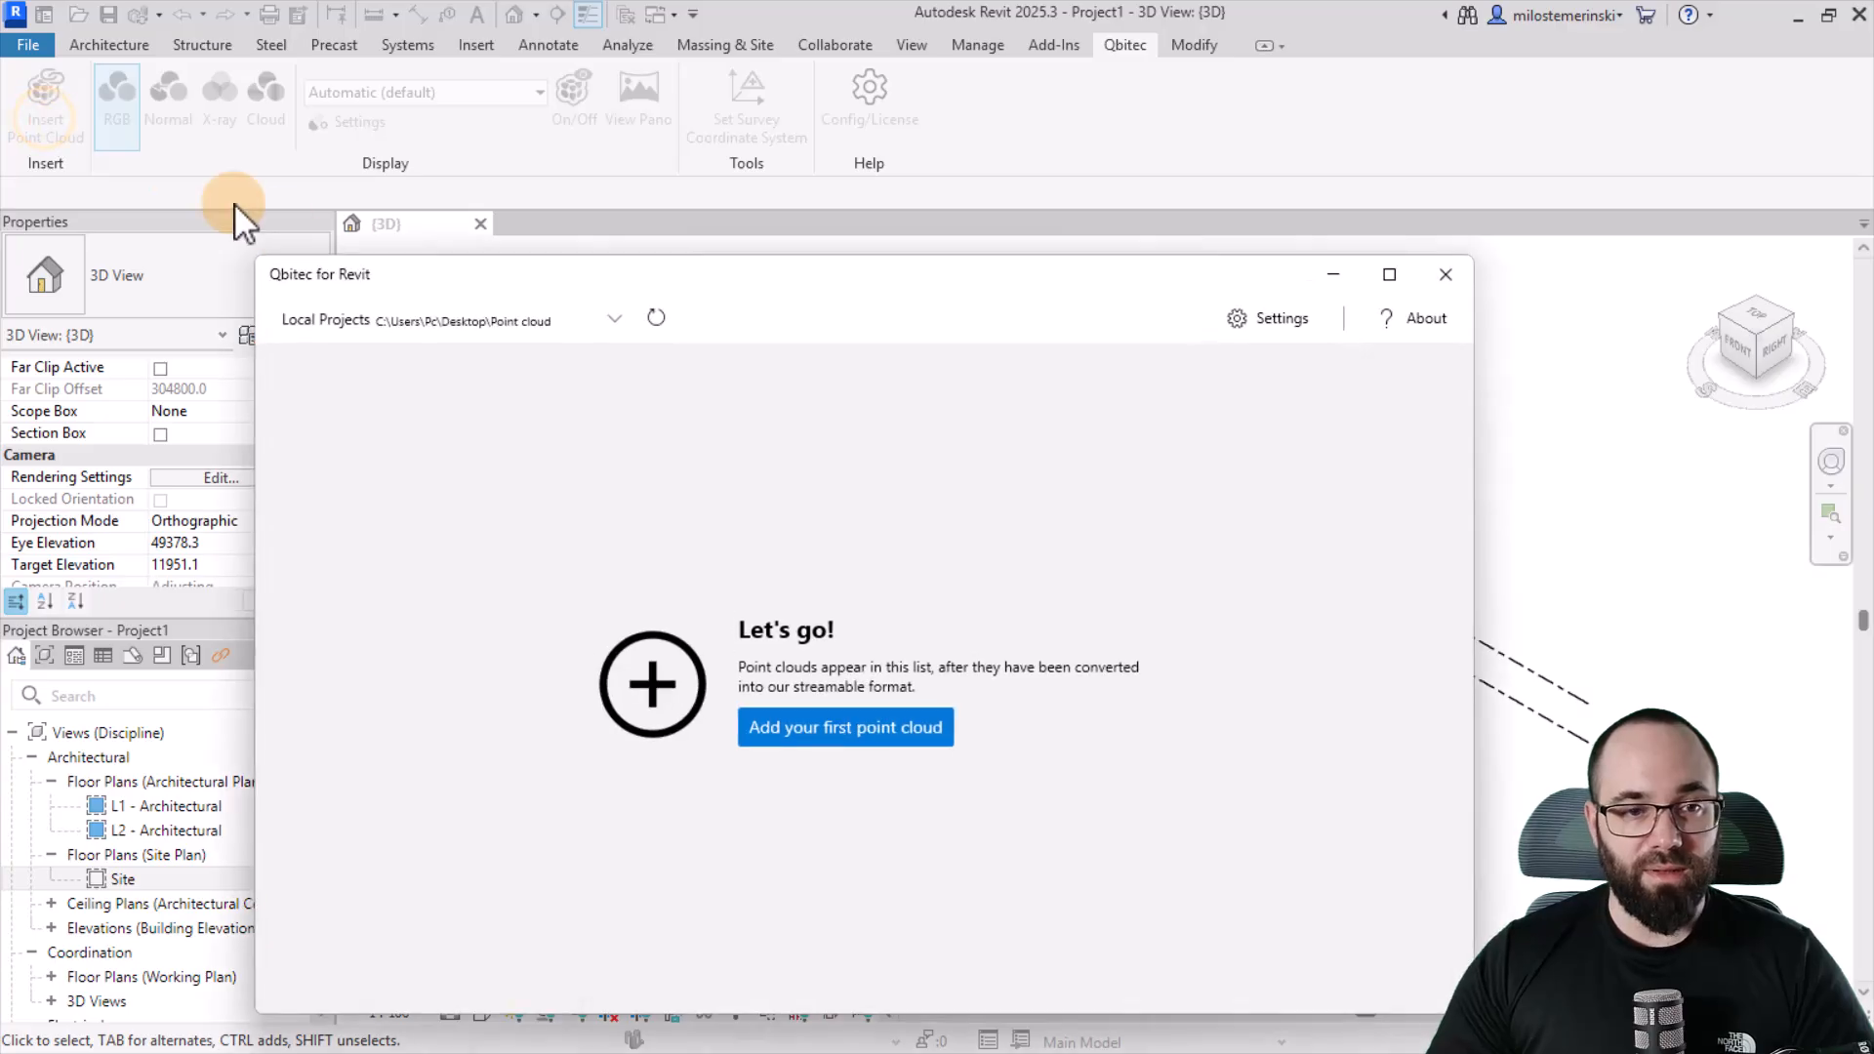
left_click_drag(349, 278, 313, 140)
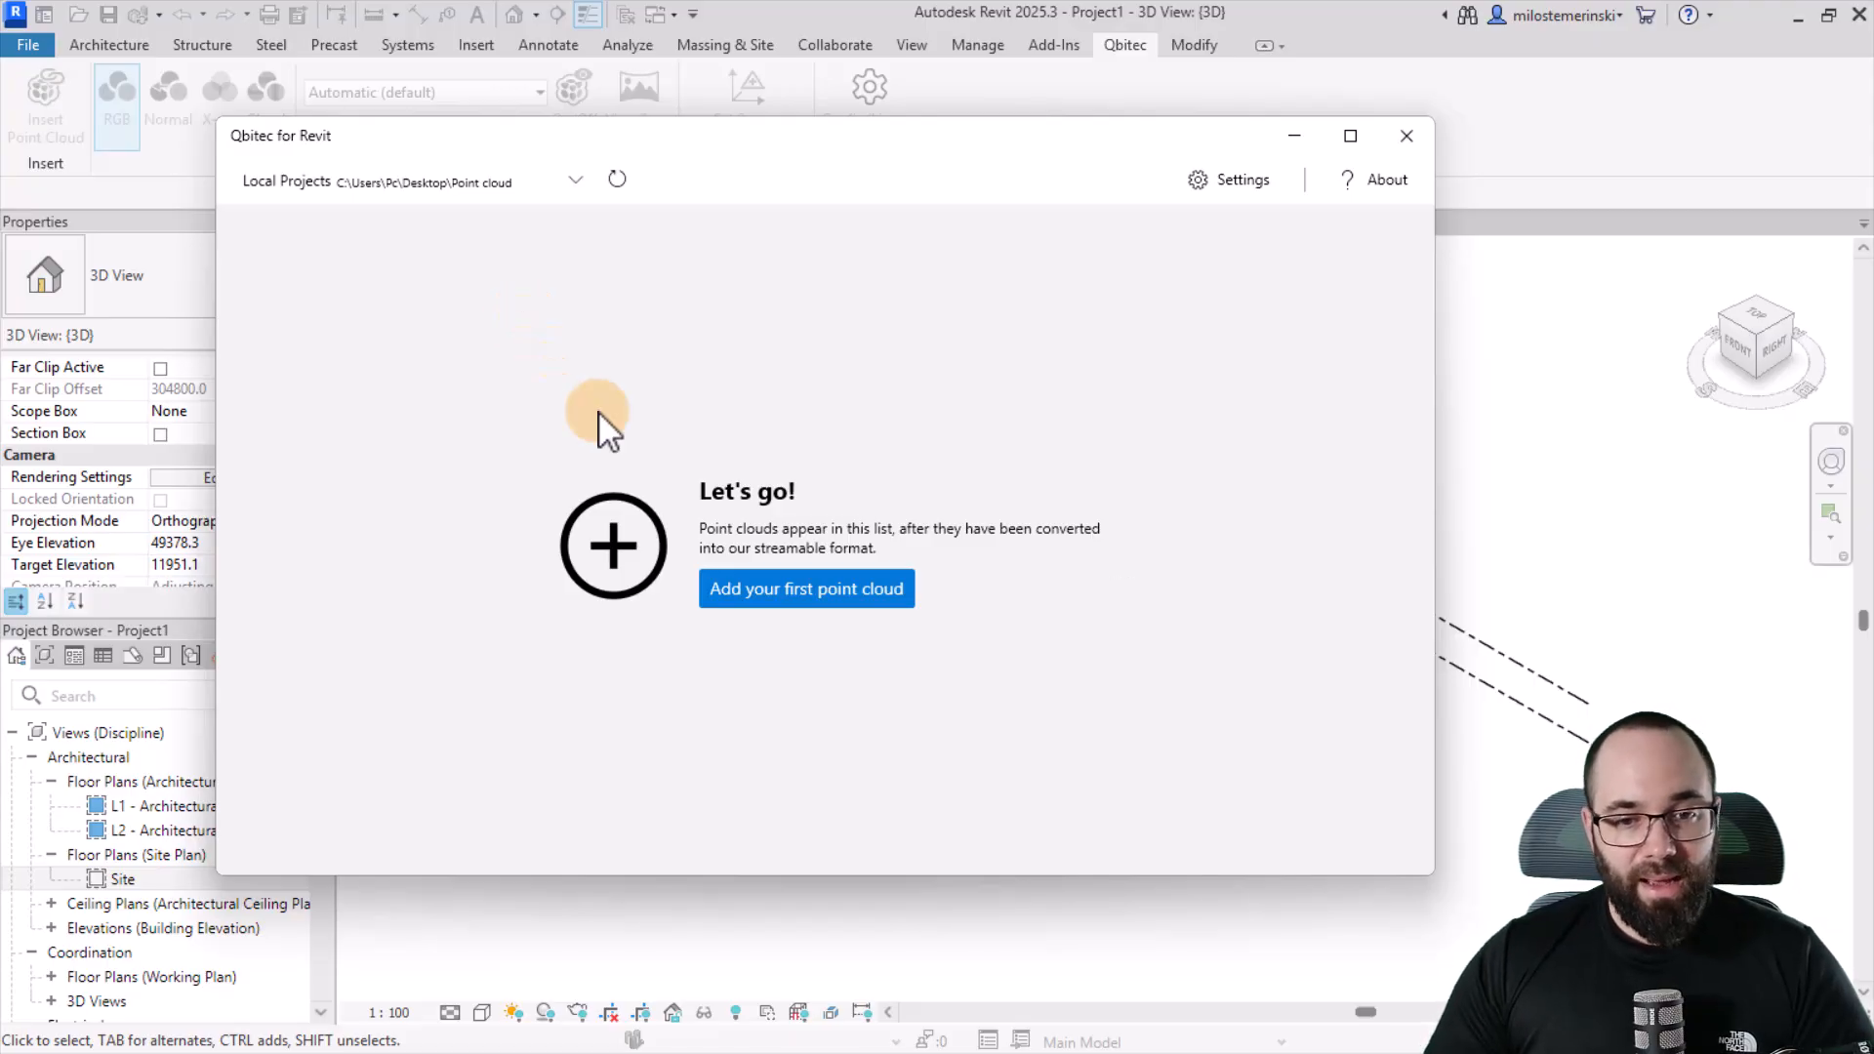
left_click(787, 593)
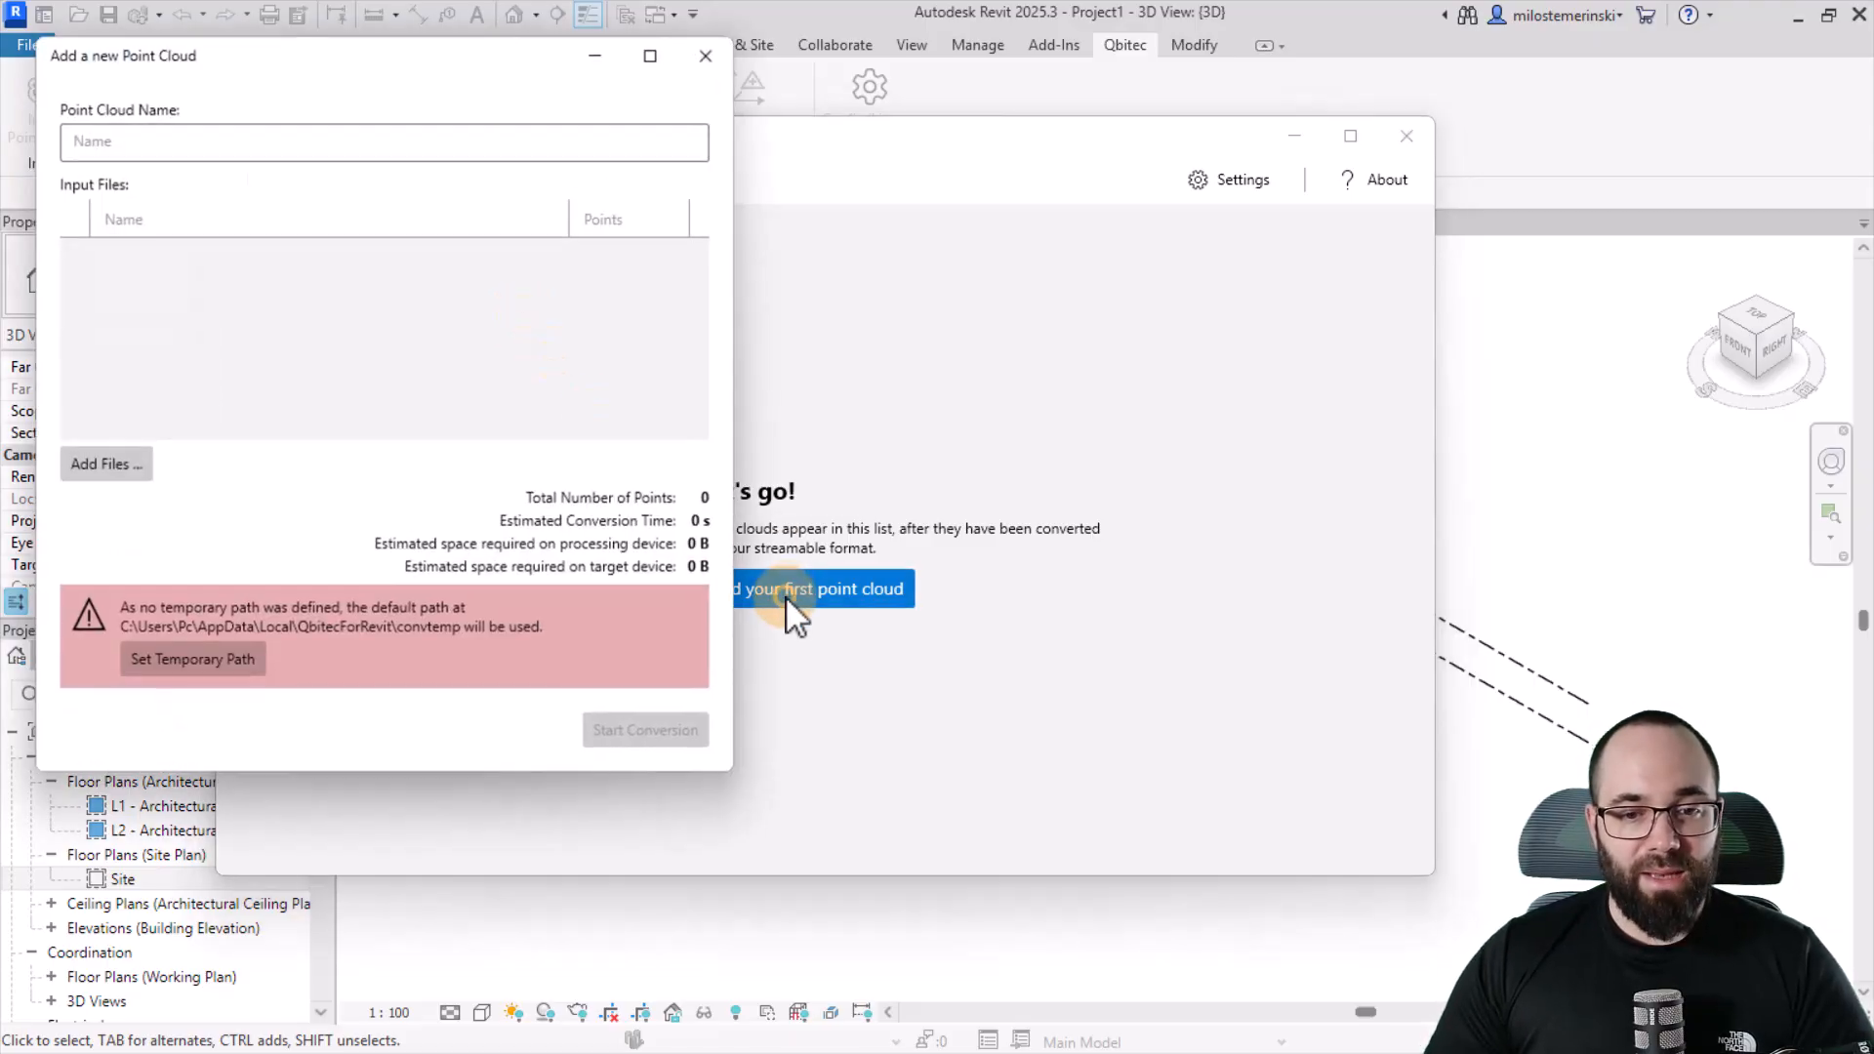
- Add Neumarkt_HVAC_Ordered.e57 from the Point cloud folder as the input file and start its conversion
left_click(103, 465)
left_click(283, 283)
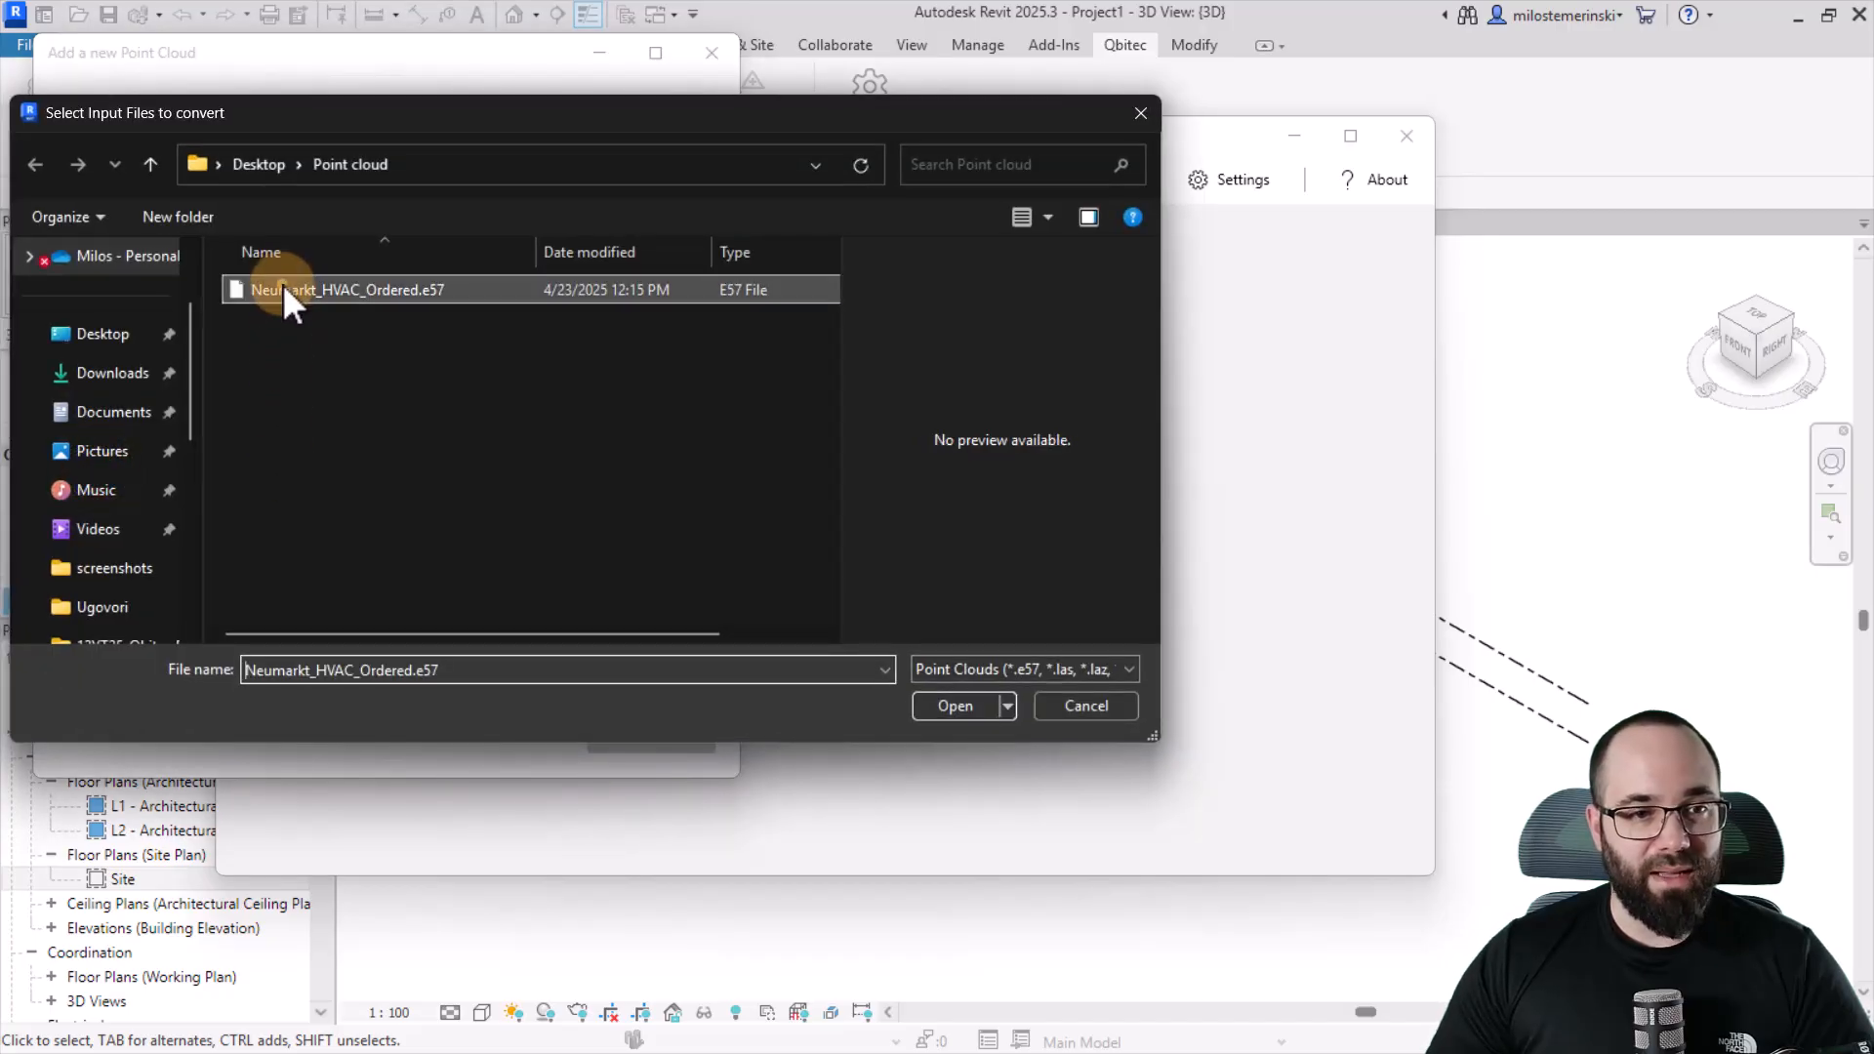
left_click(1005, 672)
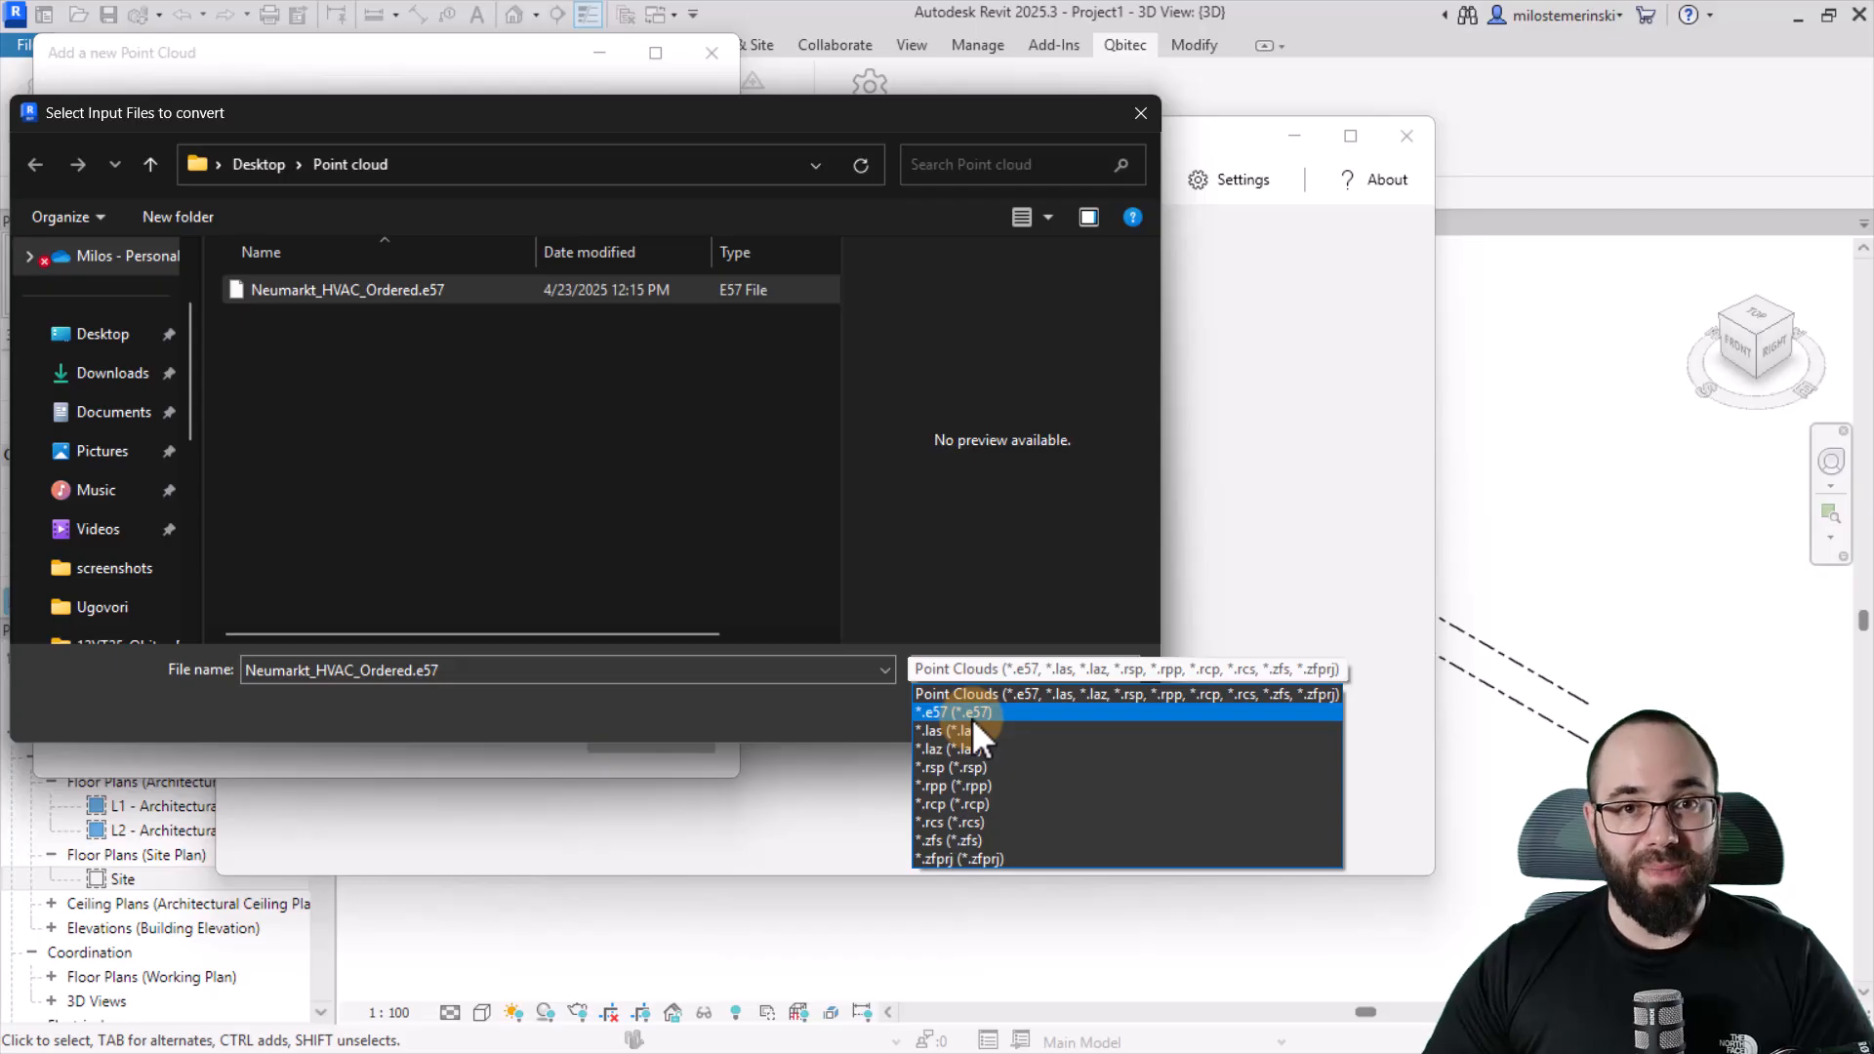
left_click(904, 646)
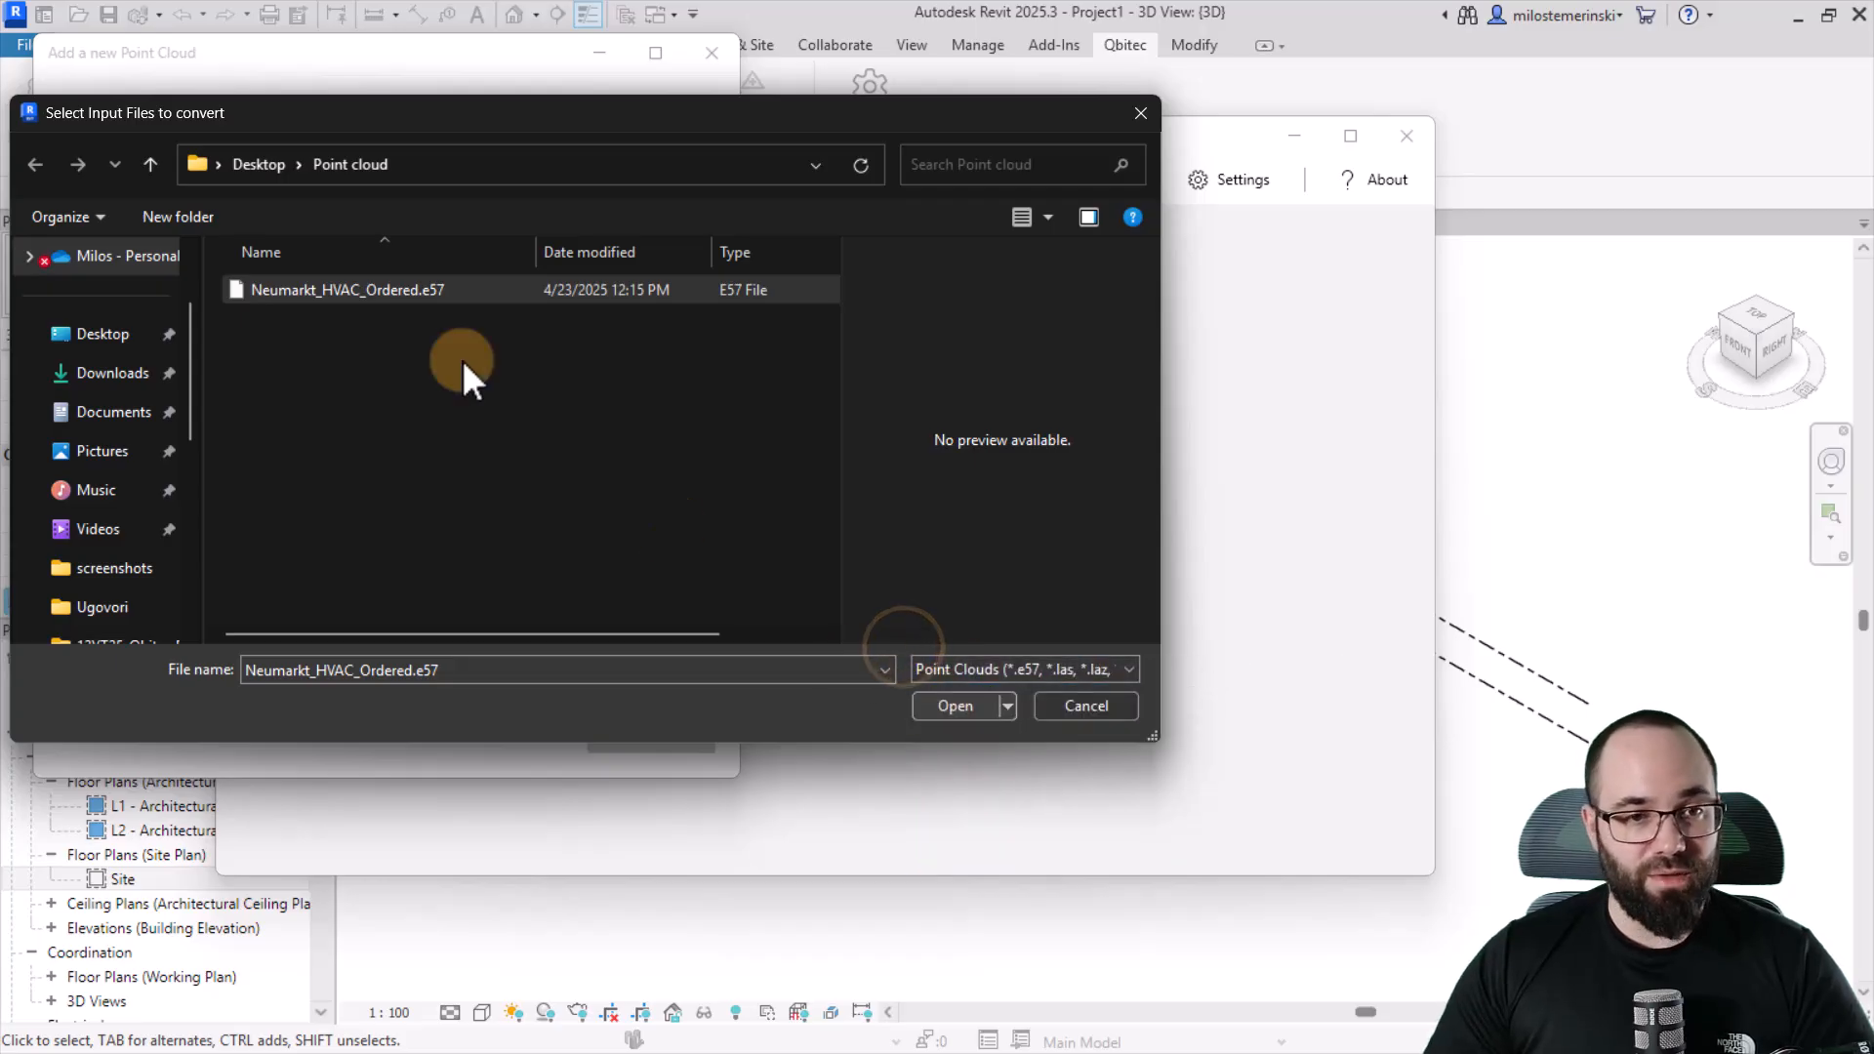
left_click(955, 706)
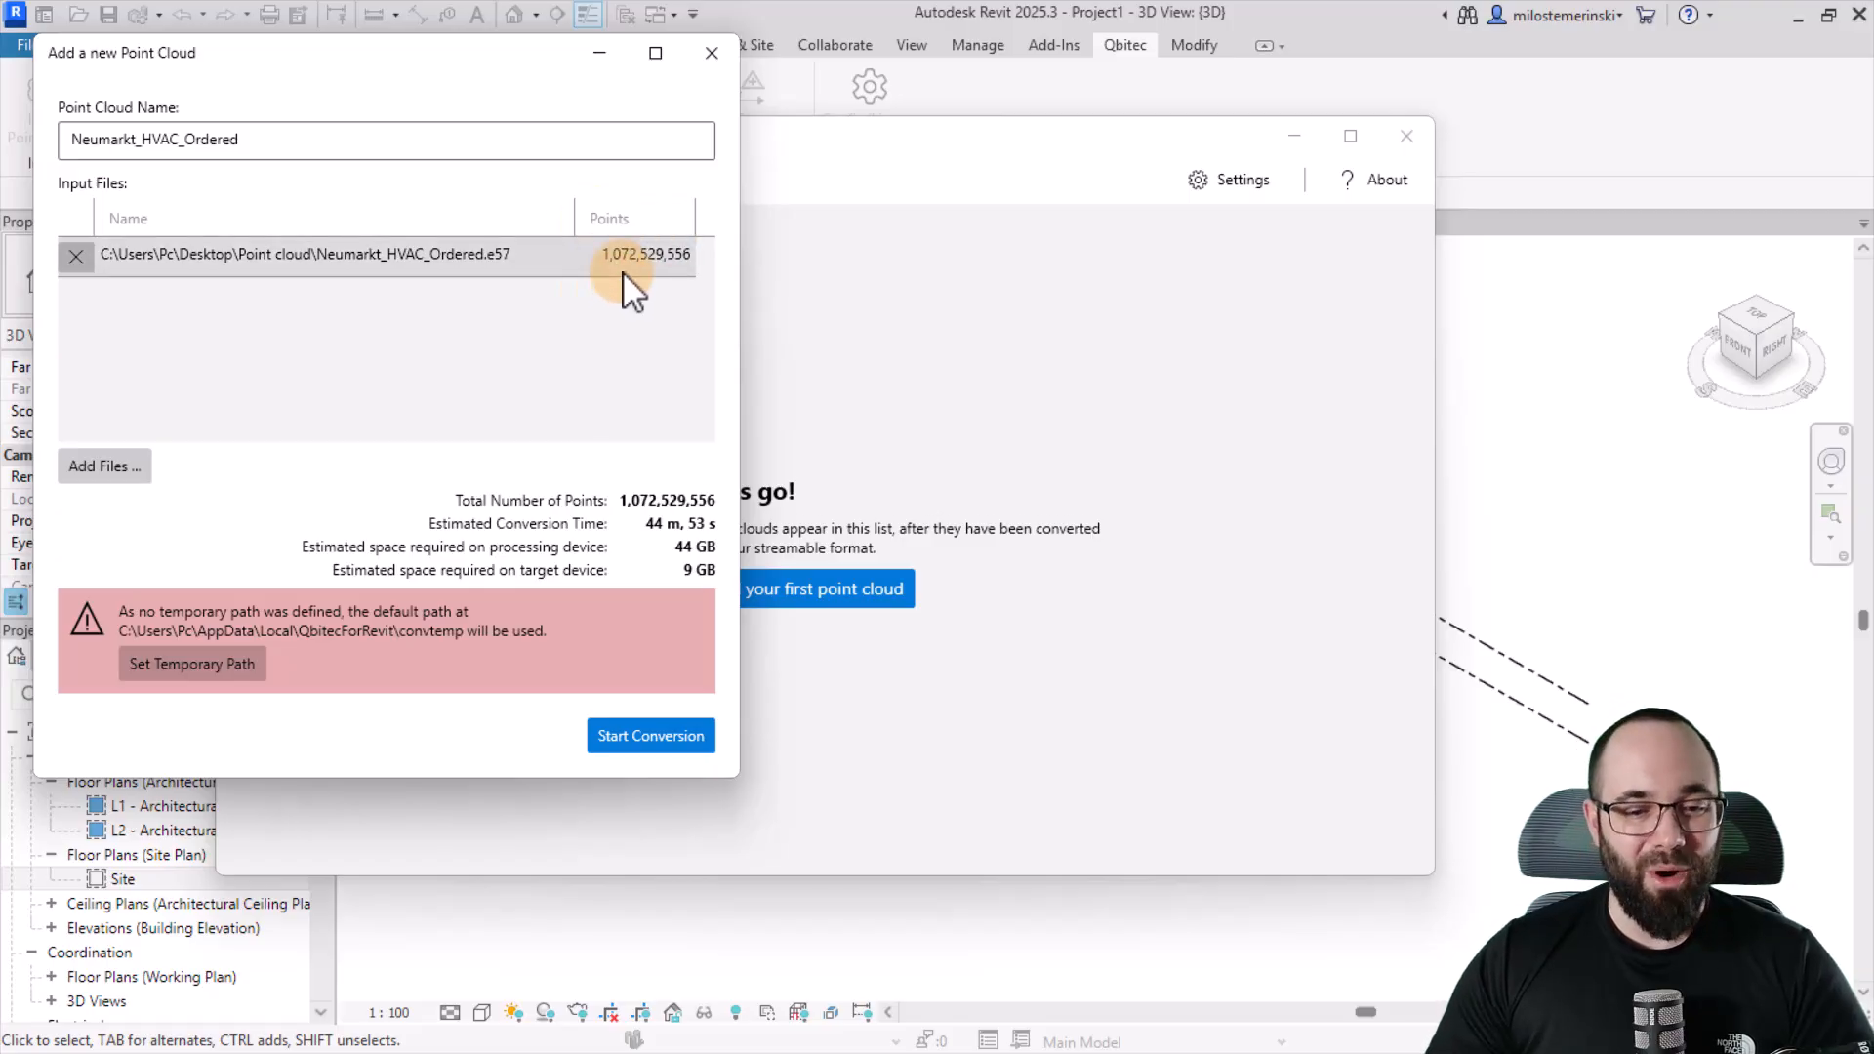
left_click(658, 734)
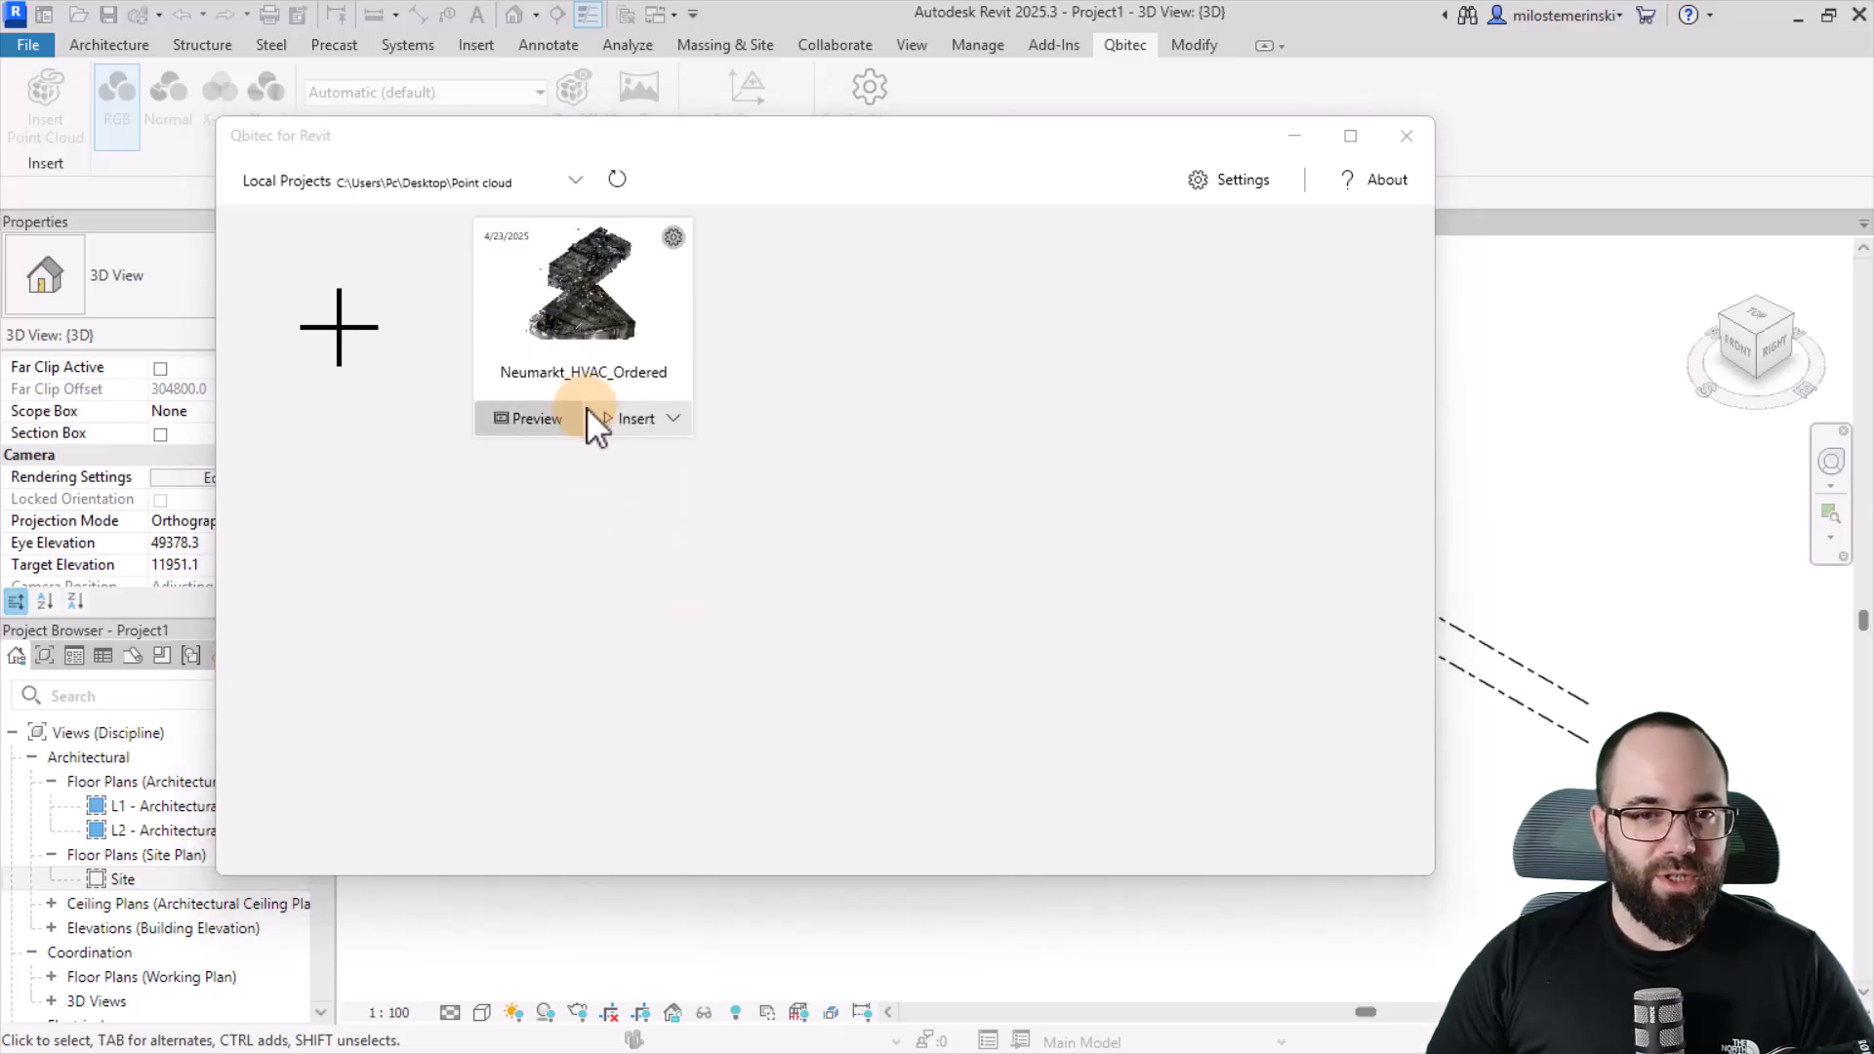
- Review the Qbitec data source settings and the data provider types on offer, without adding a new source
left_click(676, 238)
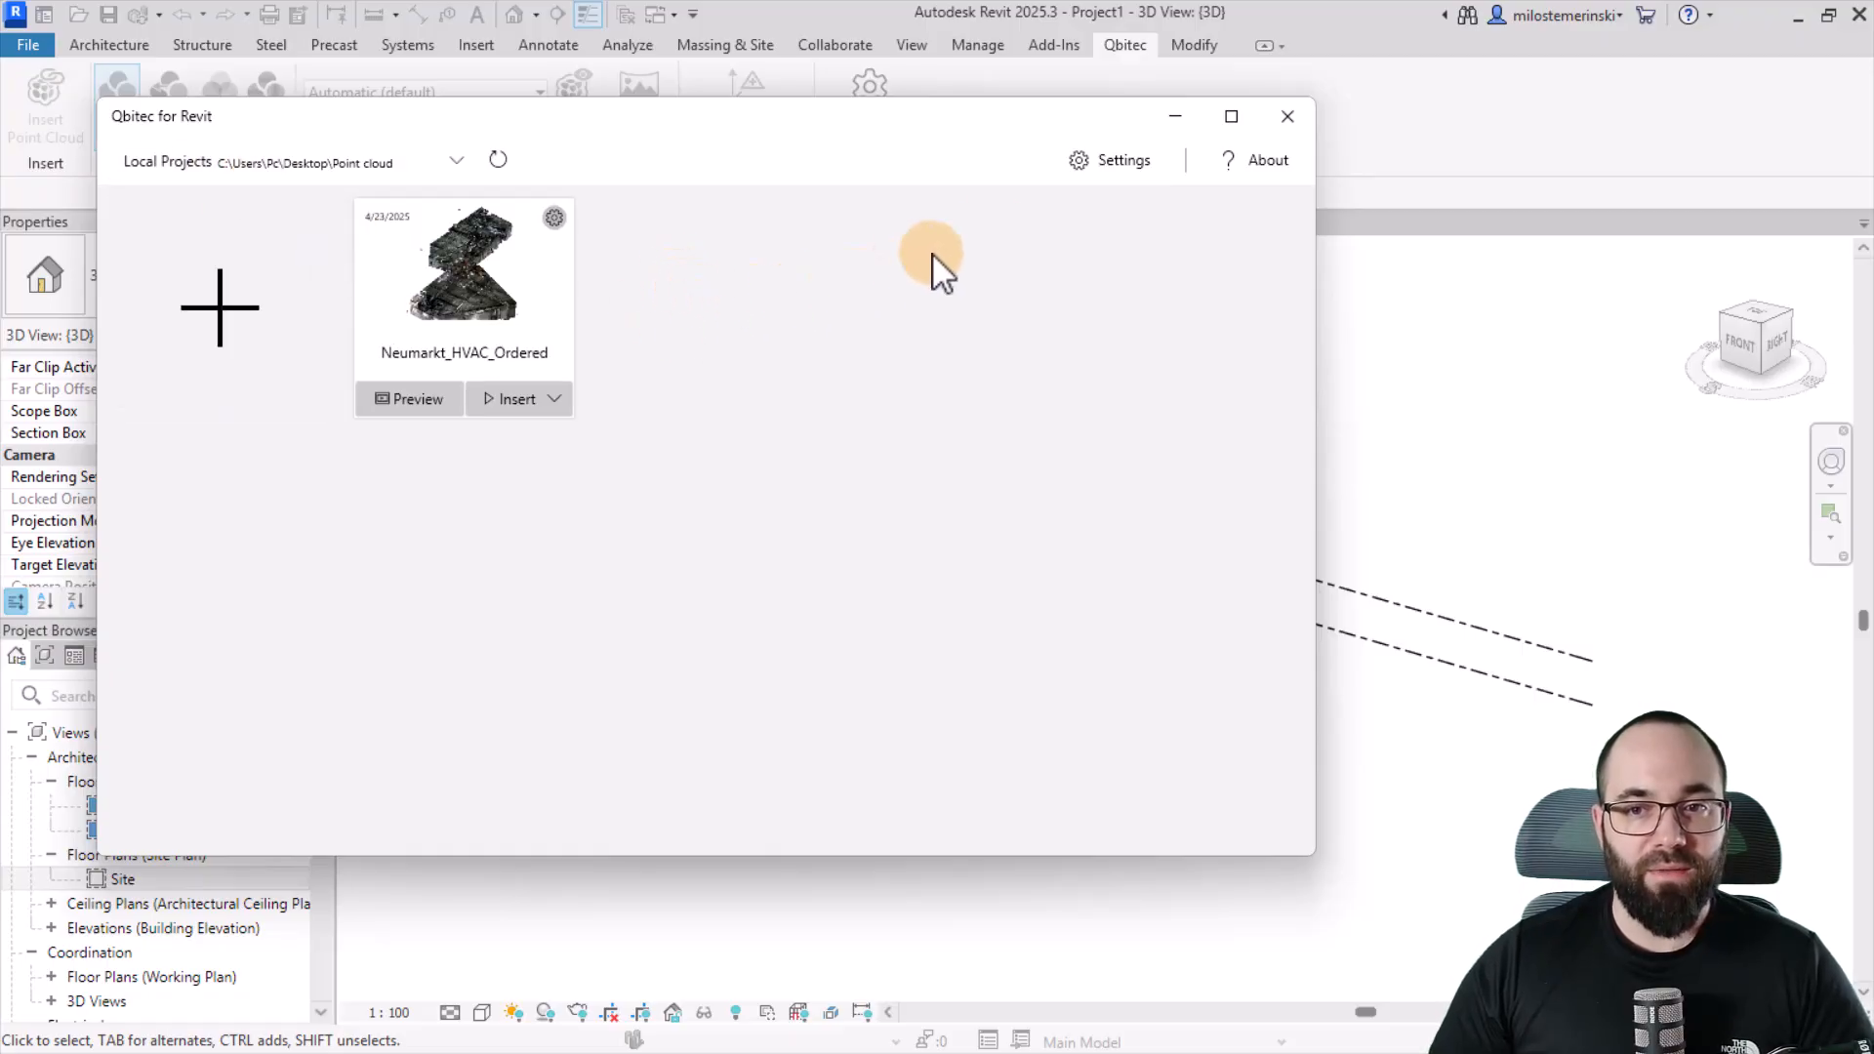
left_click(1080, 176)
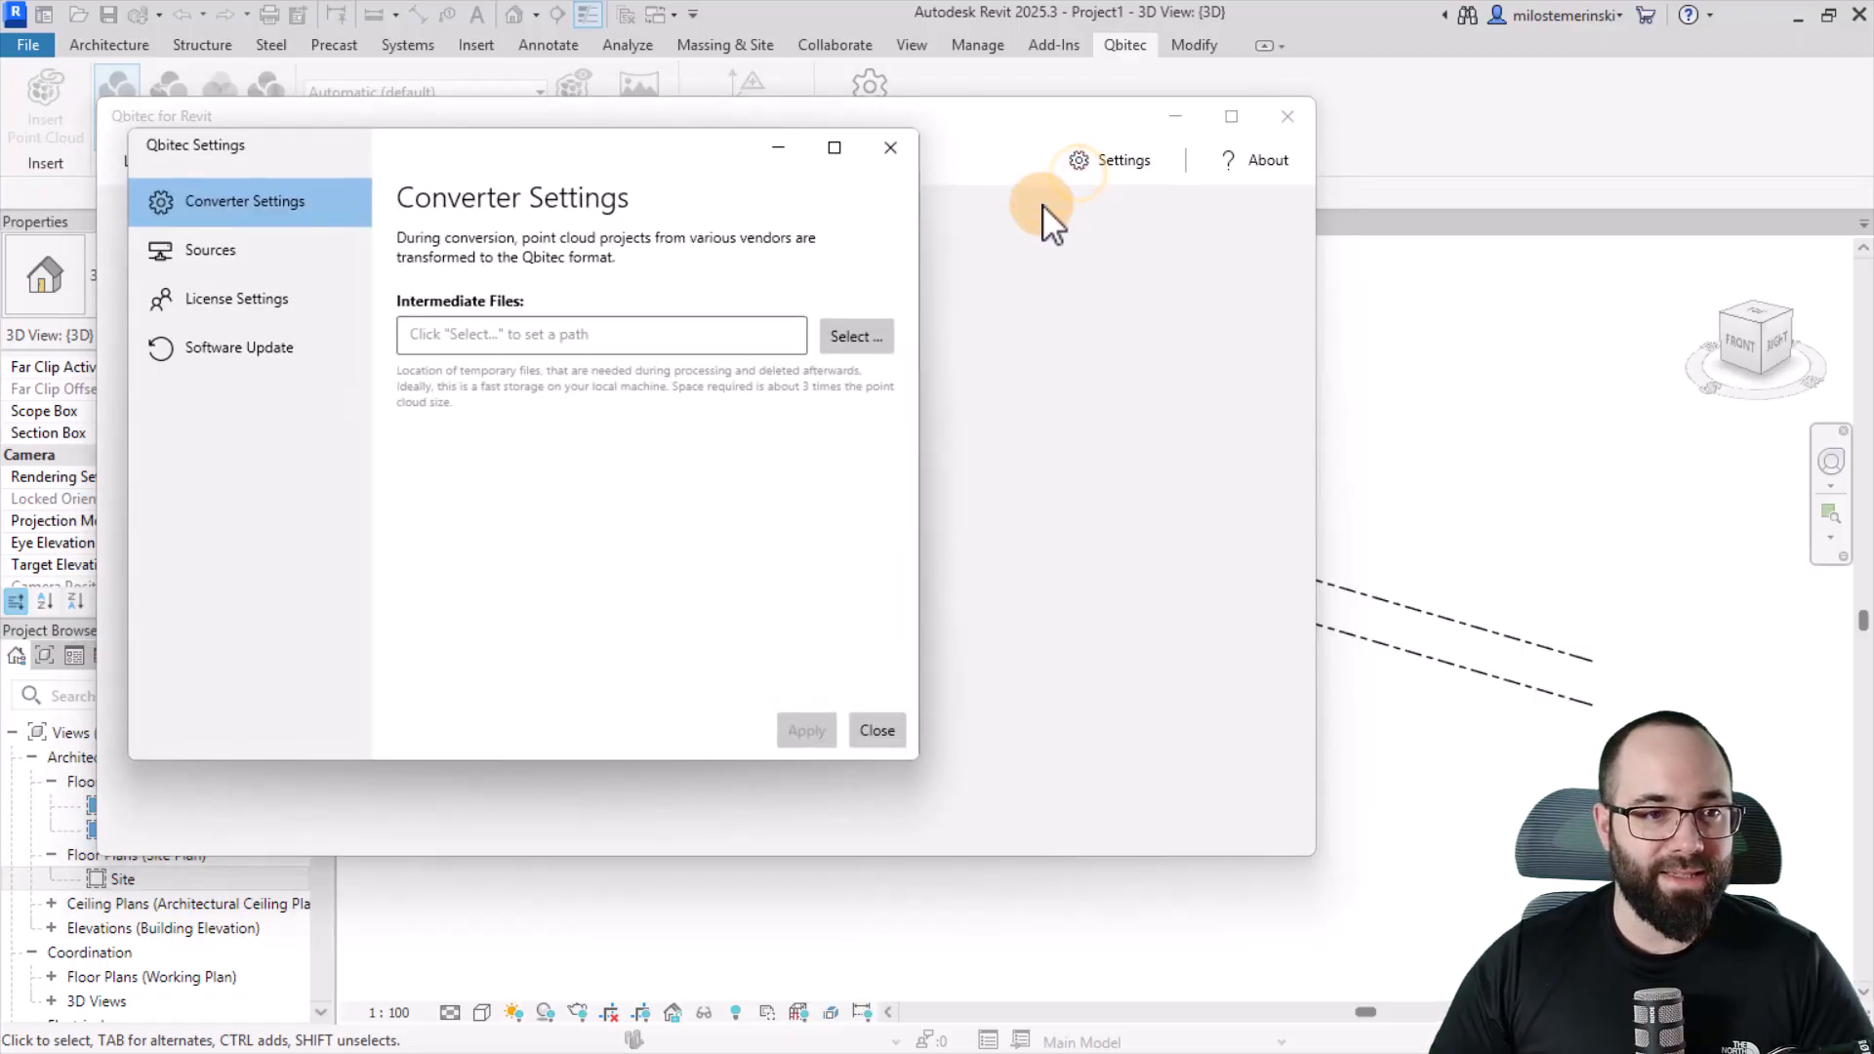
left_click(224, 252)
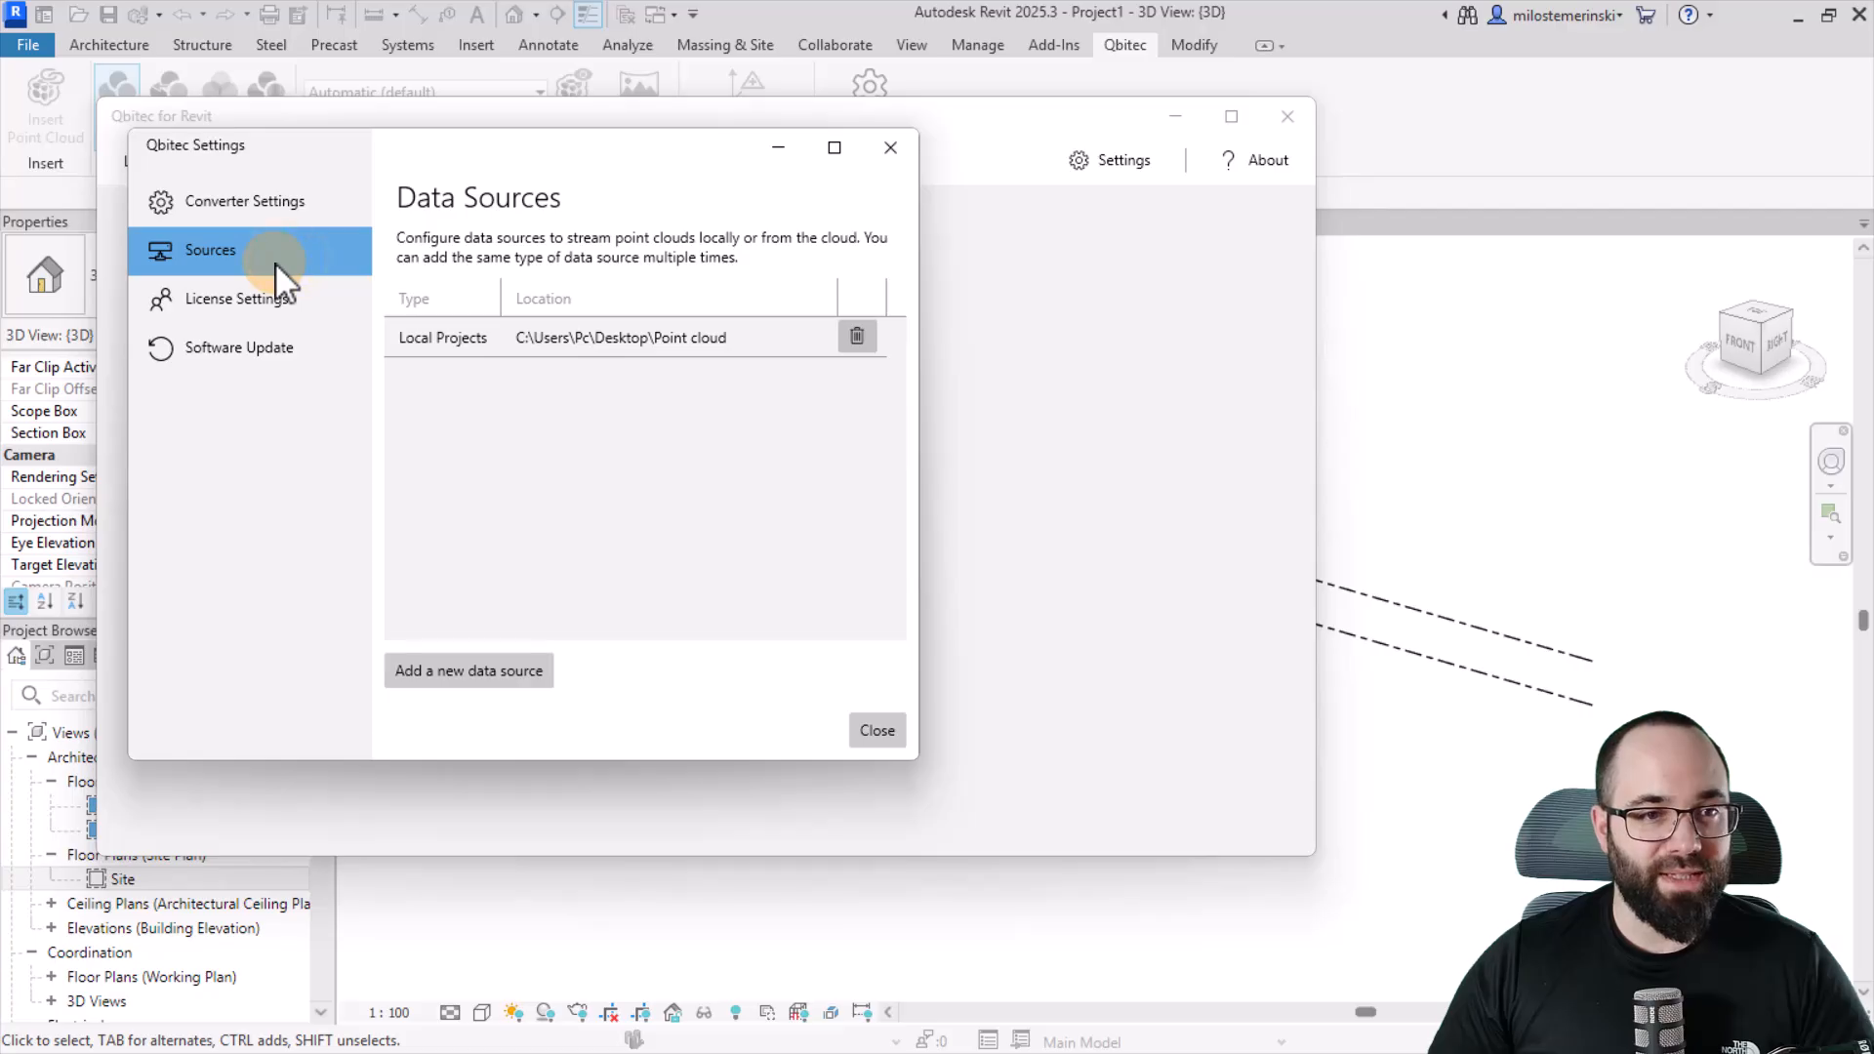
left_click(498, 670)
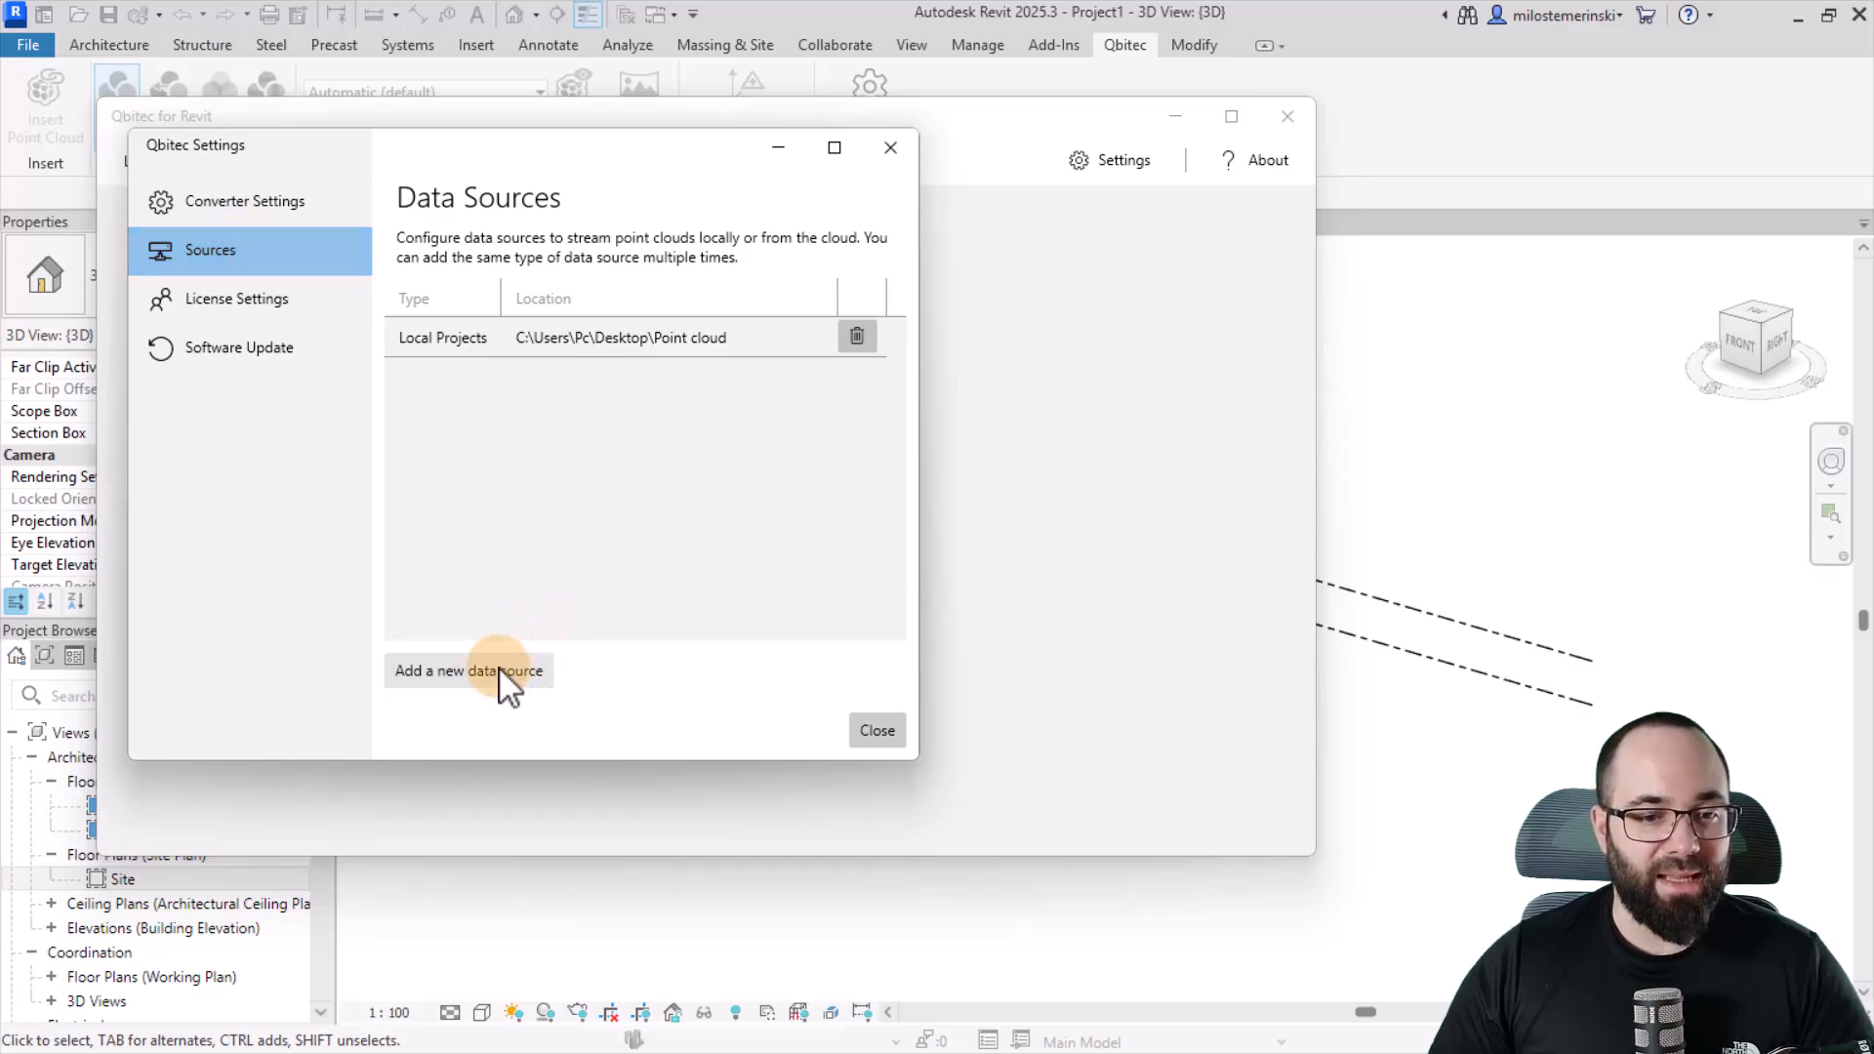
left_click(421, 376)
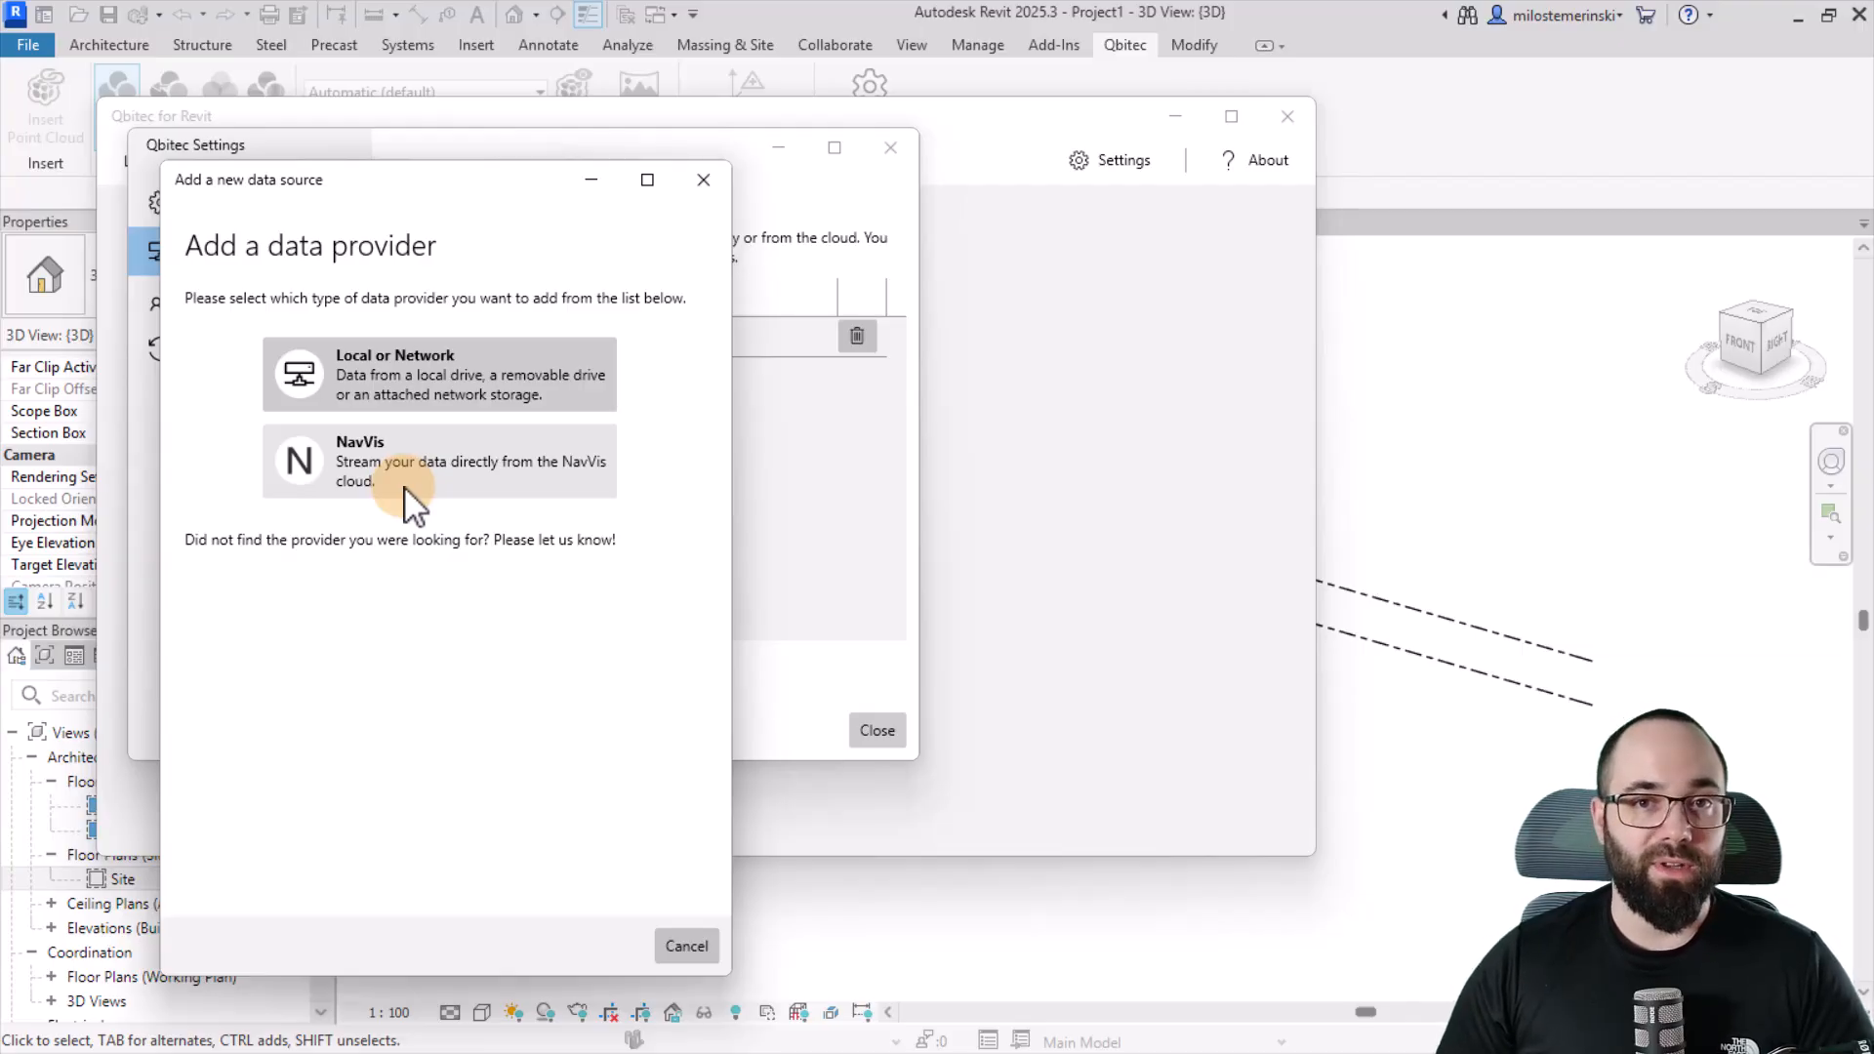
left_click(688, 946)
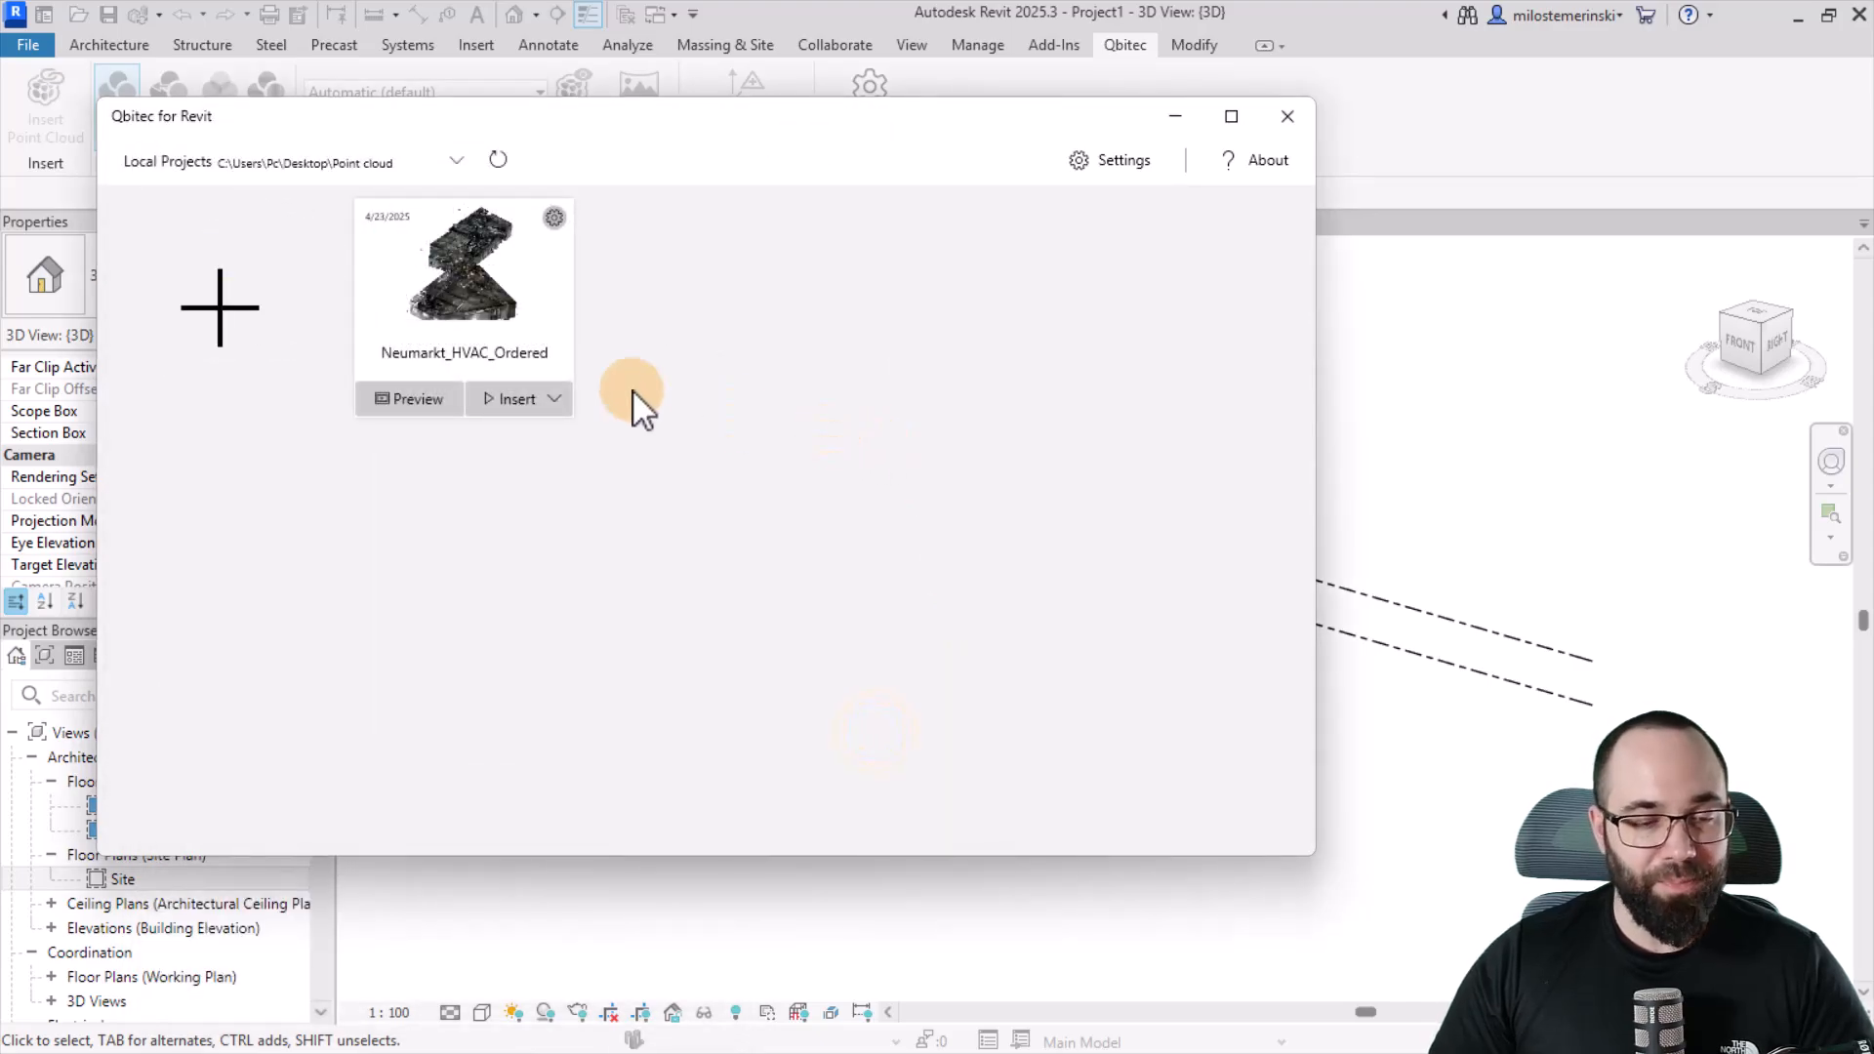
- Preview the converted Neumarkt_HVAC_Ordered point cloud and inspect the building from several angles
left_click(414, 401)
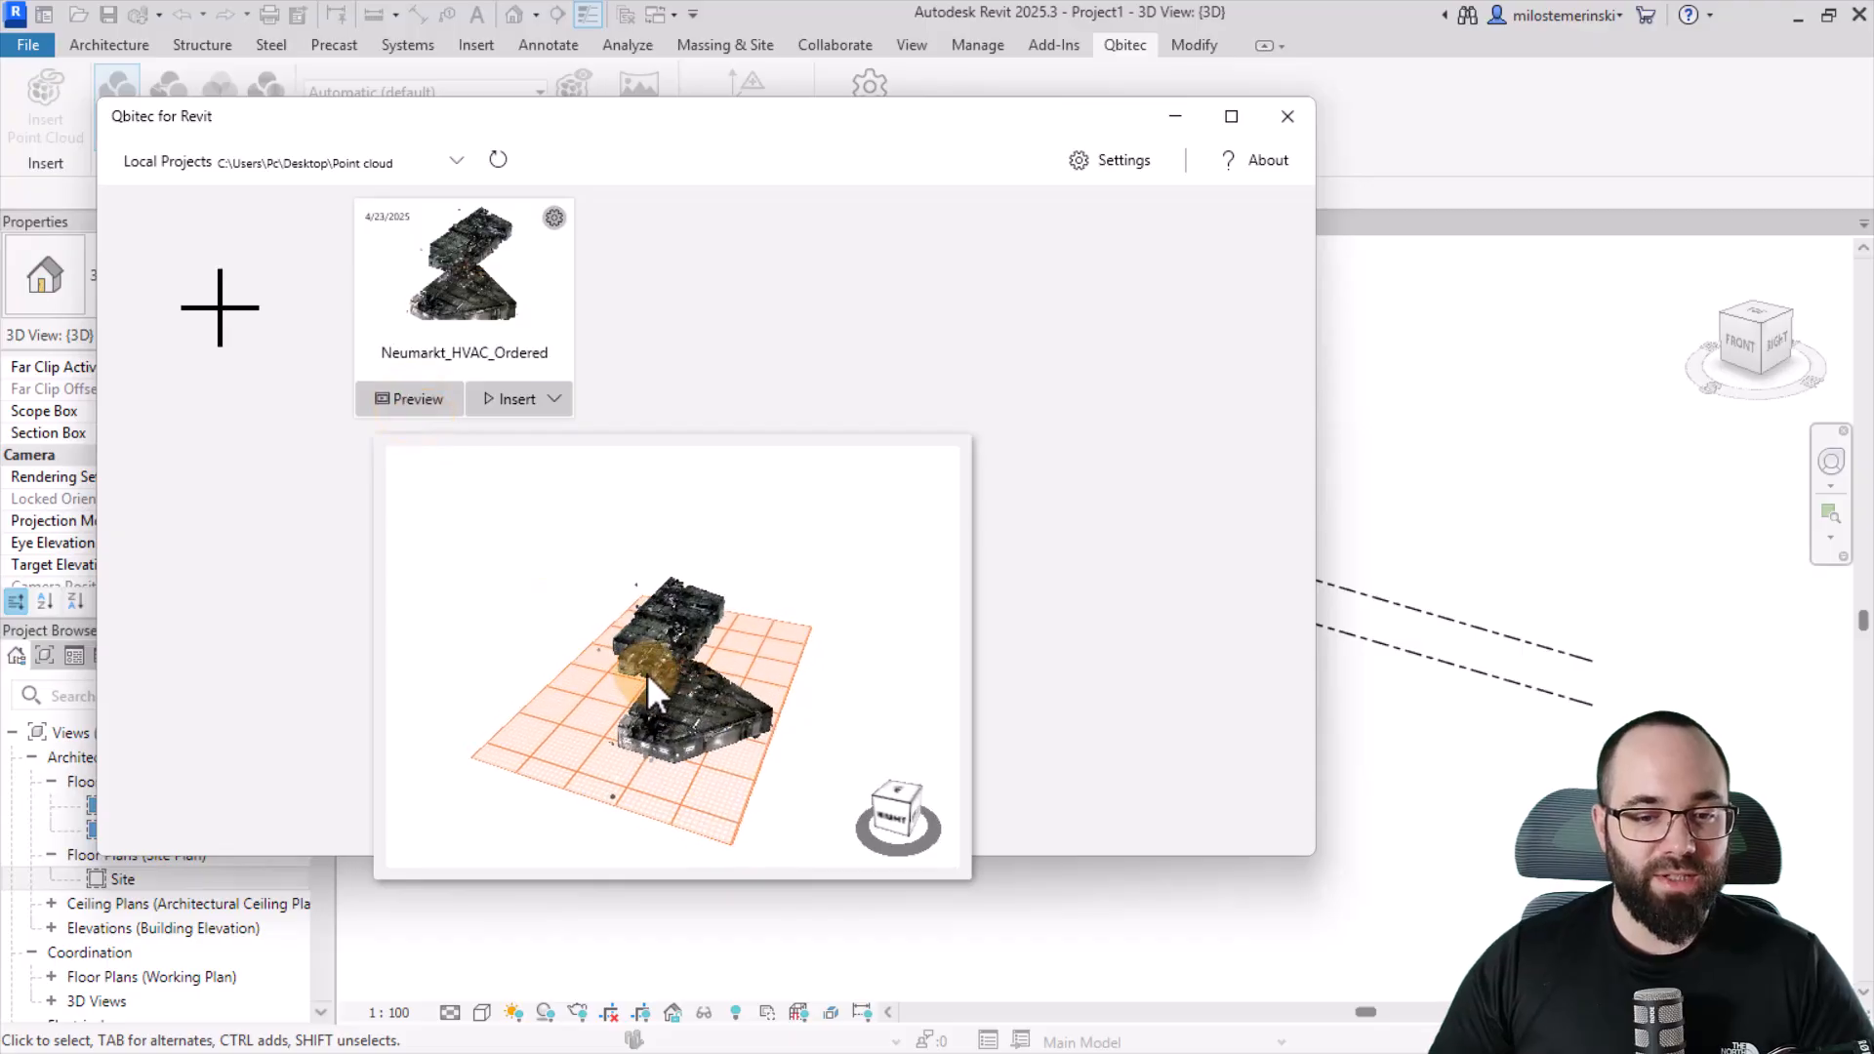
scroll(660, 677, "up", 5)
left_click_drag(578, 687, 747, 640)
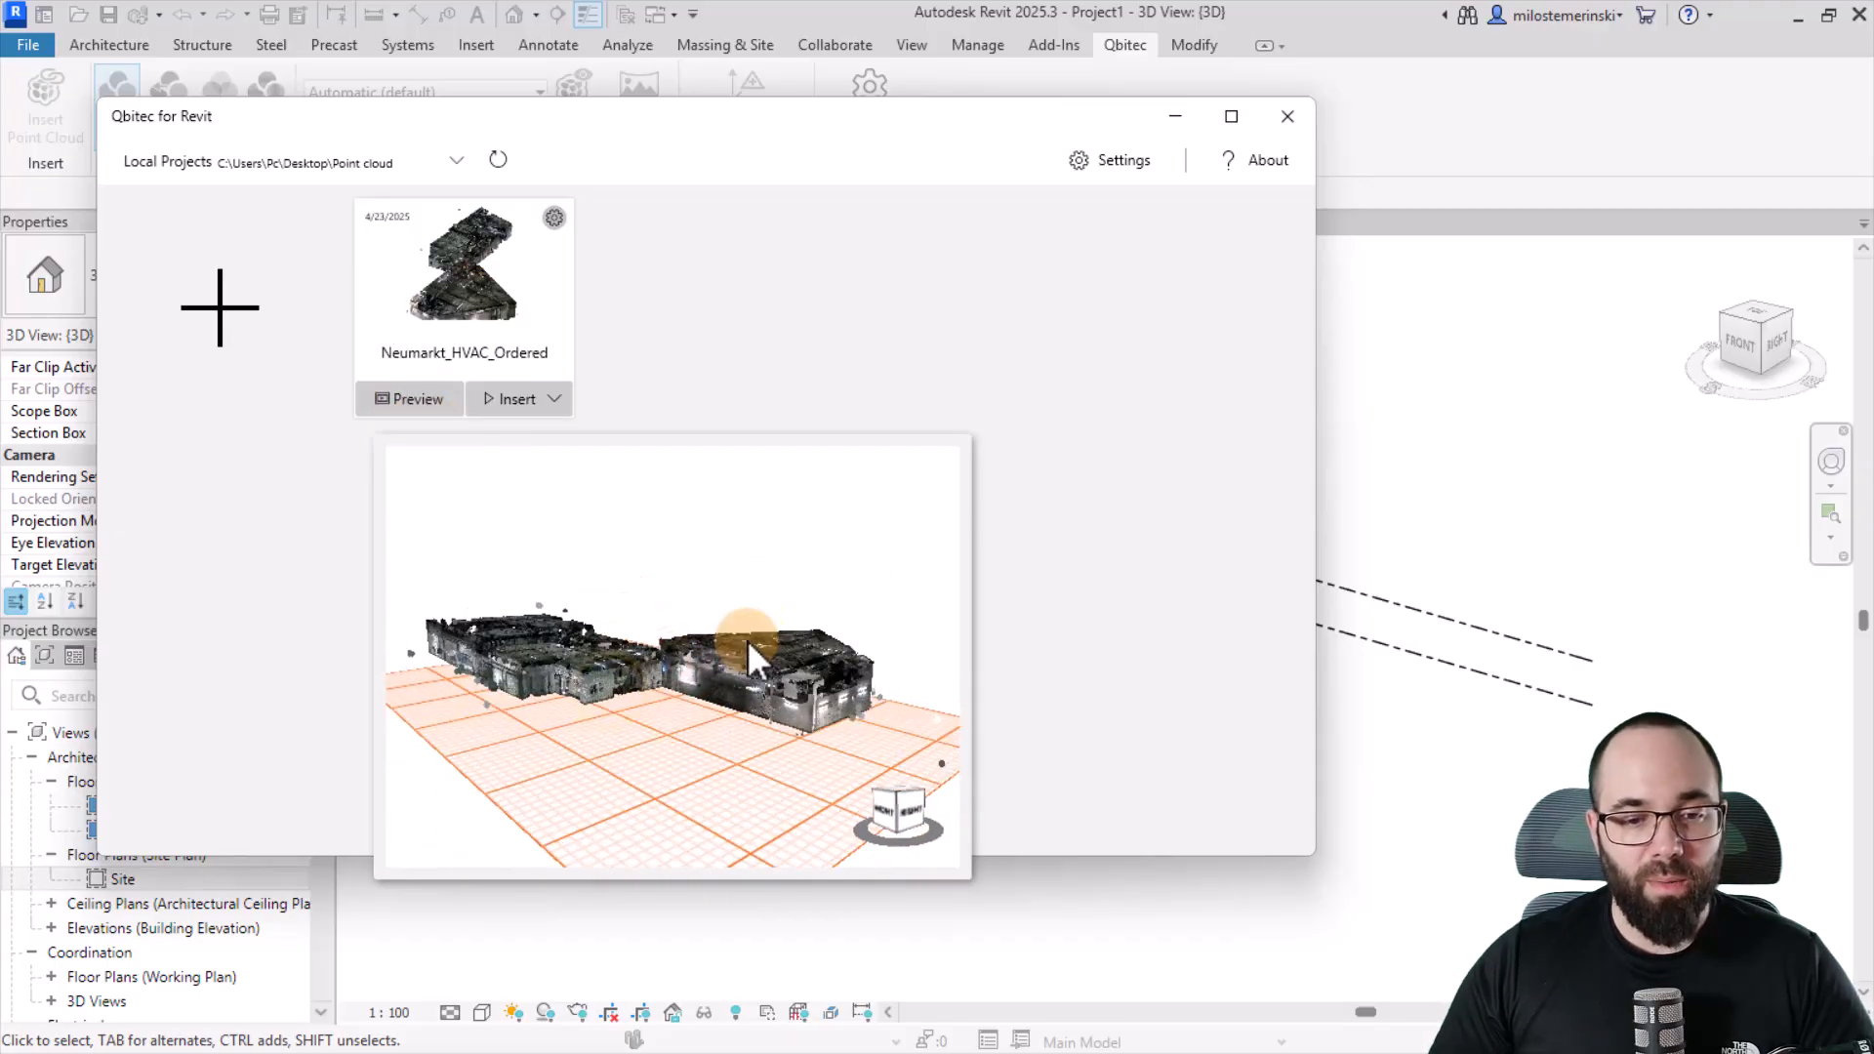
scroll(646, 666, "up", 5)
right_click_drag(665, 741, 625, 737)
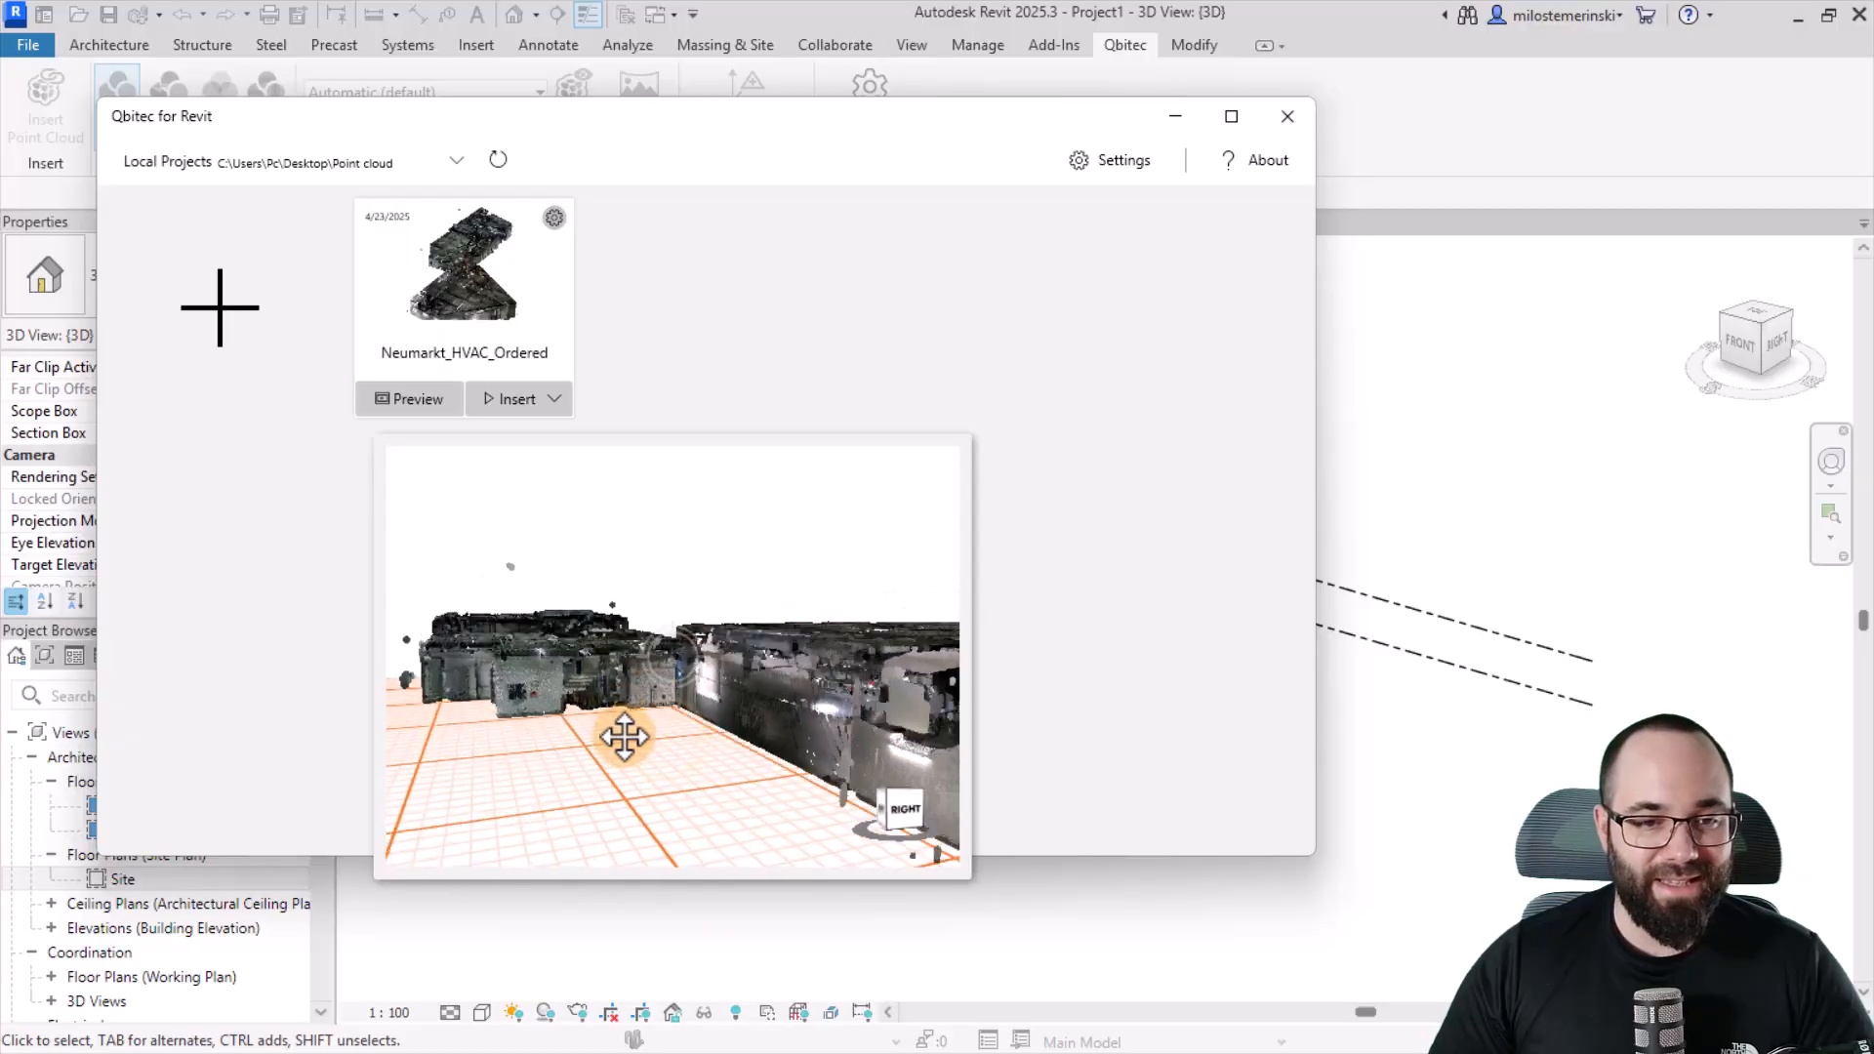
left_click_drag(625, 737, 640, 795)
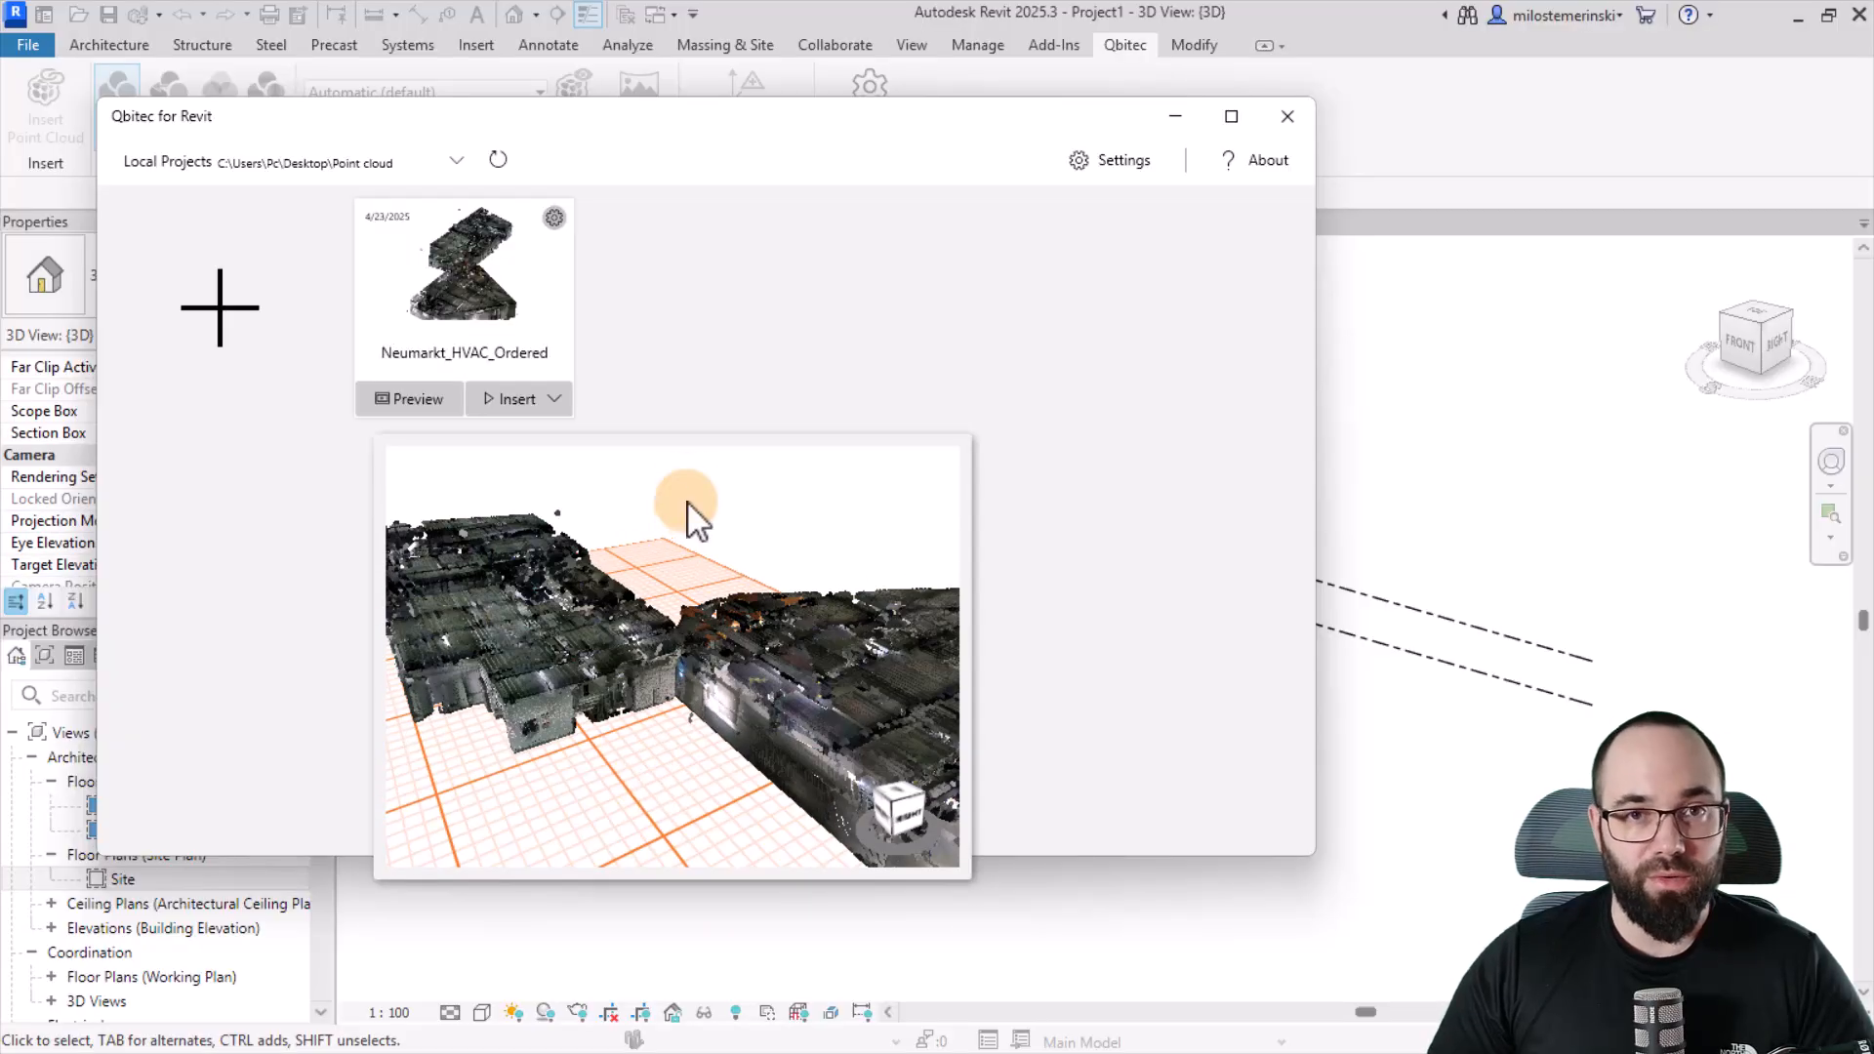
left_click(682, 406)
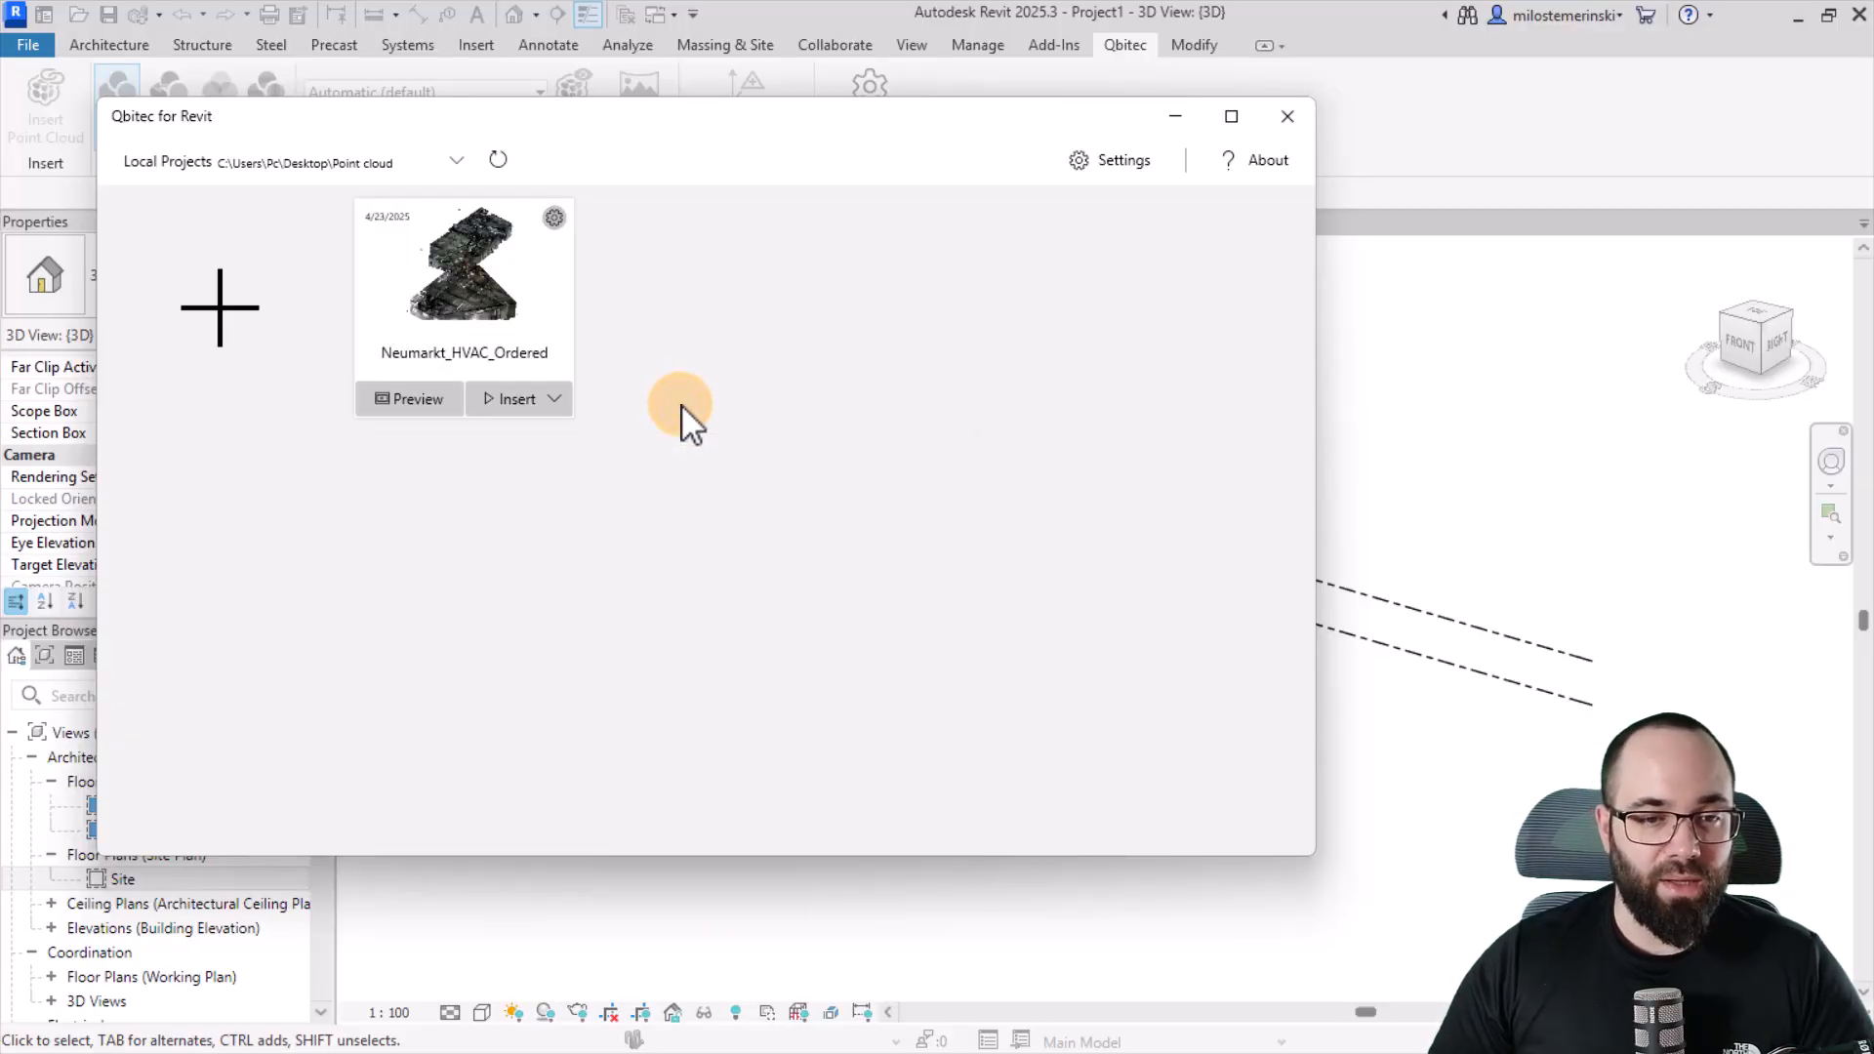
- Insert the Neumarkt_HVAC_Ordered point cloud into the 3D view with Center to Center positioning
left_click(556, 400)
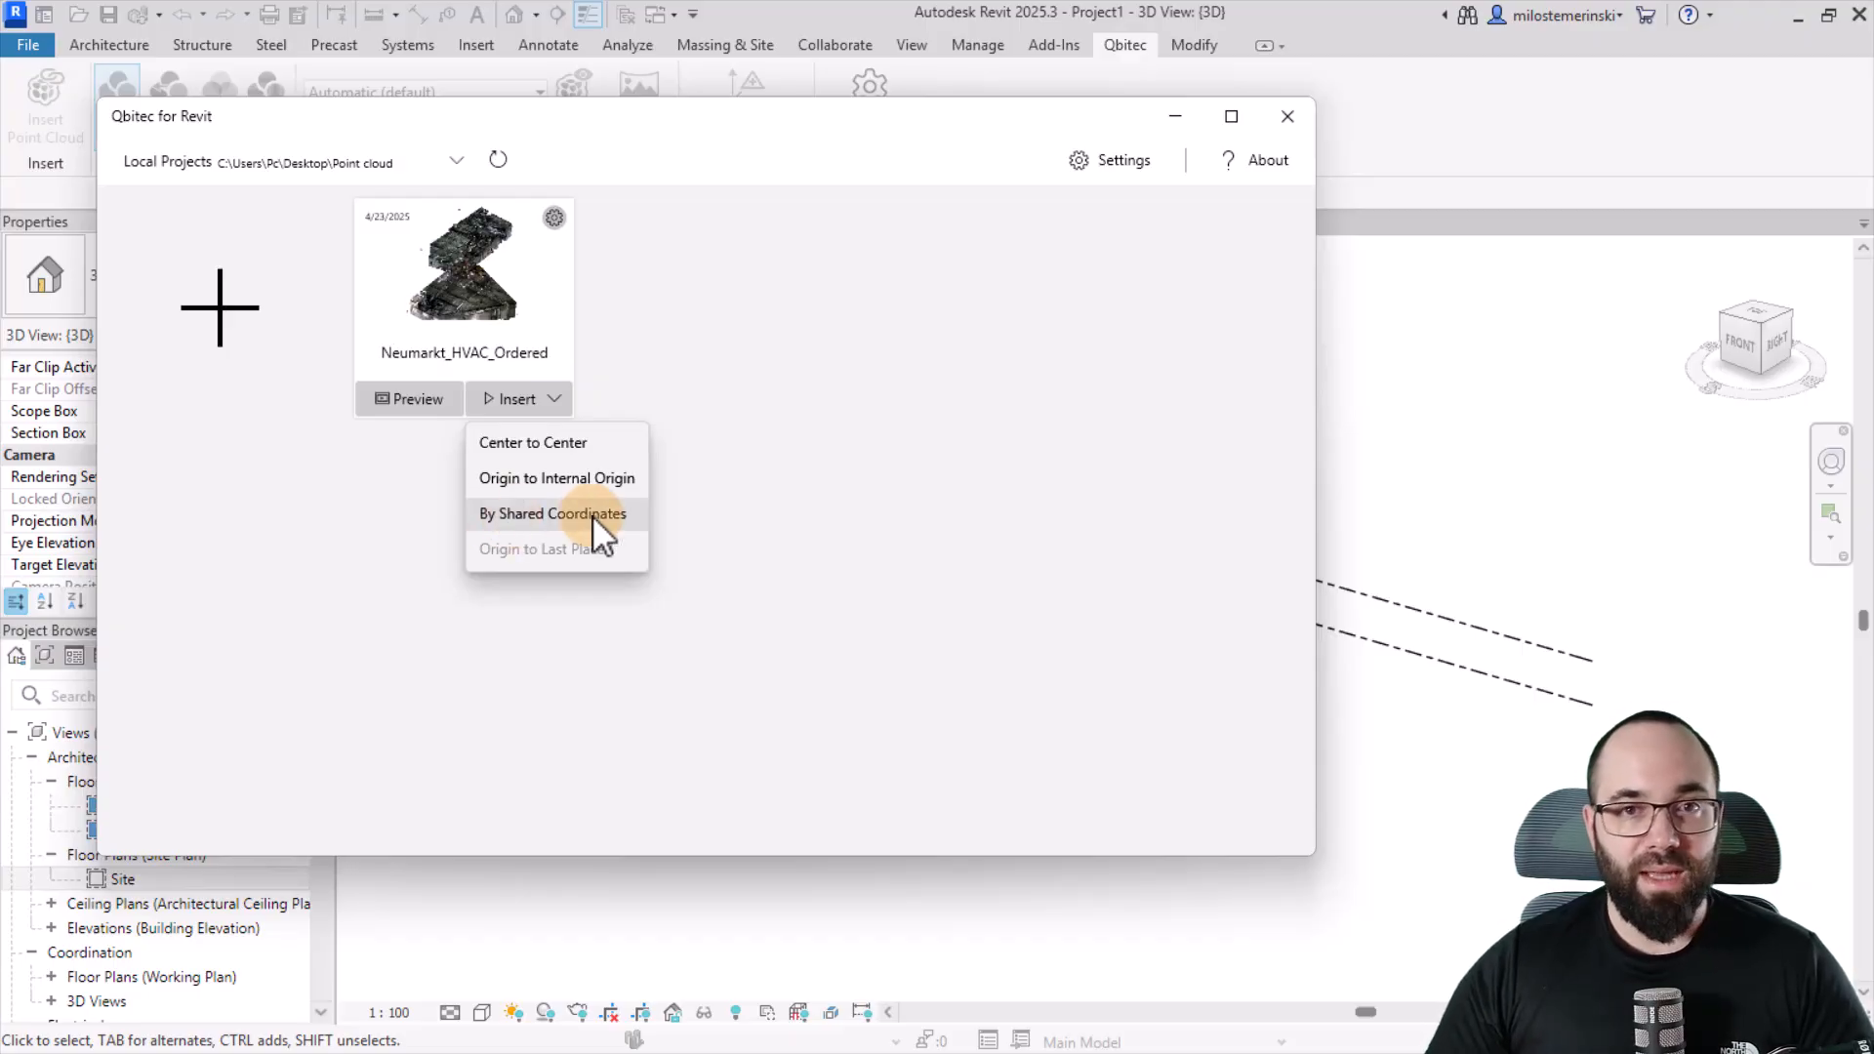
left_click(537, 448)
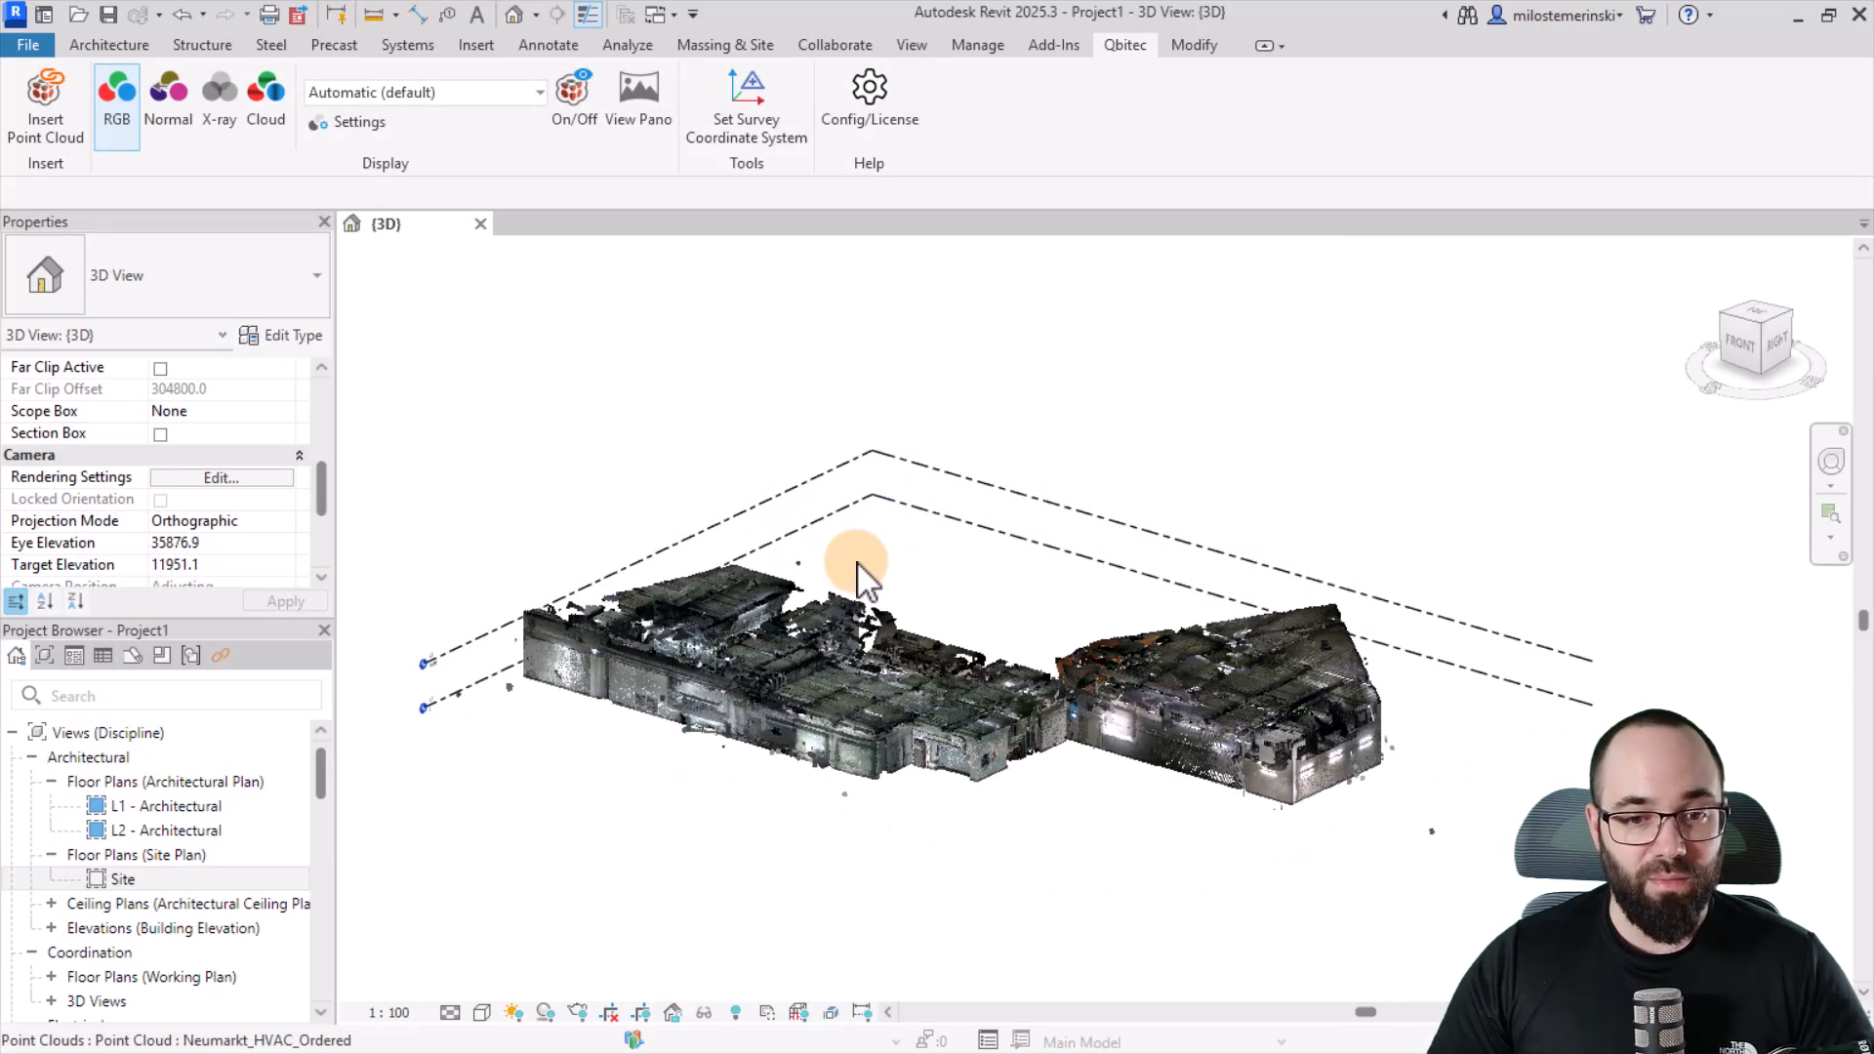
middle_click_drag(1047, 620, 935, 723, "shift")
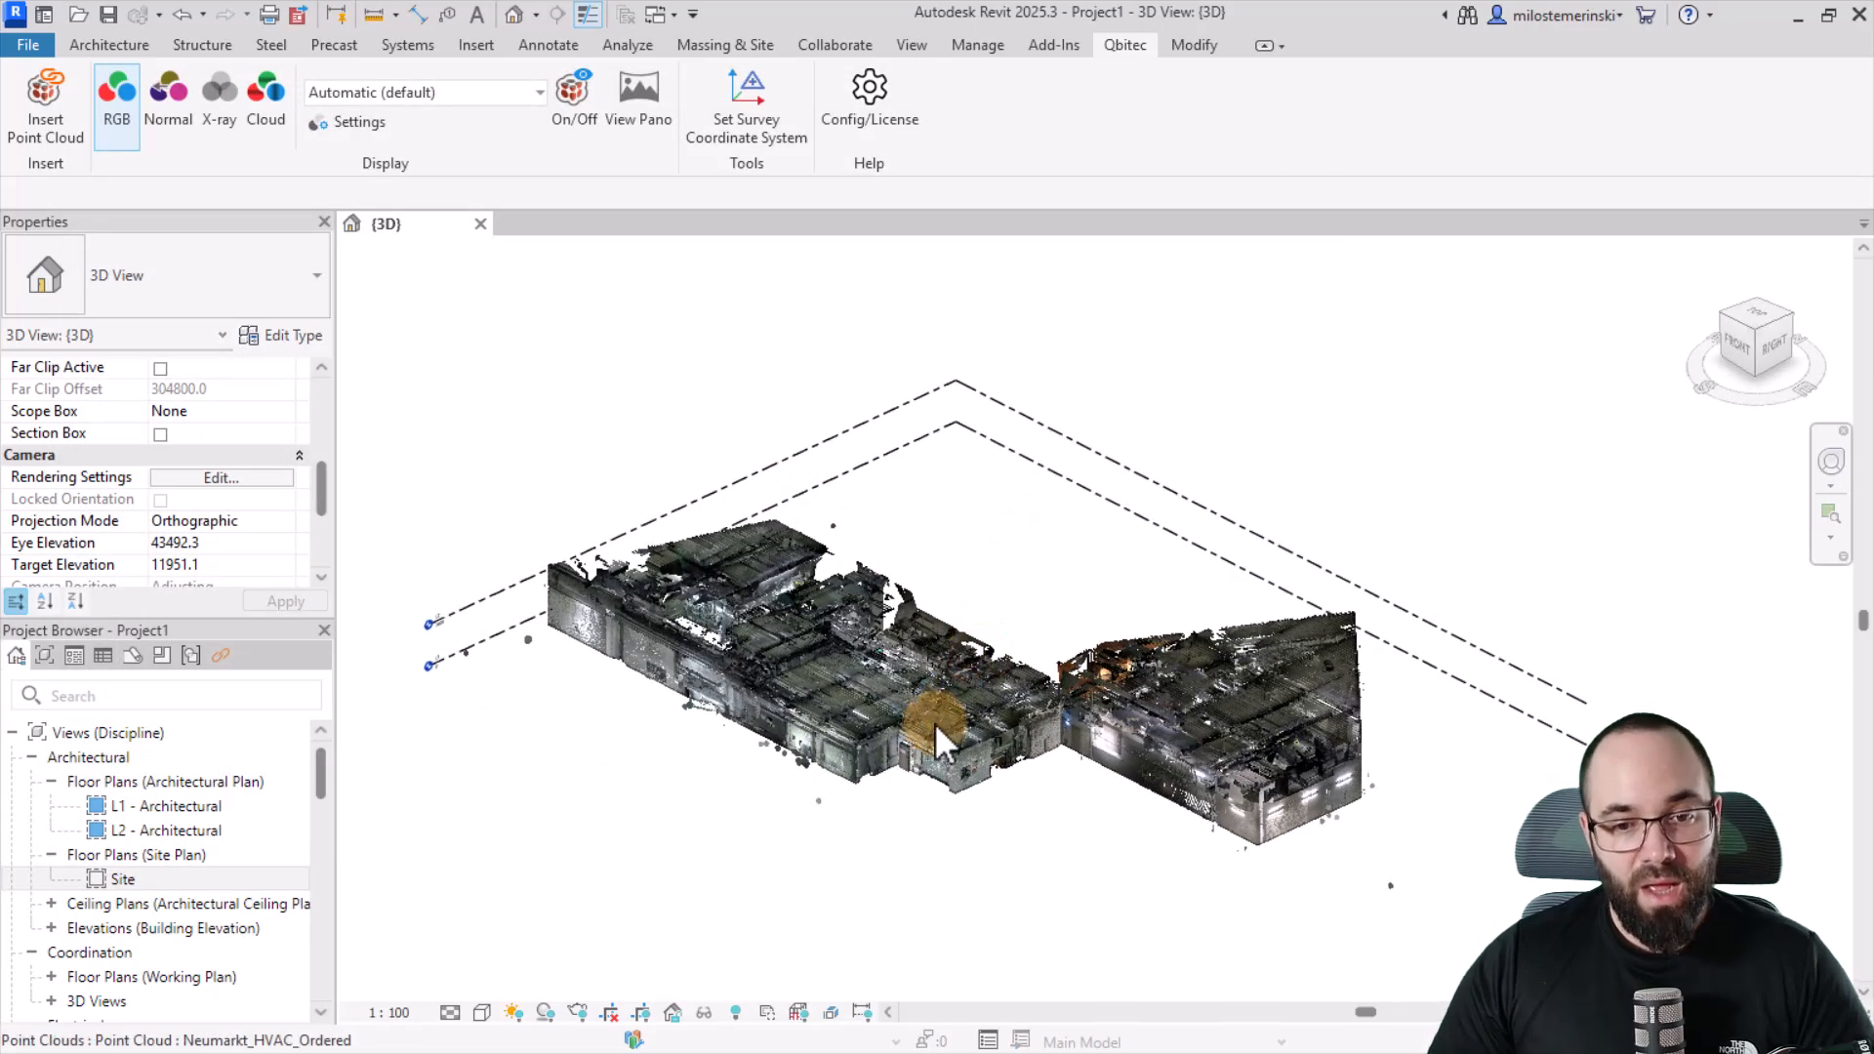
scroll(935, 724, "up", 2)
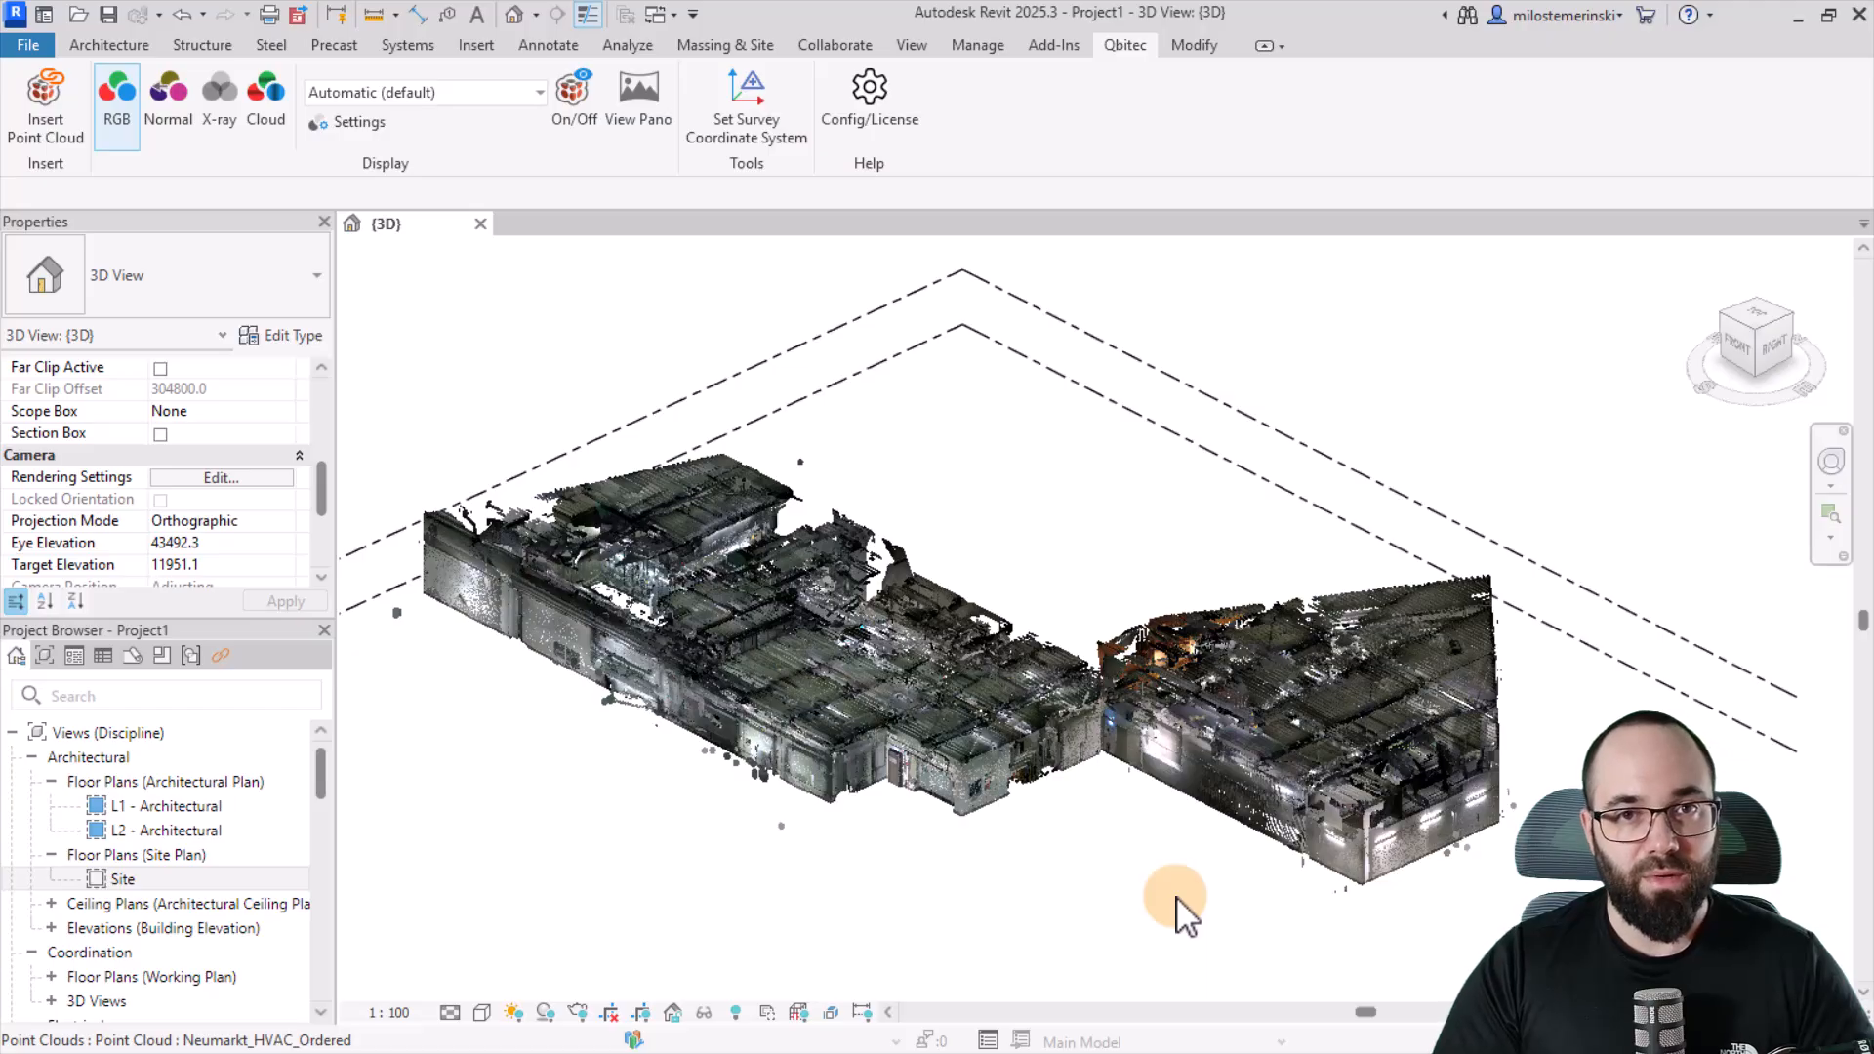
middle_click_drag(1179, 898, 997, 853, "shift")
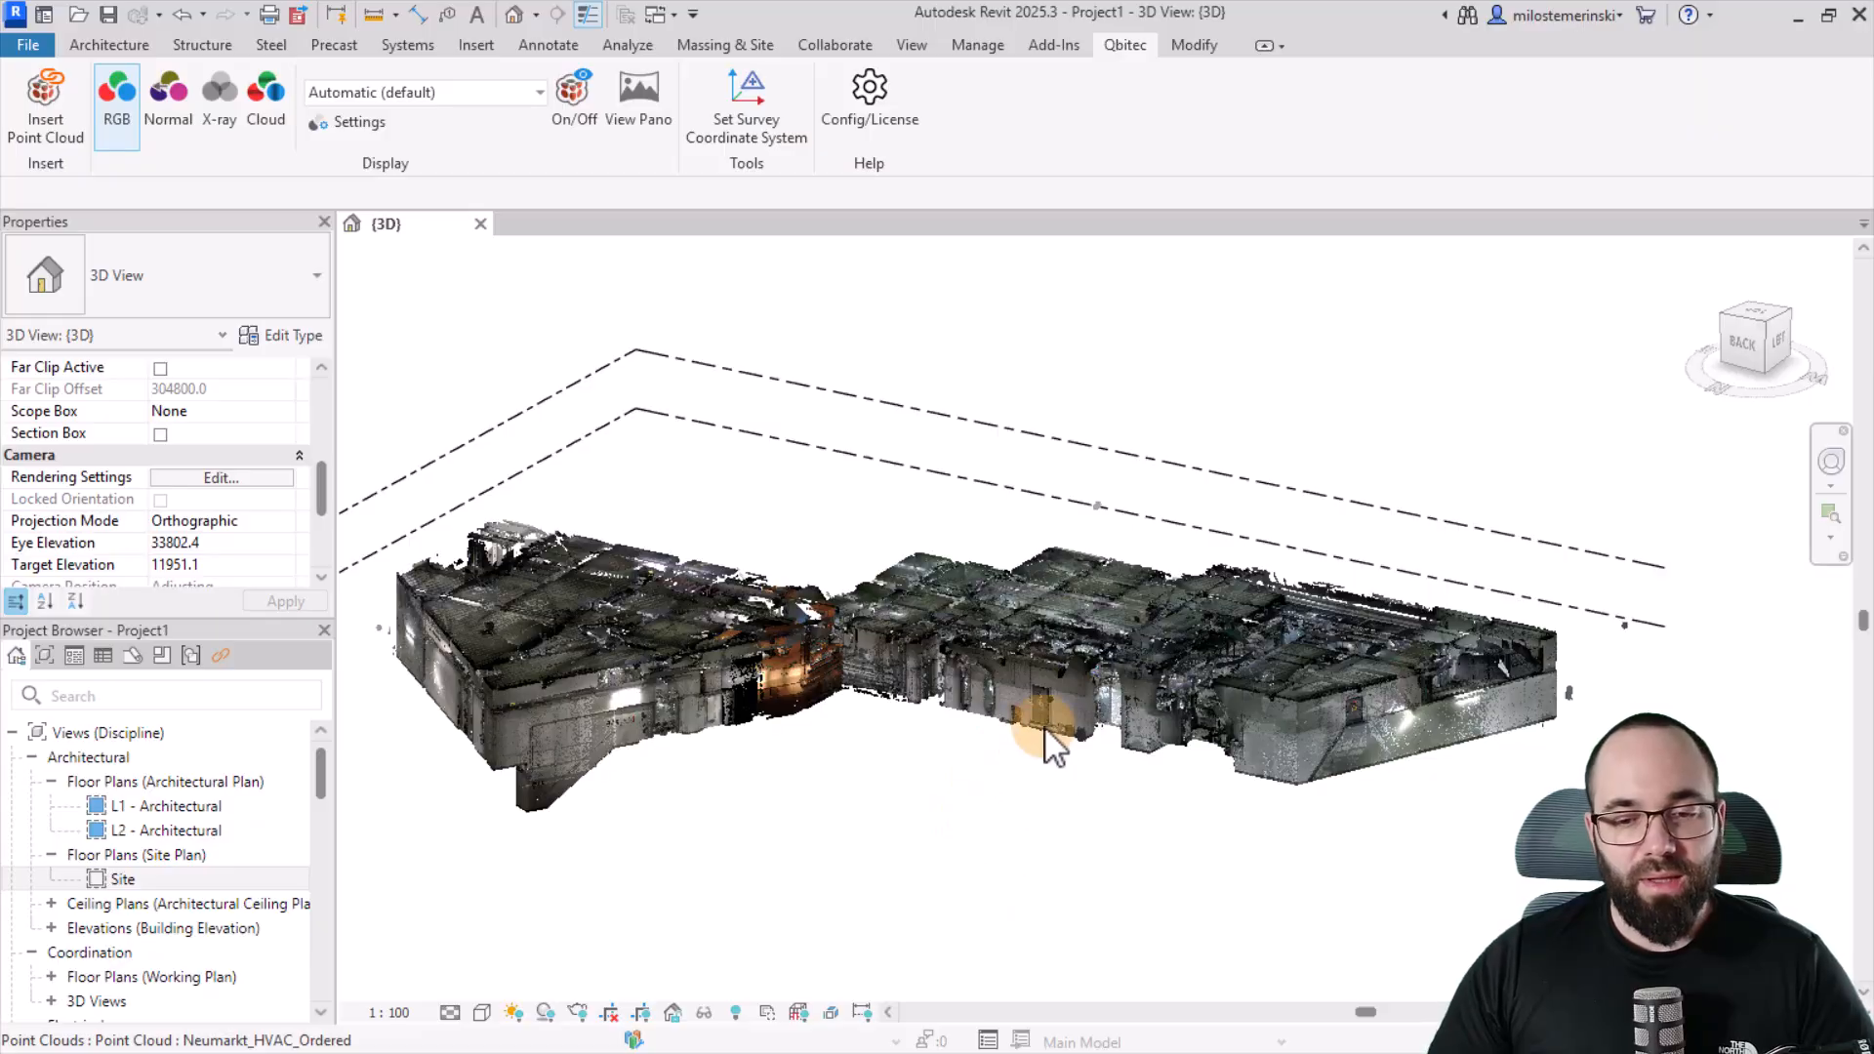
- Reduce the point size to 1 in the point cloud display settings while viewing the wall with the door up close
scroll(1050, 691, "up", 5)
scroll(1033, 713, "up", 6)
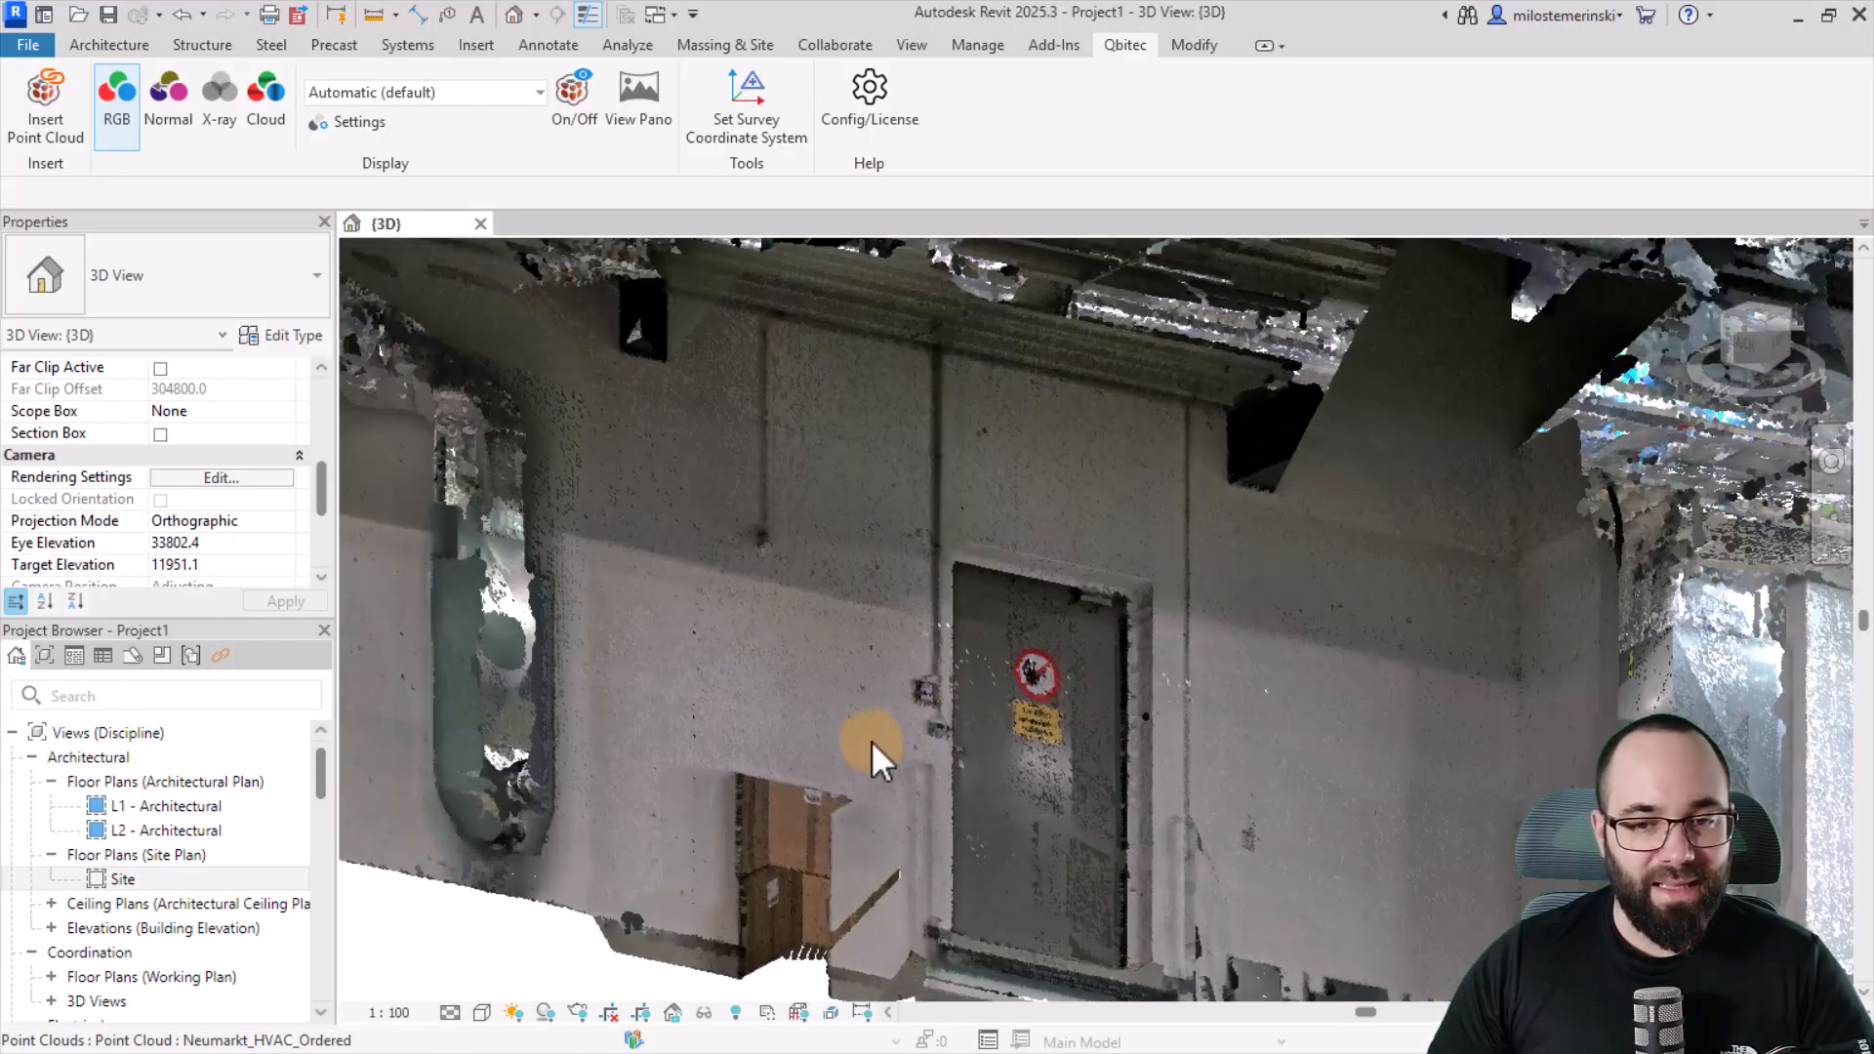
mouse_move(871, 741)
middle_mouse_down()
mouse_move(867, 763)
mouse_move(879, 745)
middle_mouse_up()
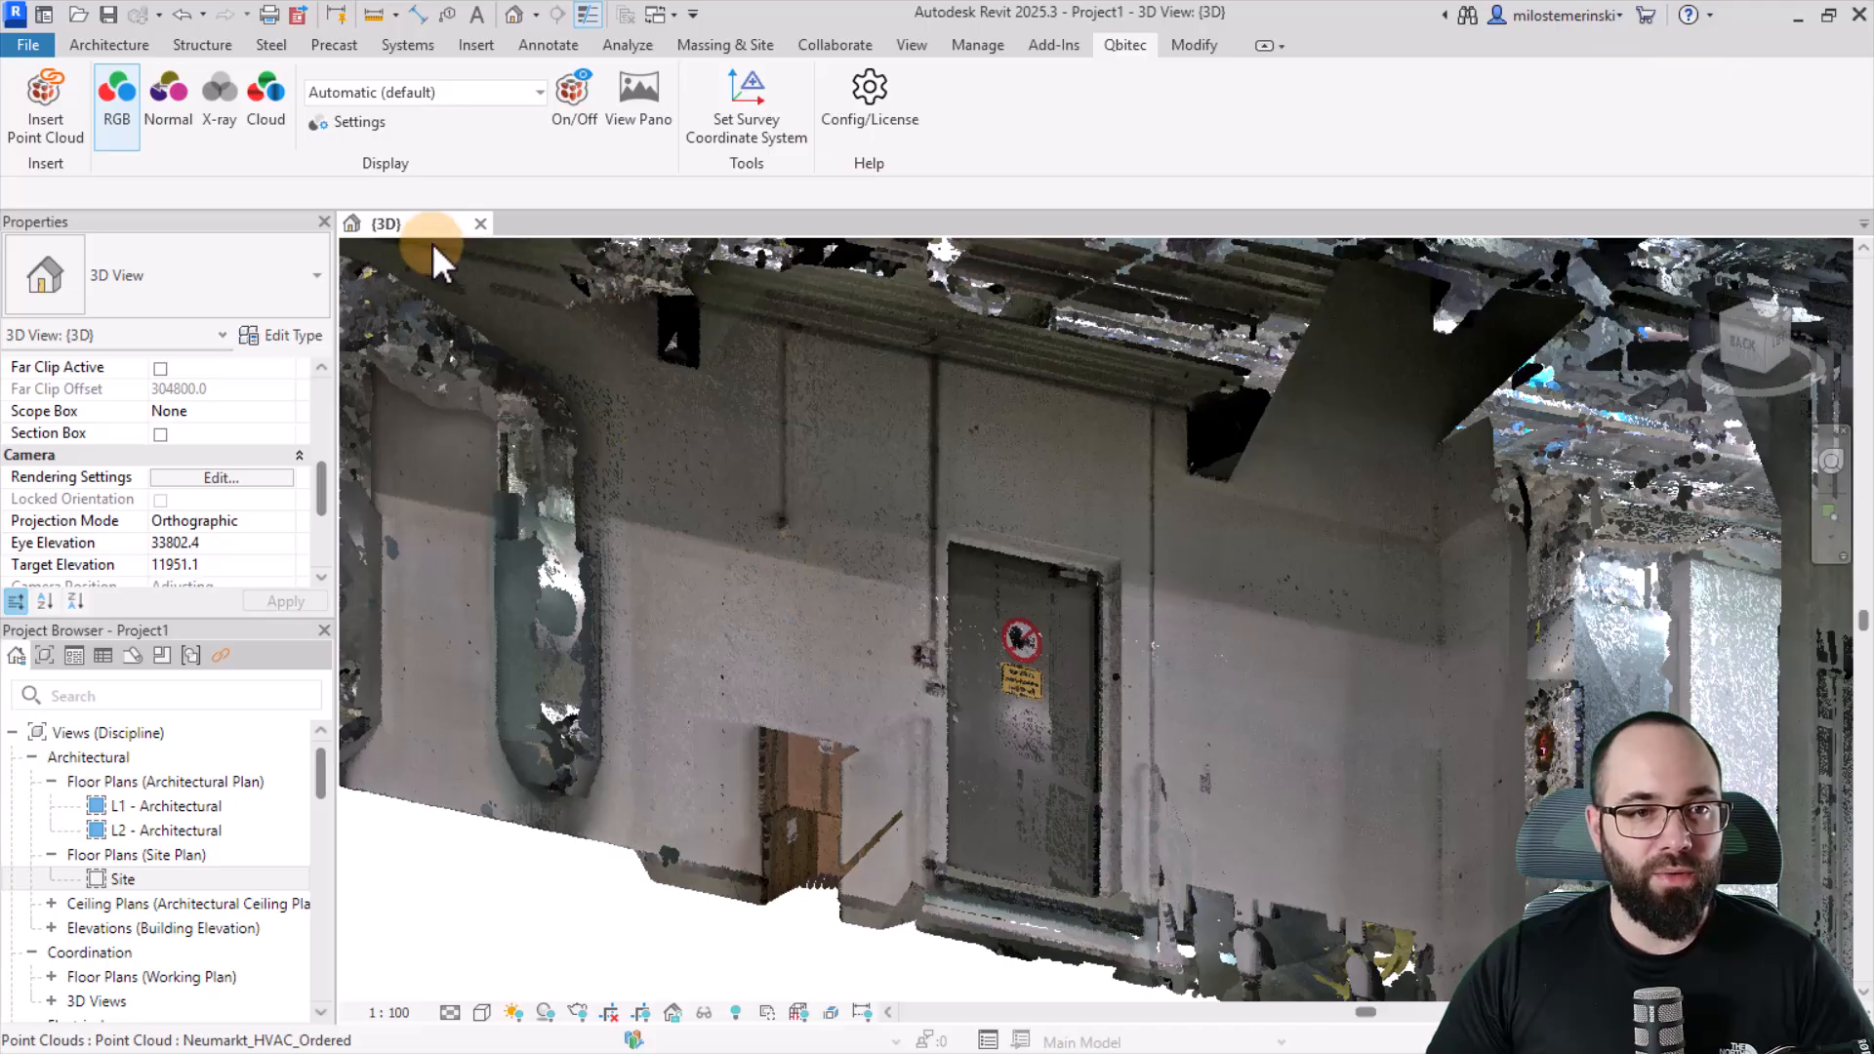
left_click(351, 125)
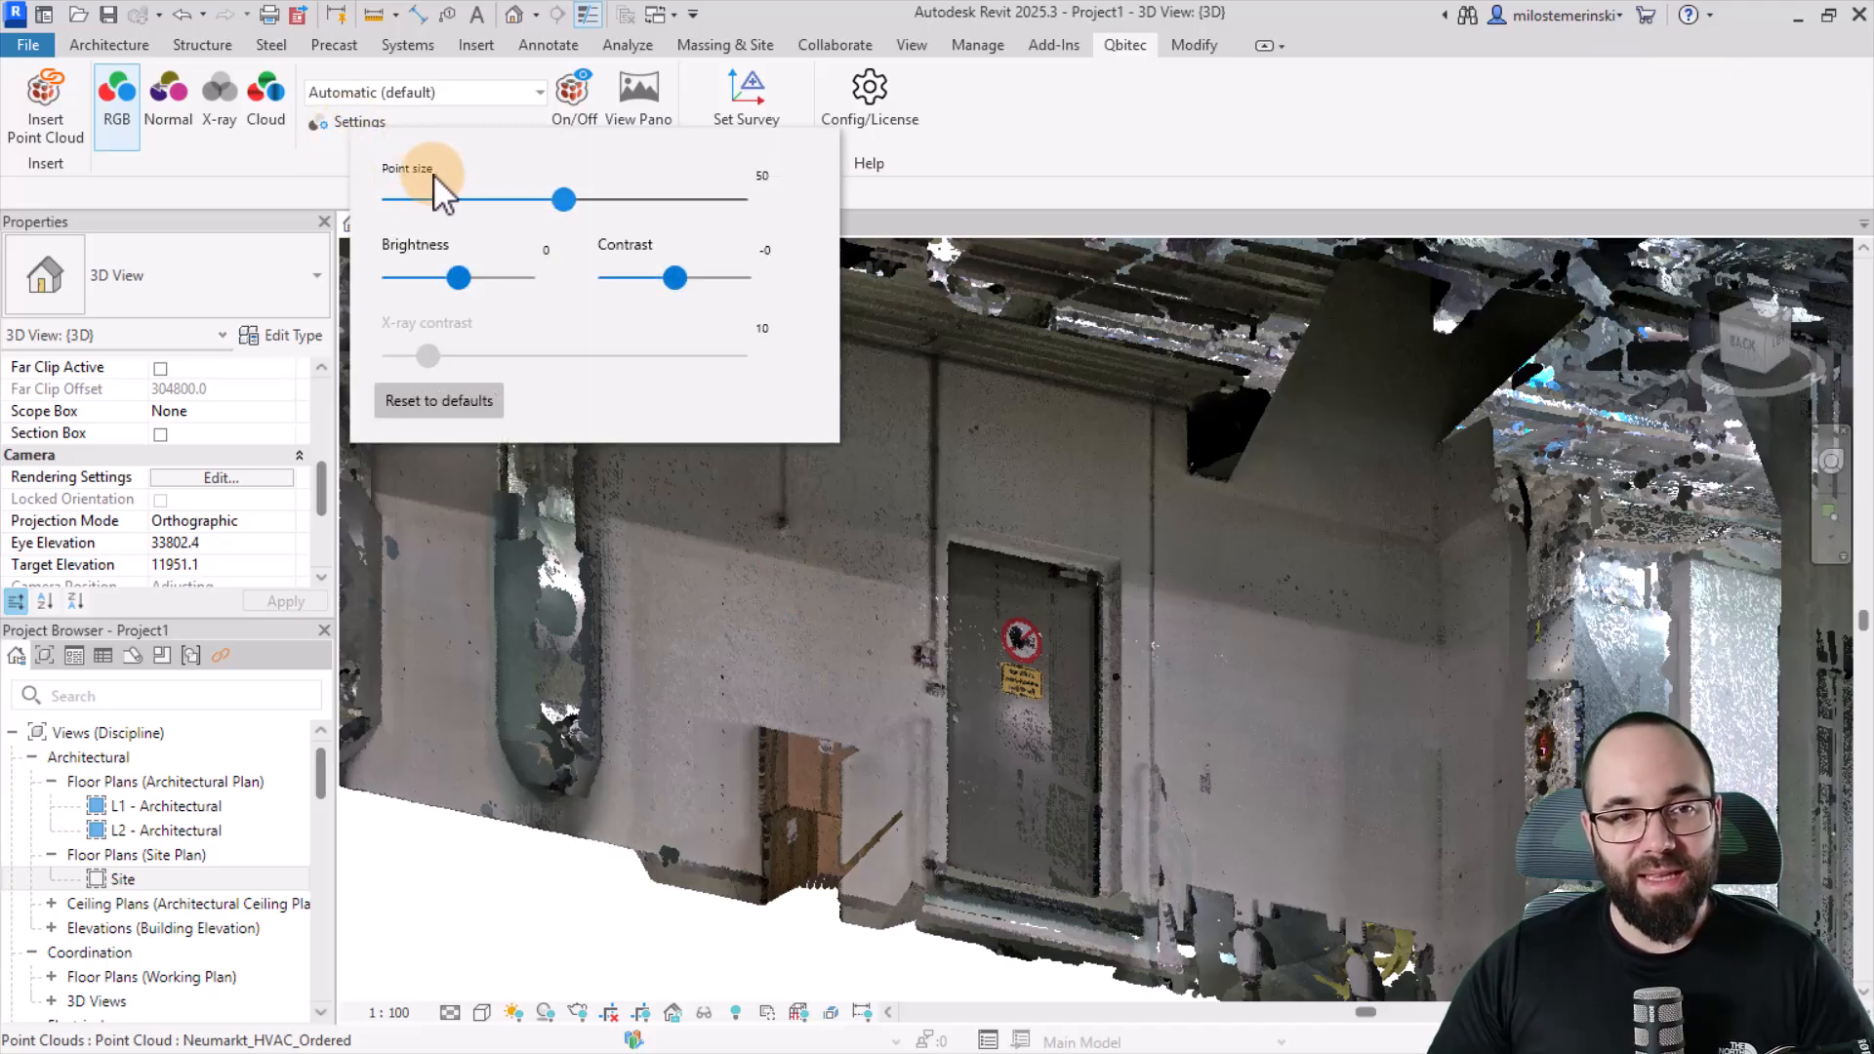
left_click(560, 198)
left_click_drag(562, 199, 375, 207)
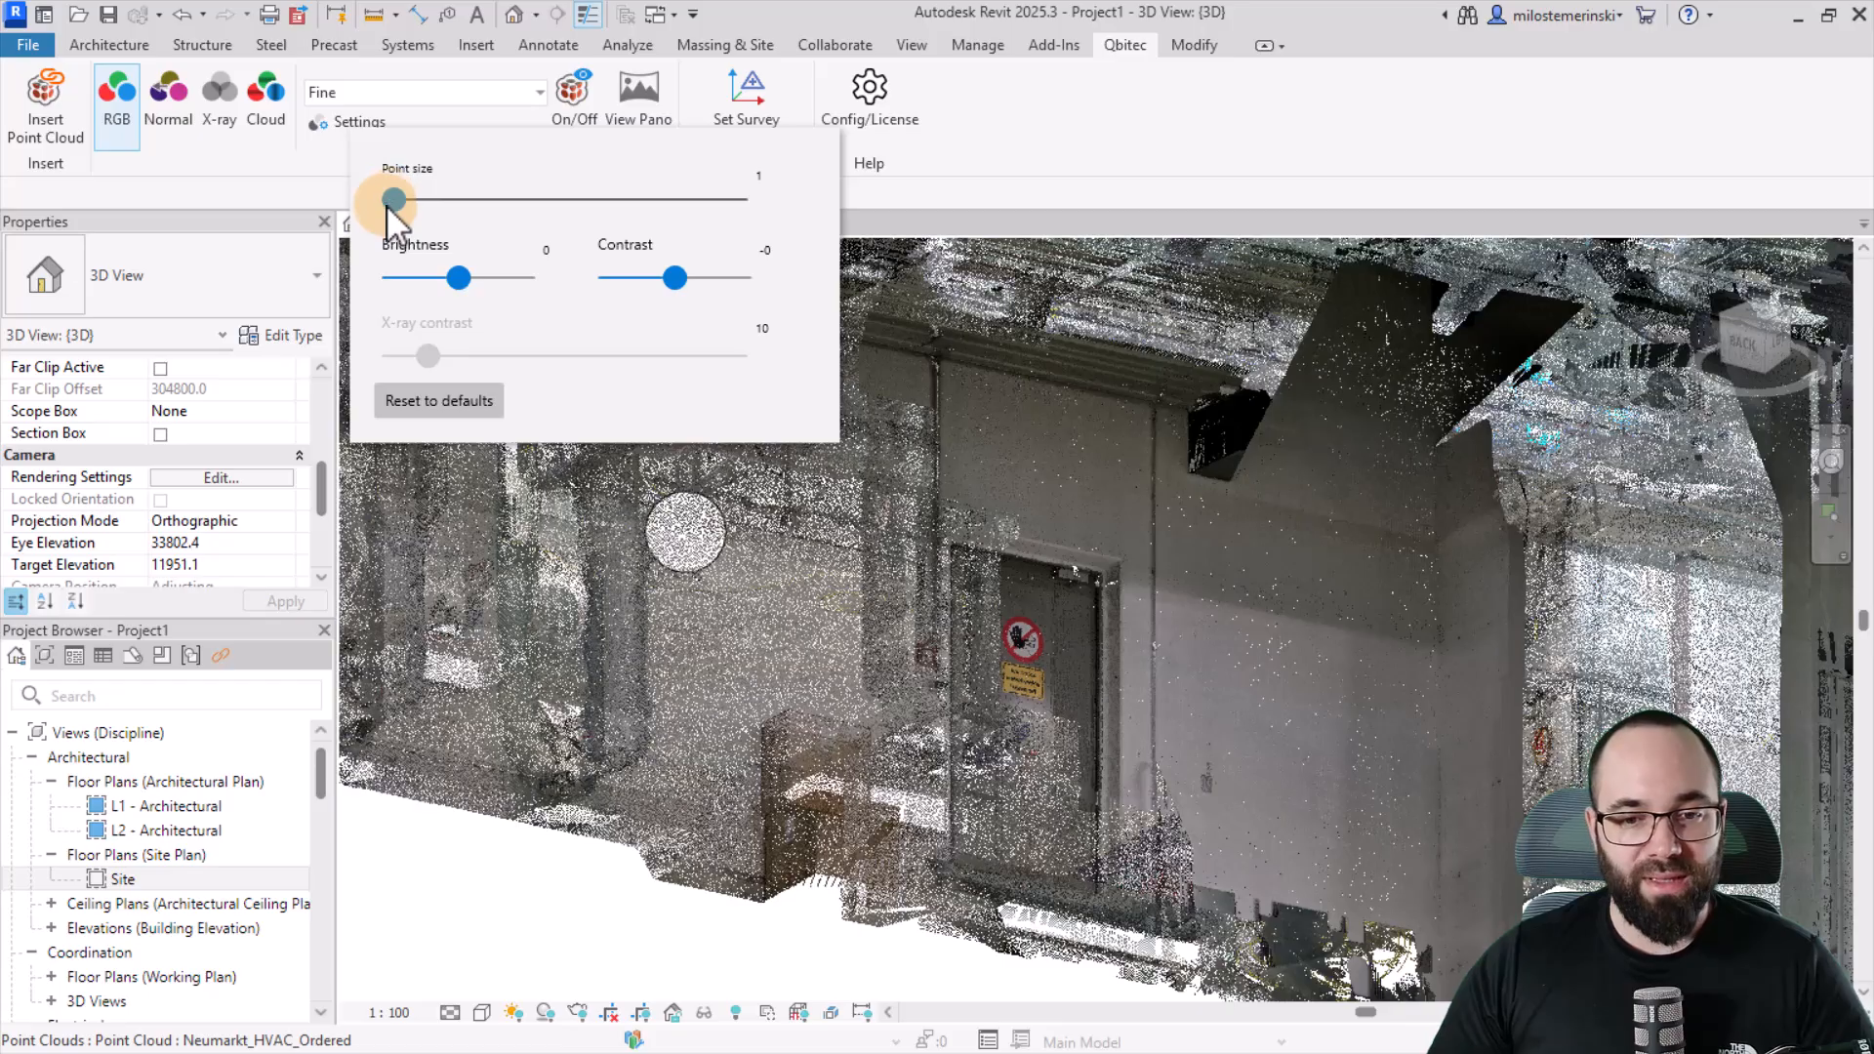
- Set the point cloud's point size to 48 and its brightness to -1
left_click(430, 240)
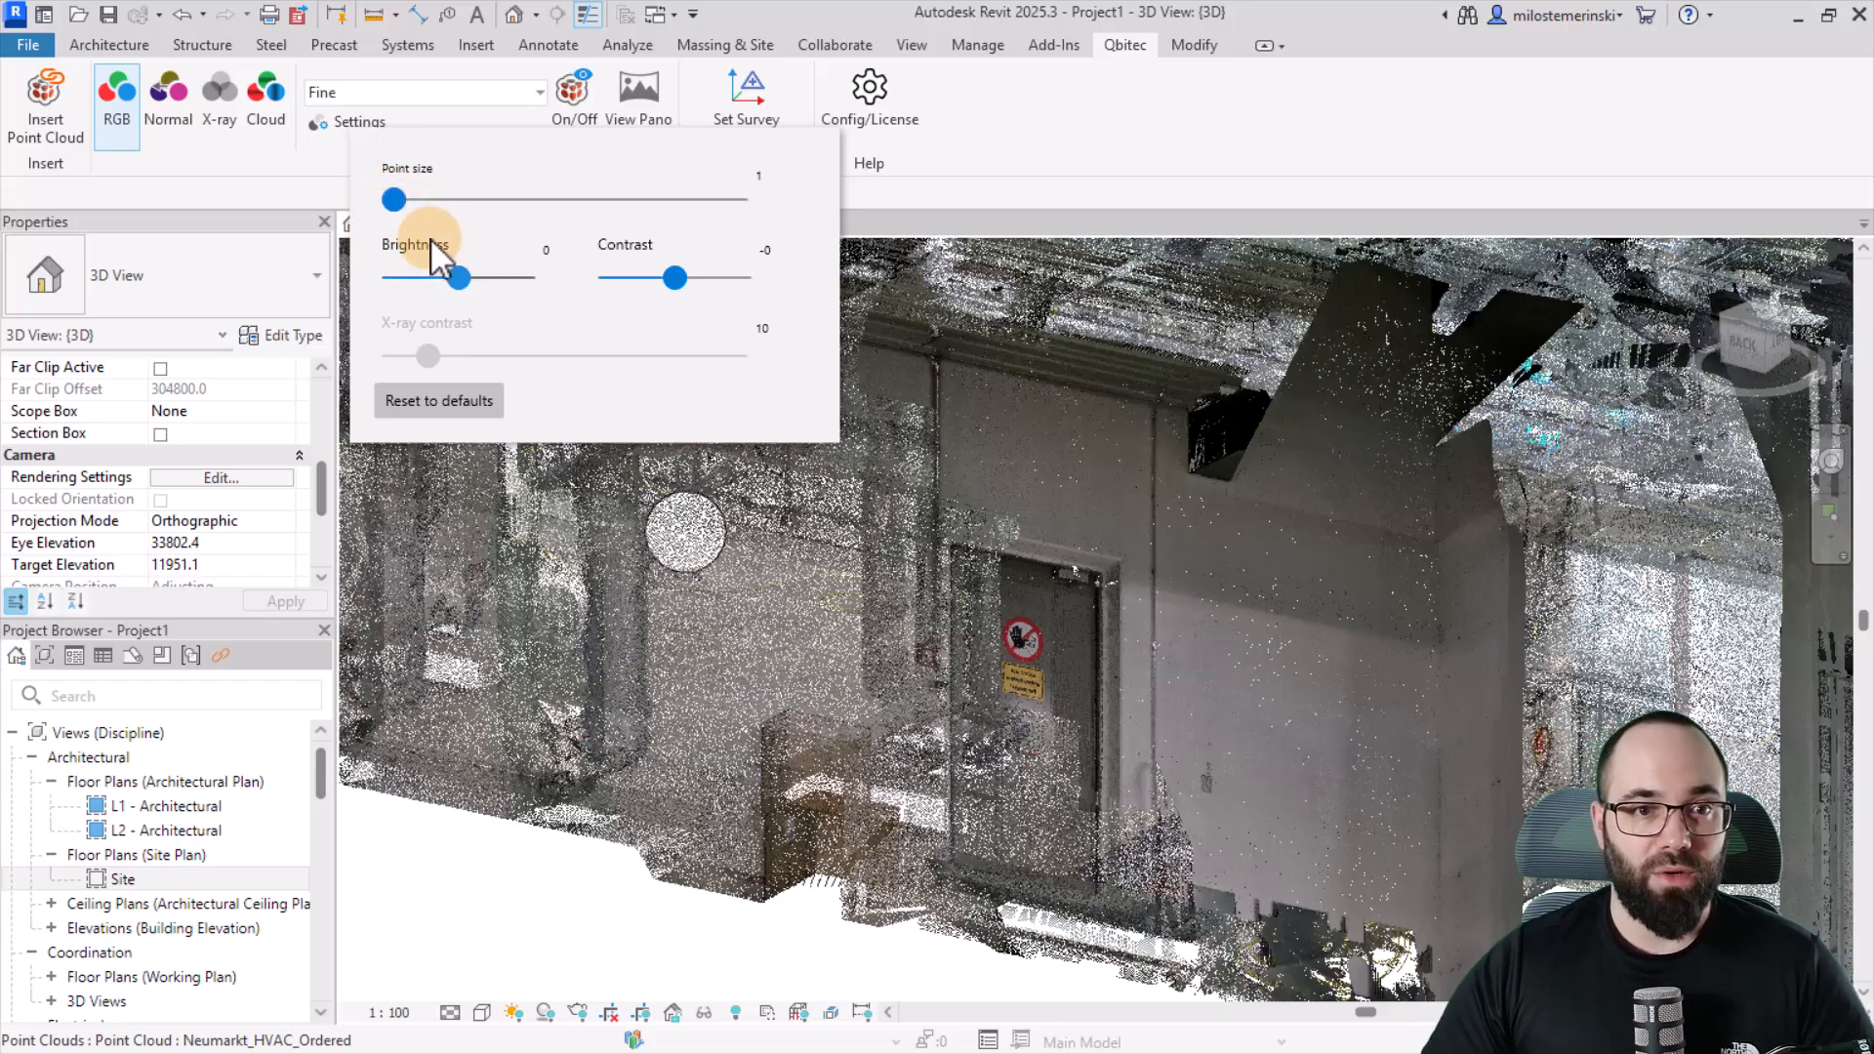
left_click_drag(394, 199, 554, 203)
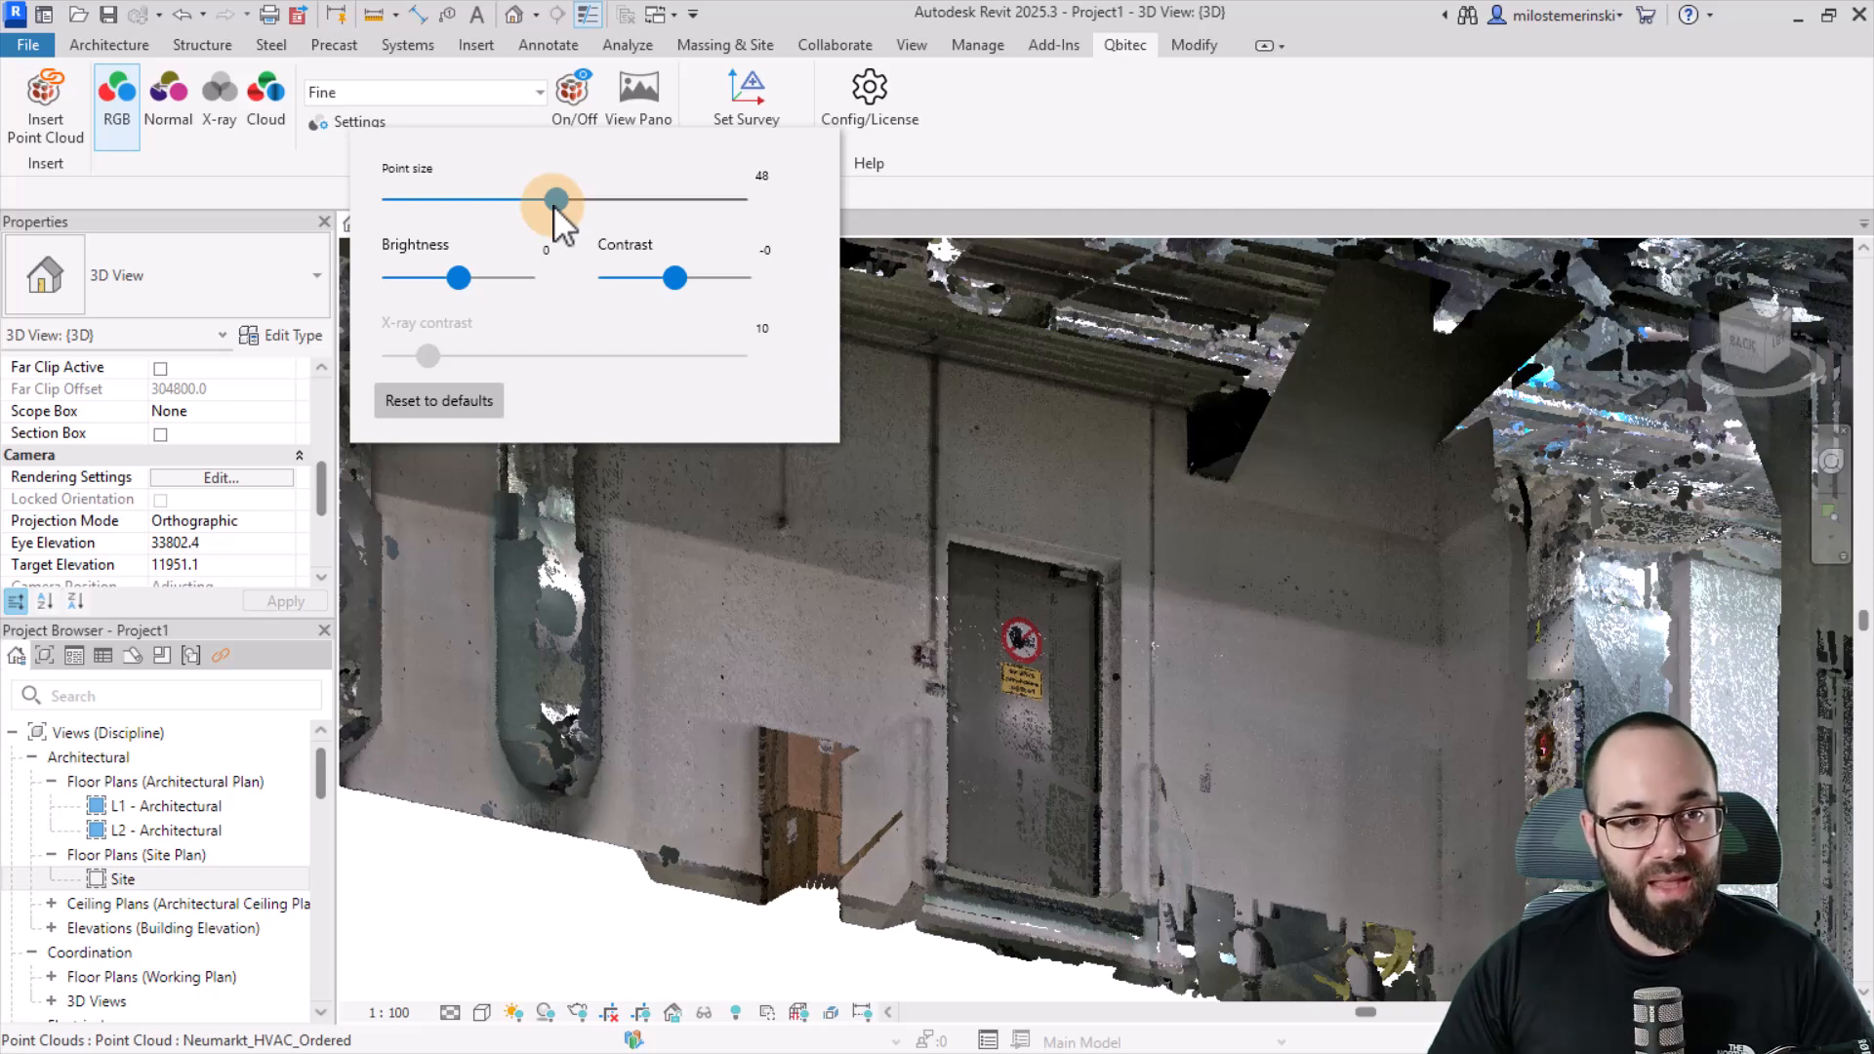
mouse_move(459, 278)
left_mouse_down()
mouse_move(420, 280)
mouse_move(455, 279)
left_mouse_up()
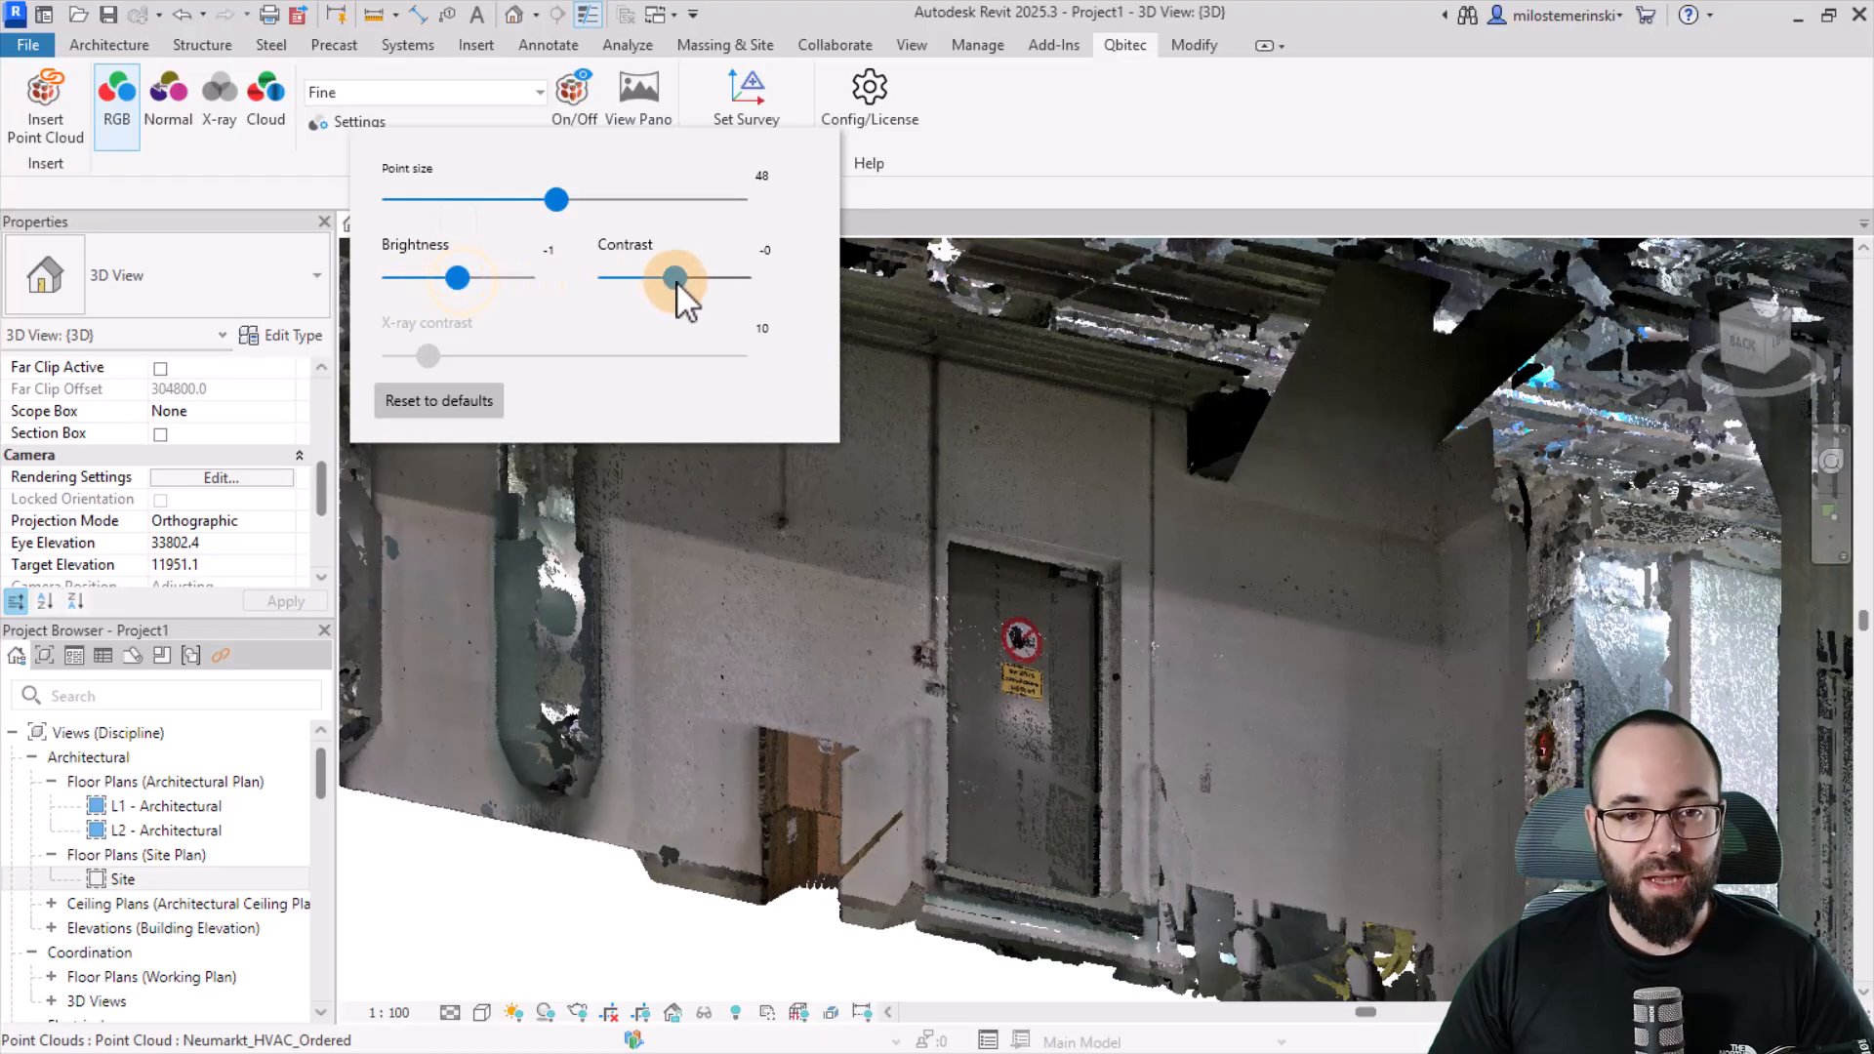
- Try a contrast of -10 on the point cloud and reset its display settings to the defaults
mouse_move(676, 279)
left_mouse_down()
mouse_move(712, 279)
mouse_move(654, 283)
mouse_move(670, 284)
left_mouse_up()
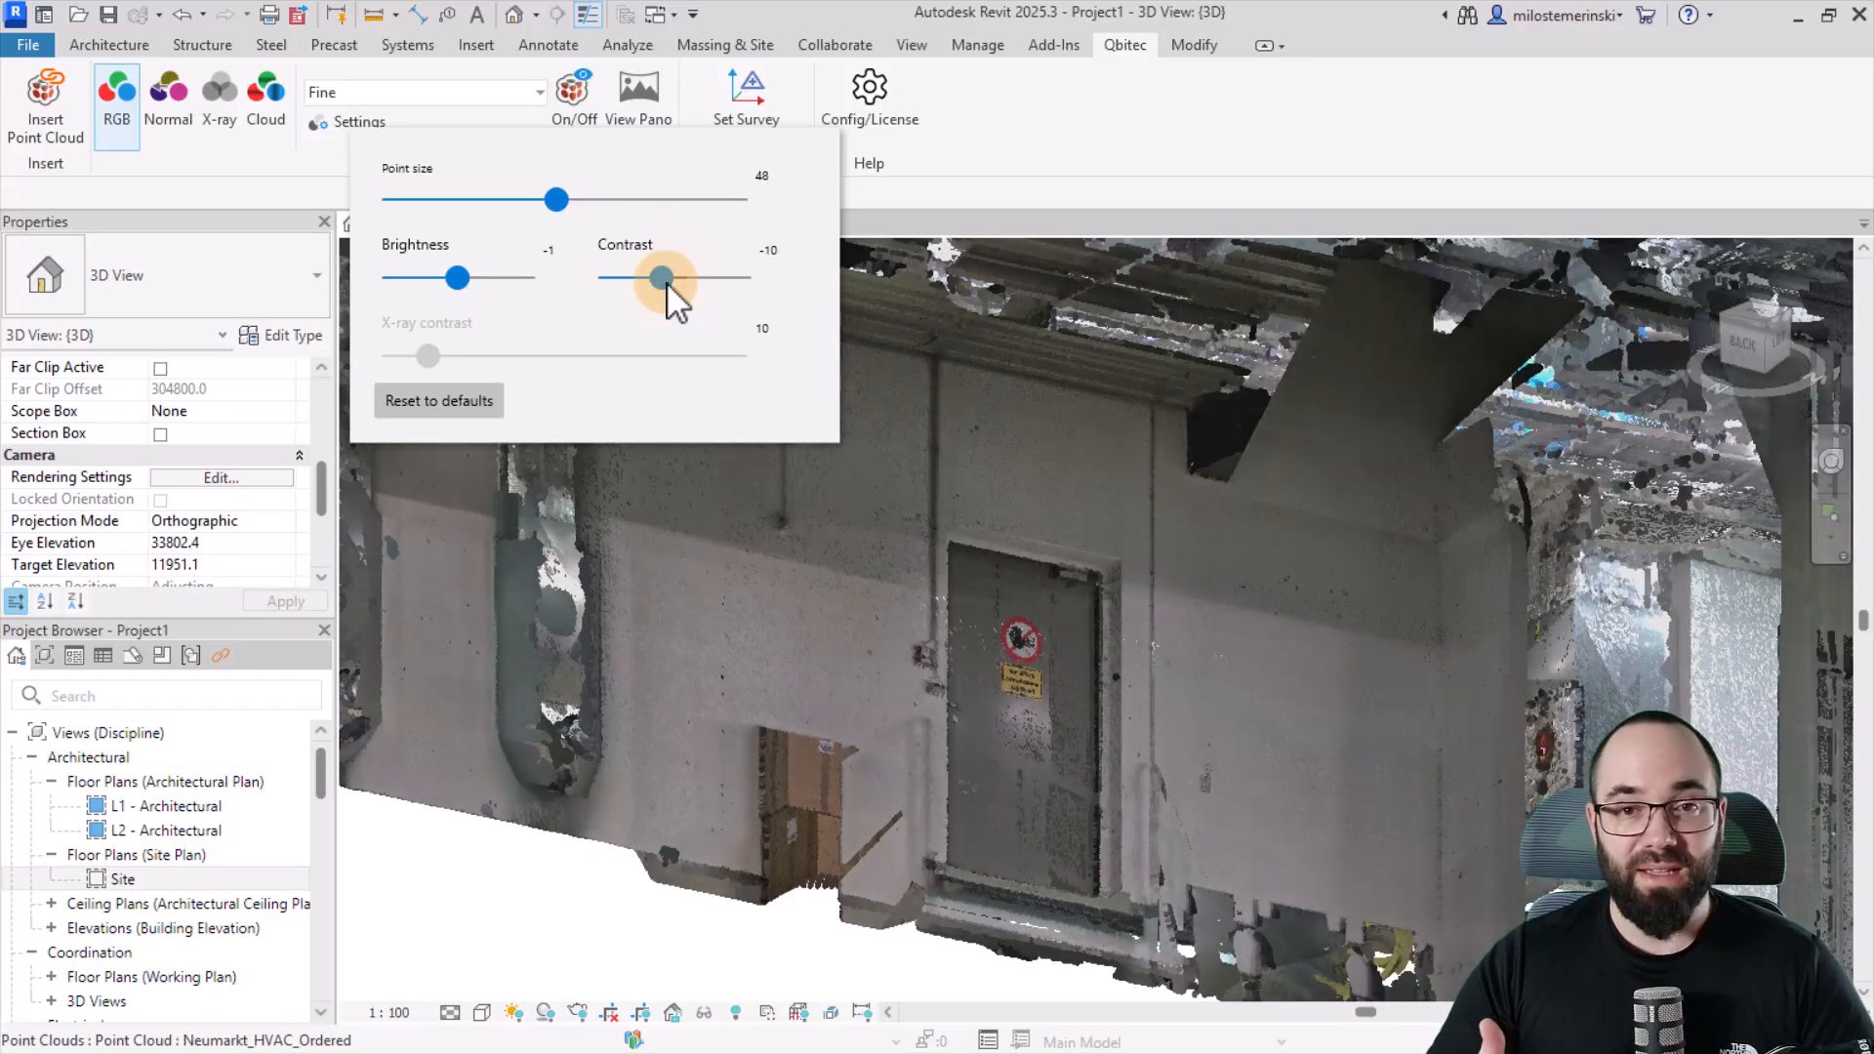
left_click(445, 403)
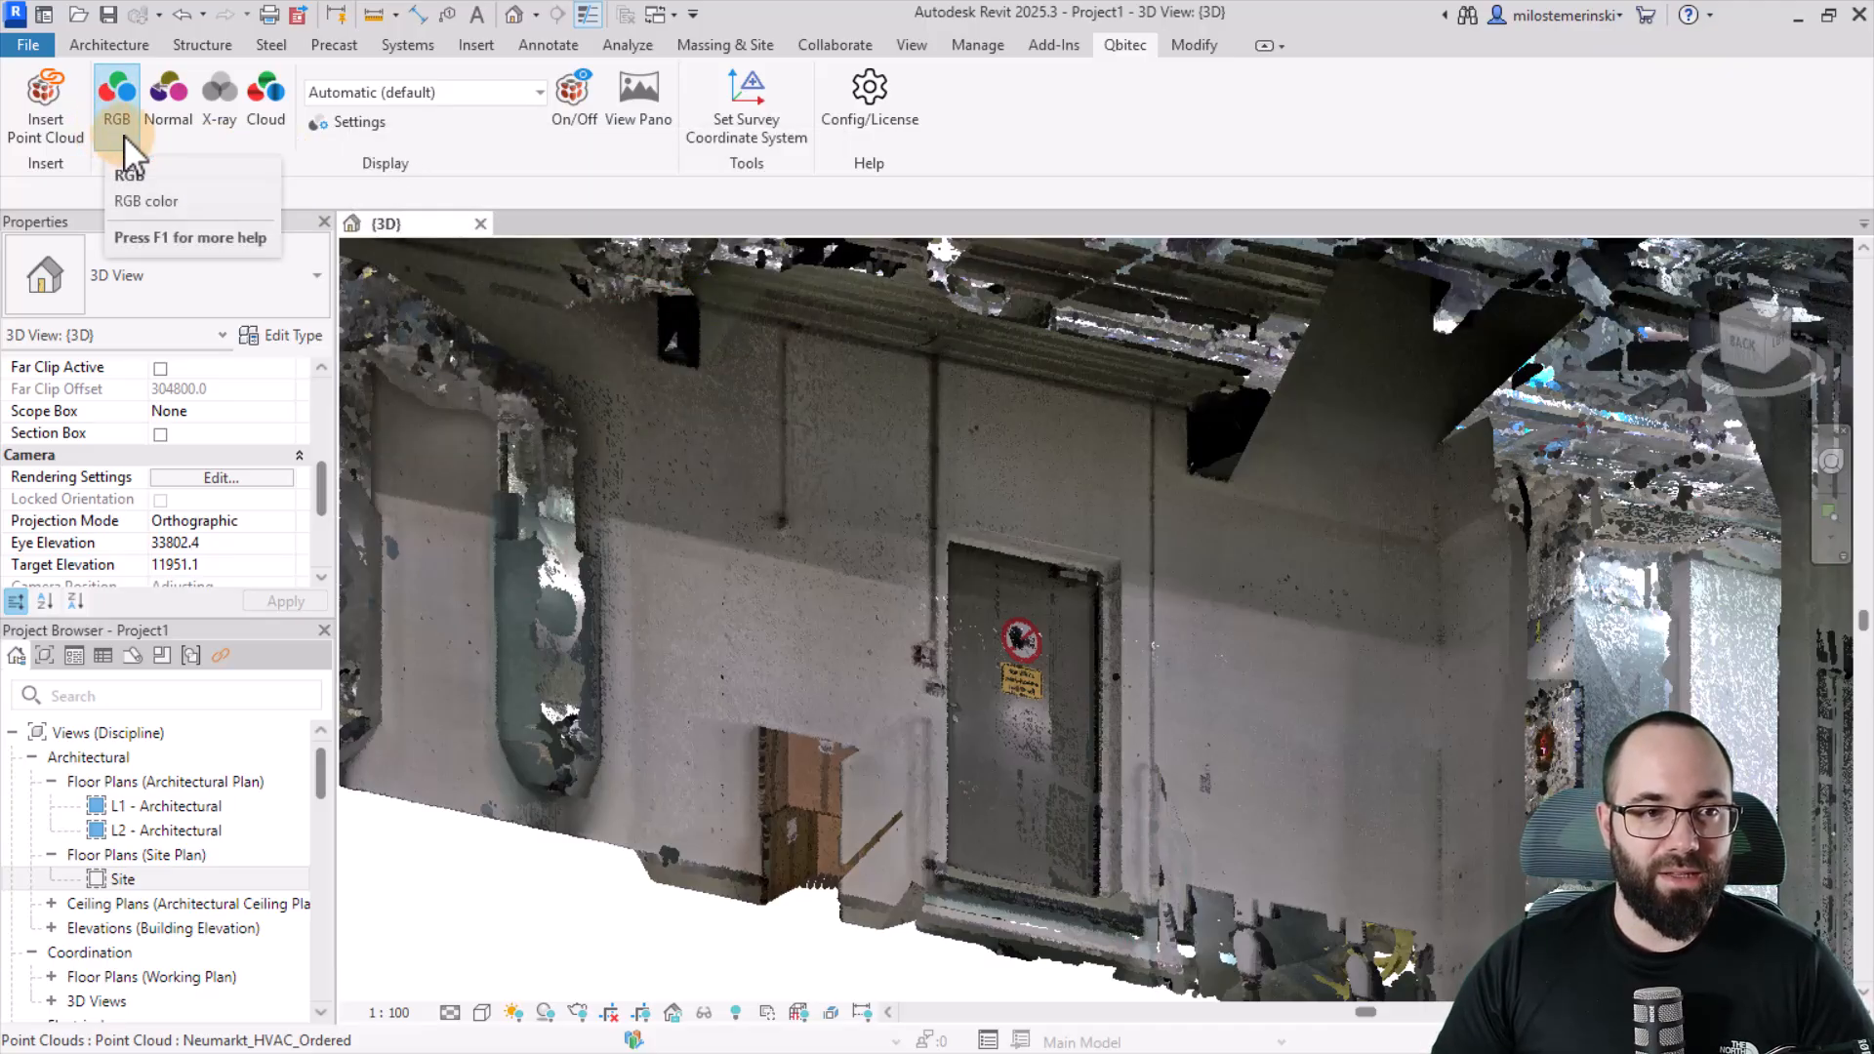
- Try the Normal colouring on the whole building's point cloud and switch it back to RGB
scroll(1021, 621, "down", 10)
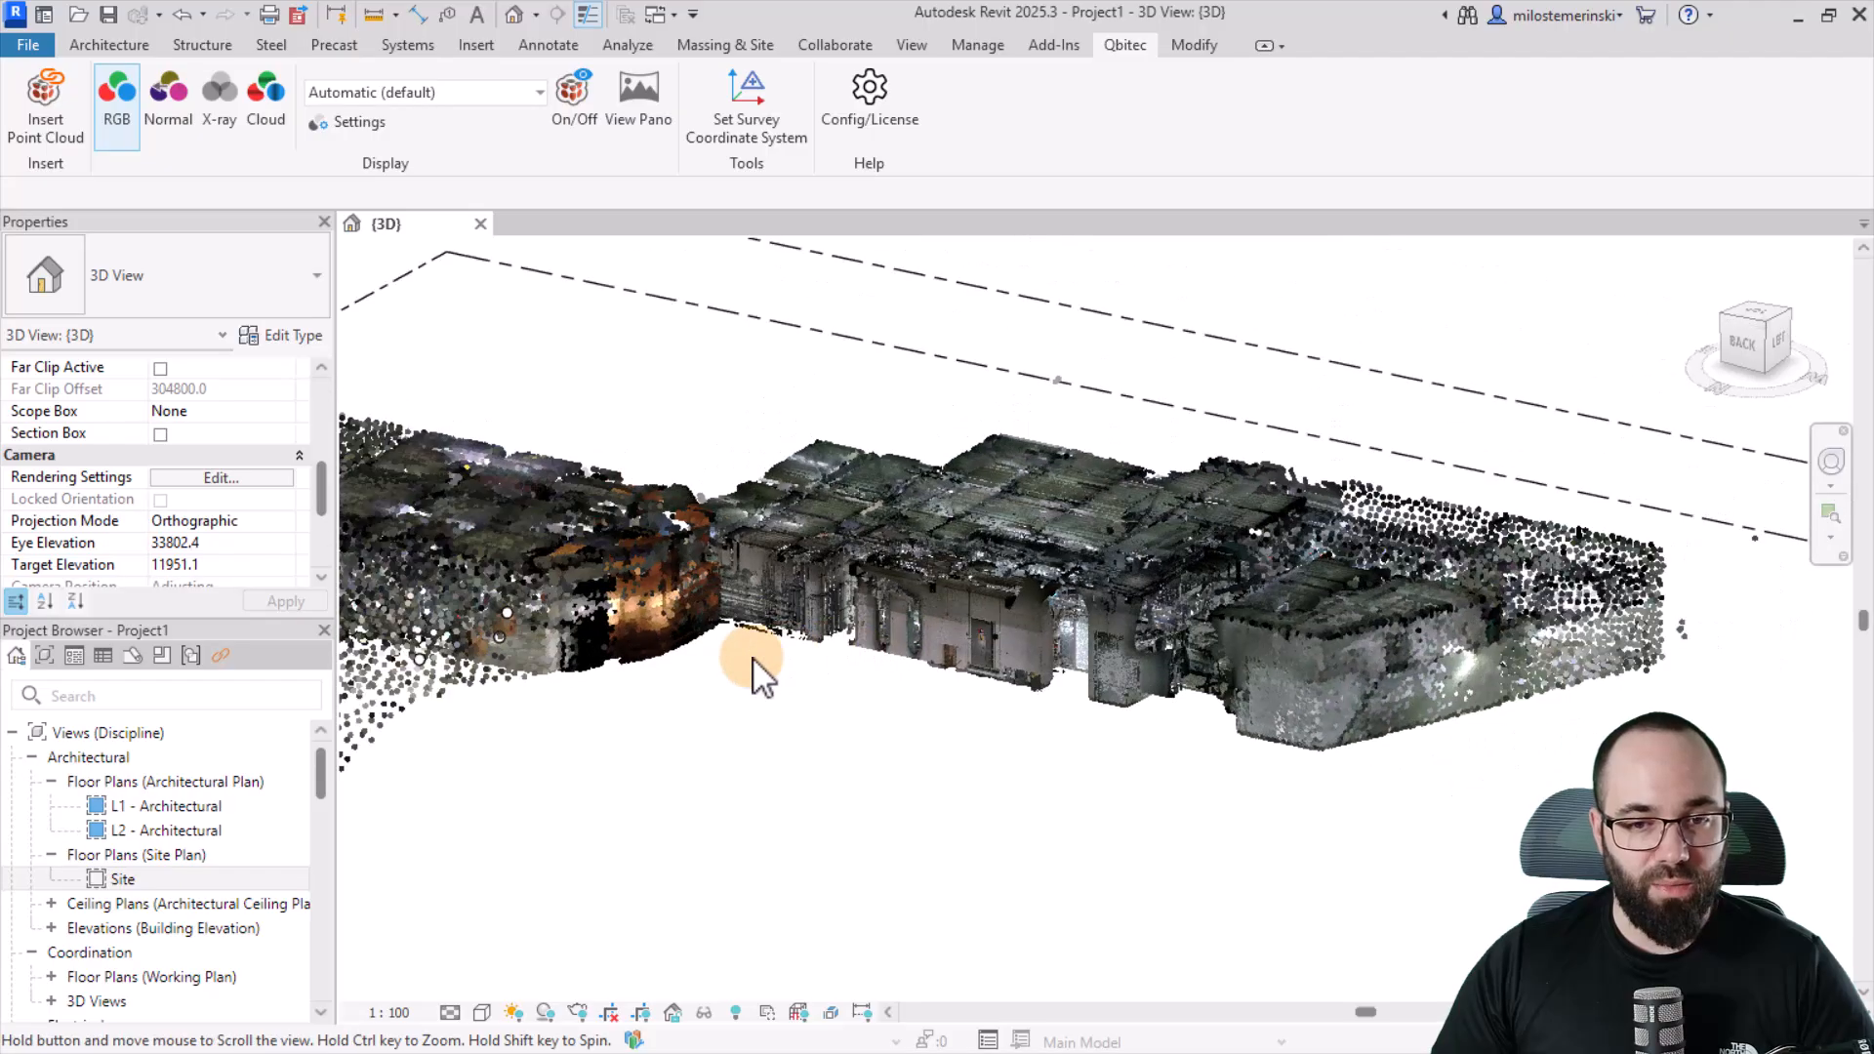
middle_click_drag(752, 668, 879, 724)
scroll(1016, 707, "up", 2)
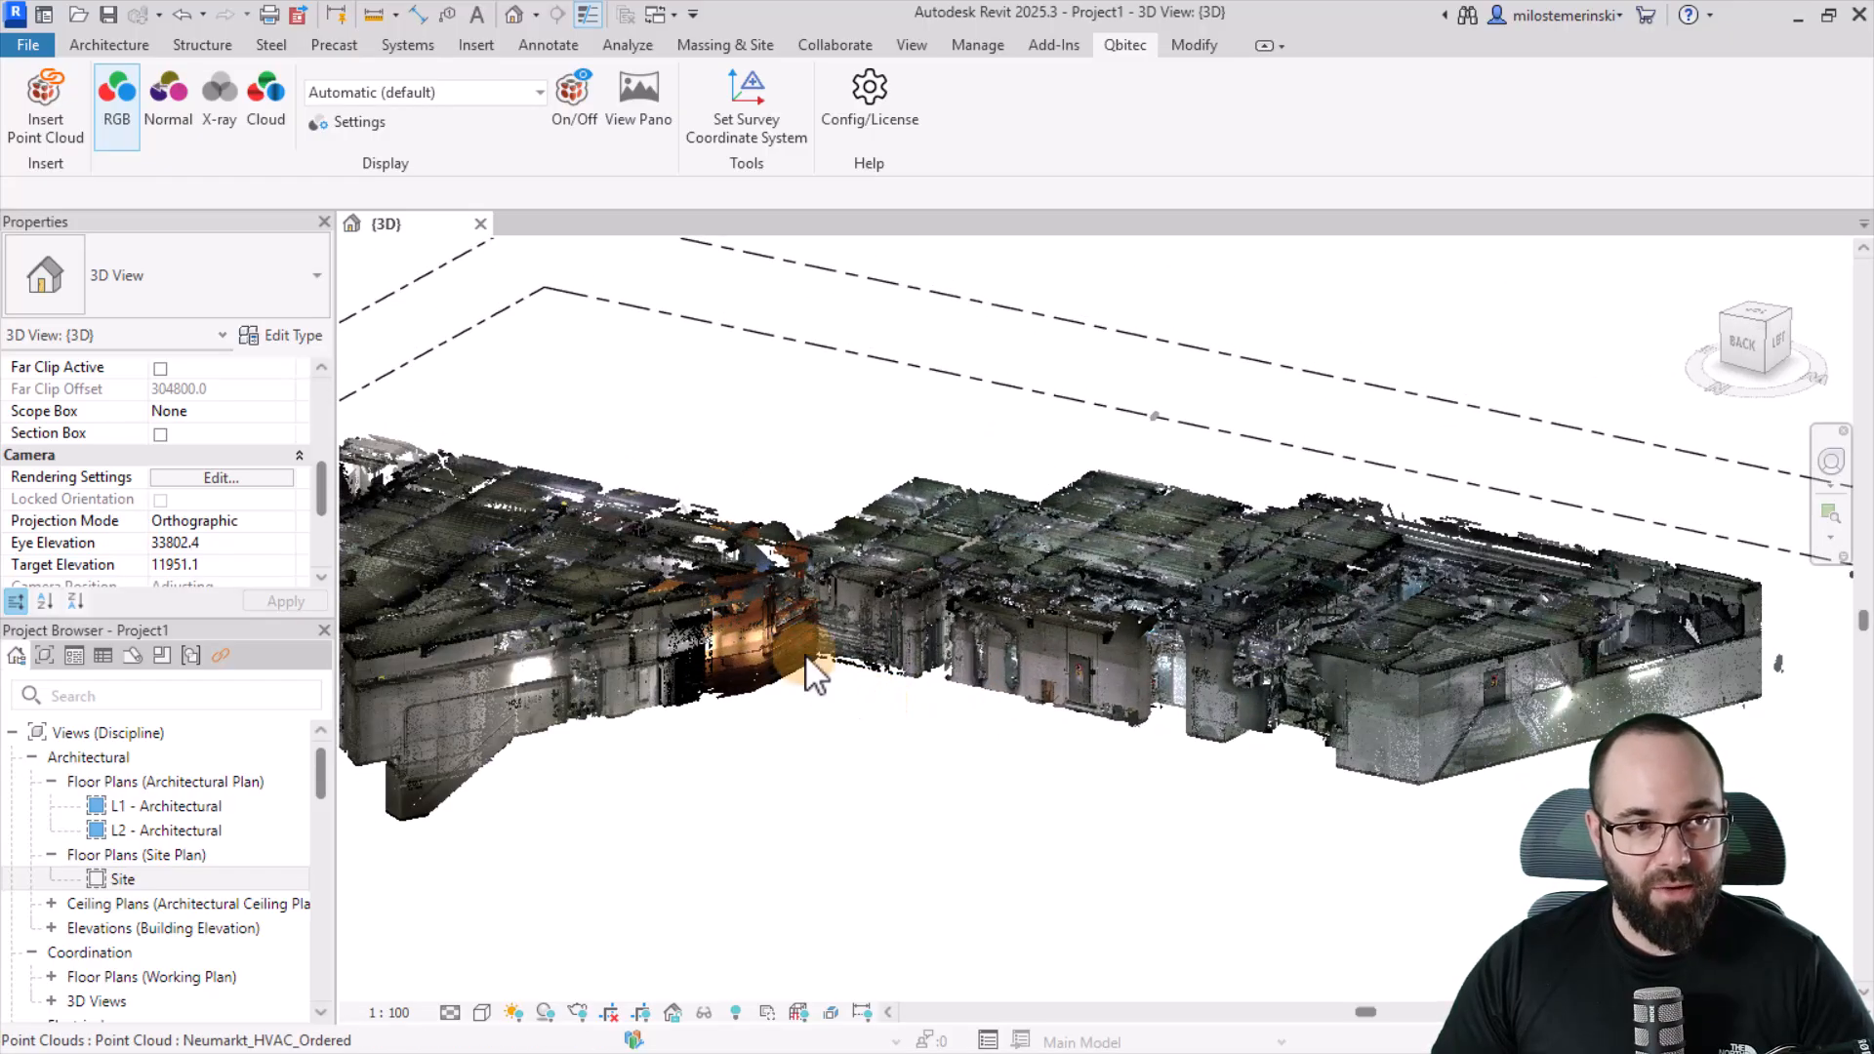
left_click(176, 127)
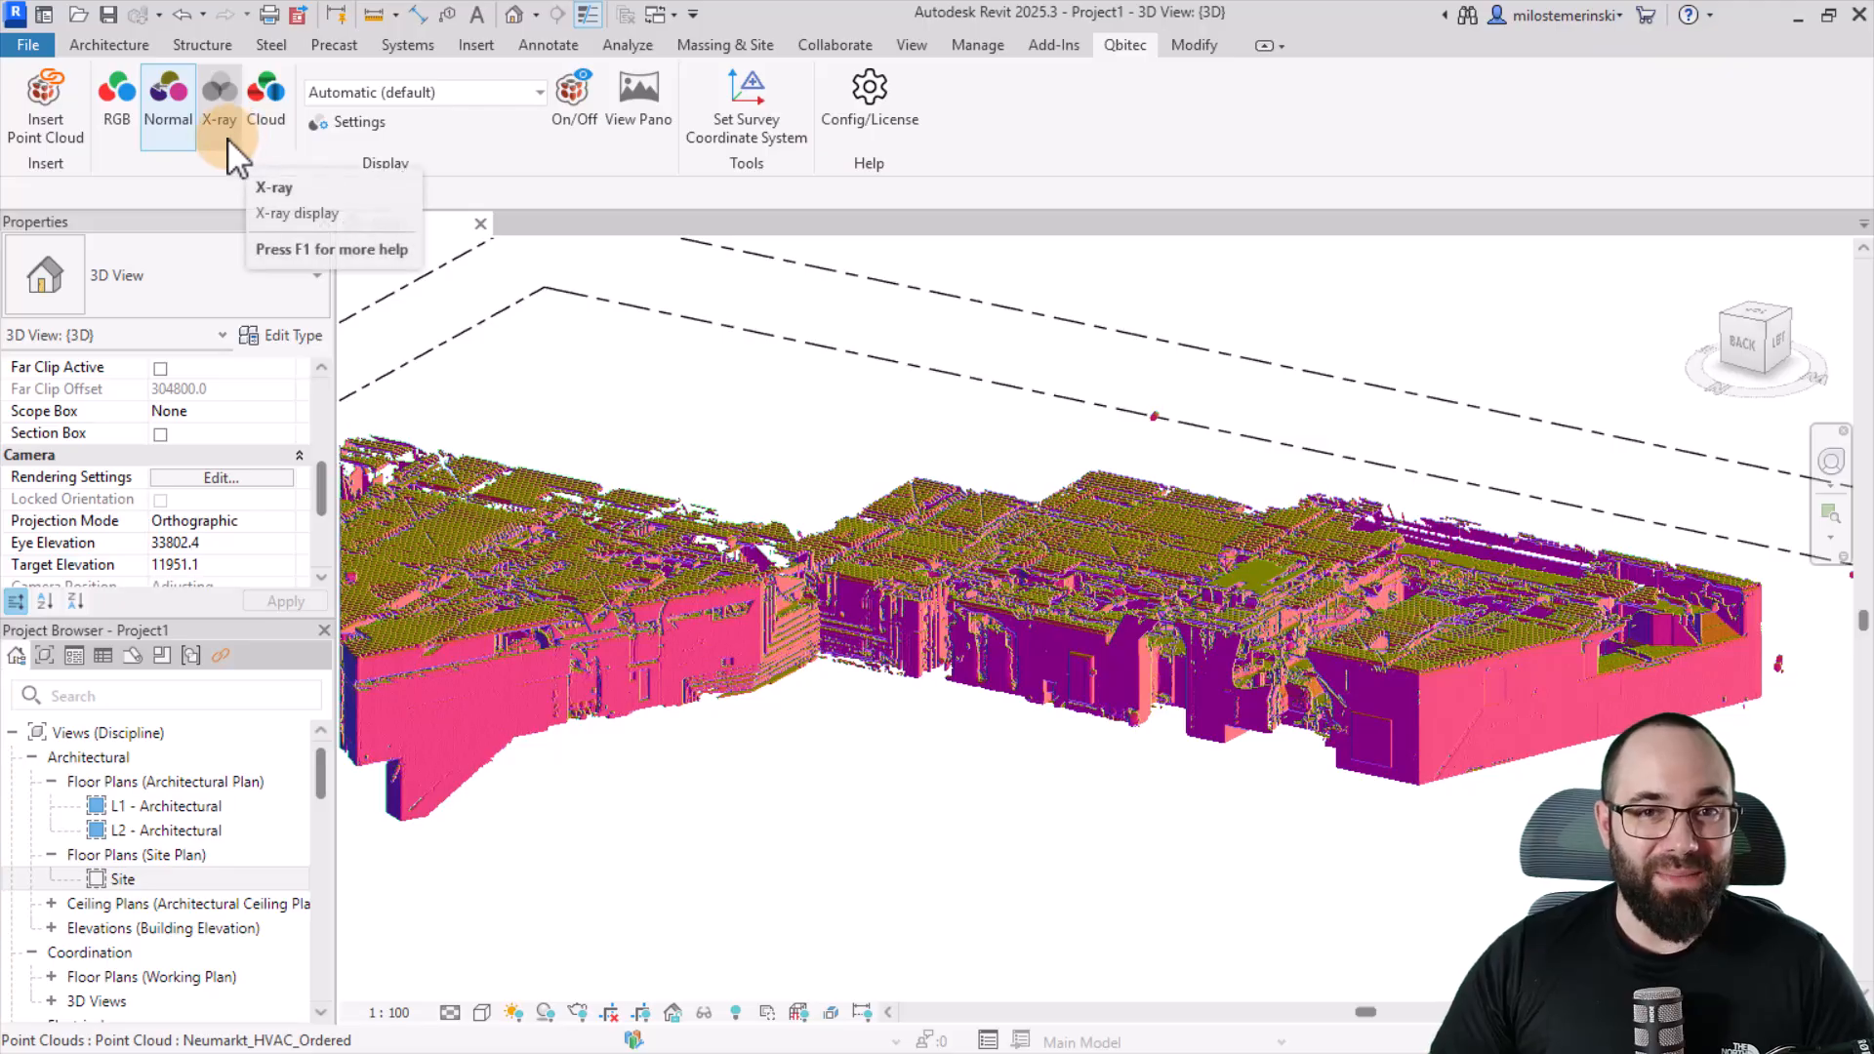
left_click(117, 122)
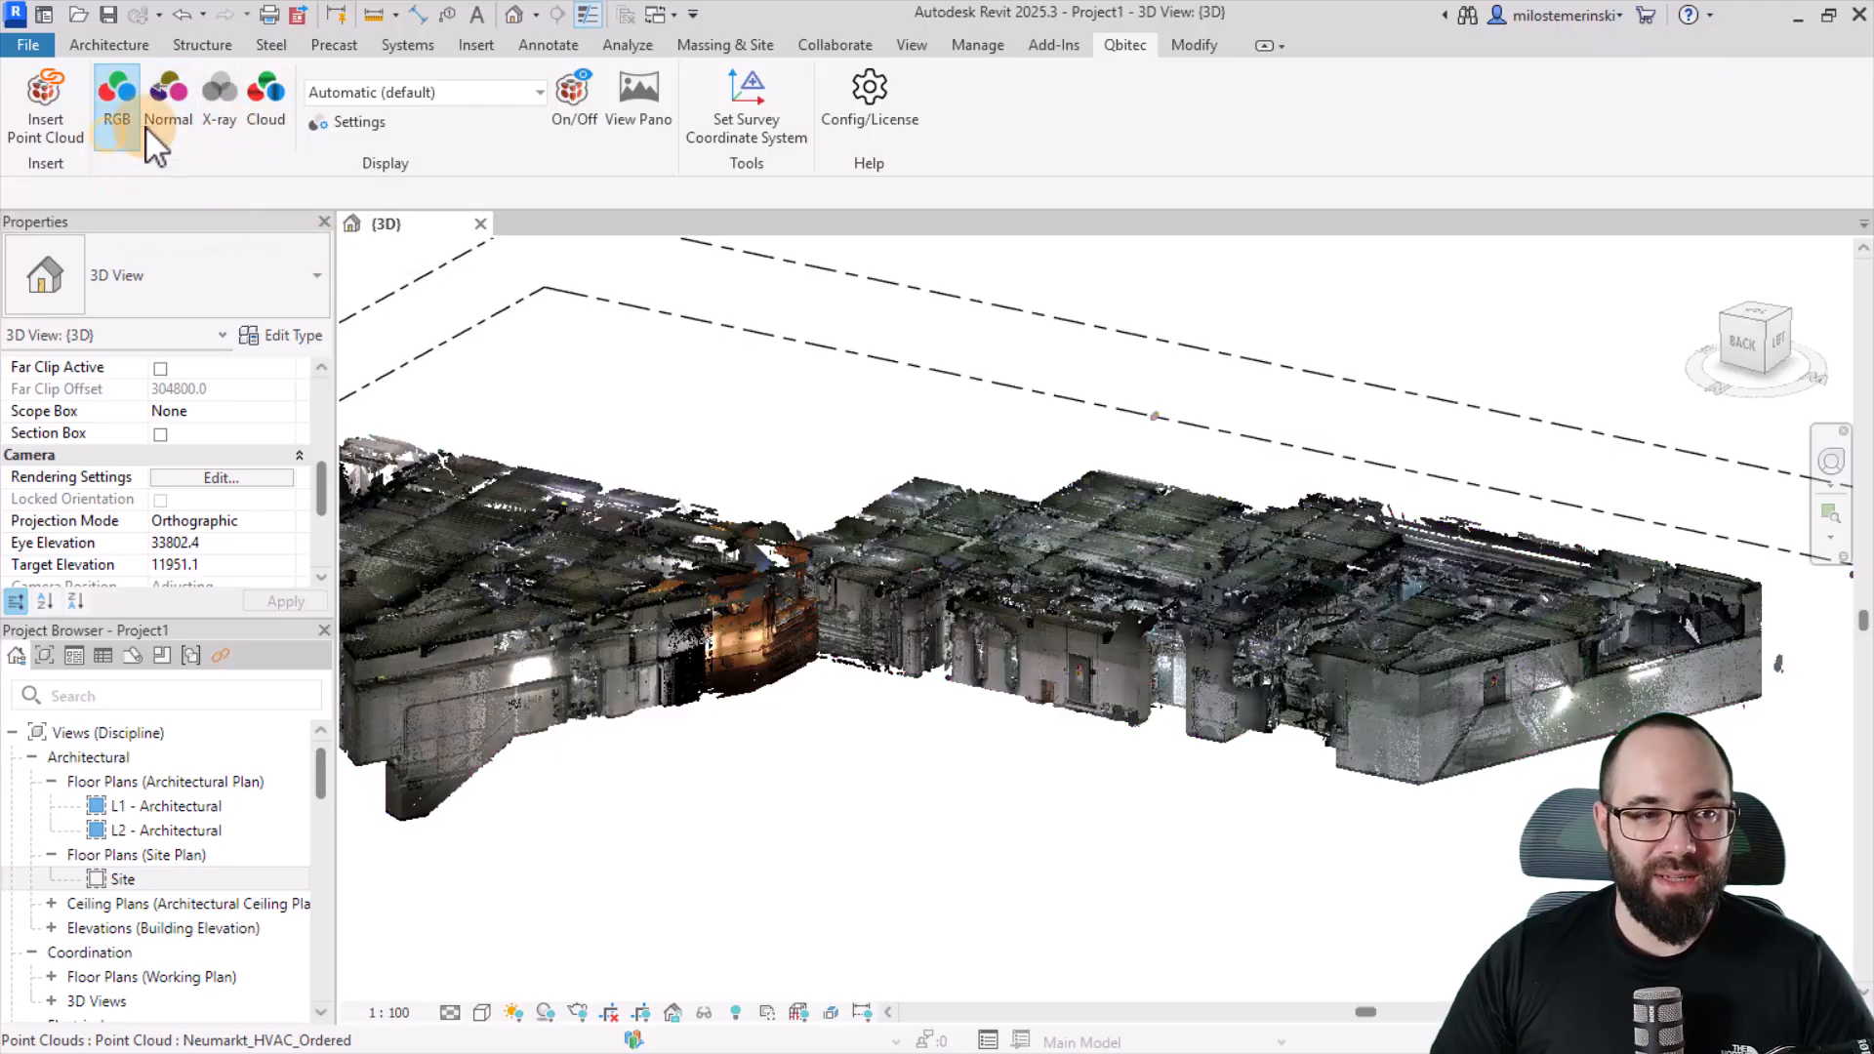
- Show the point cloud from the top with north up in X-ray display and inspect the floor plan
left_click(1753, 312)
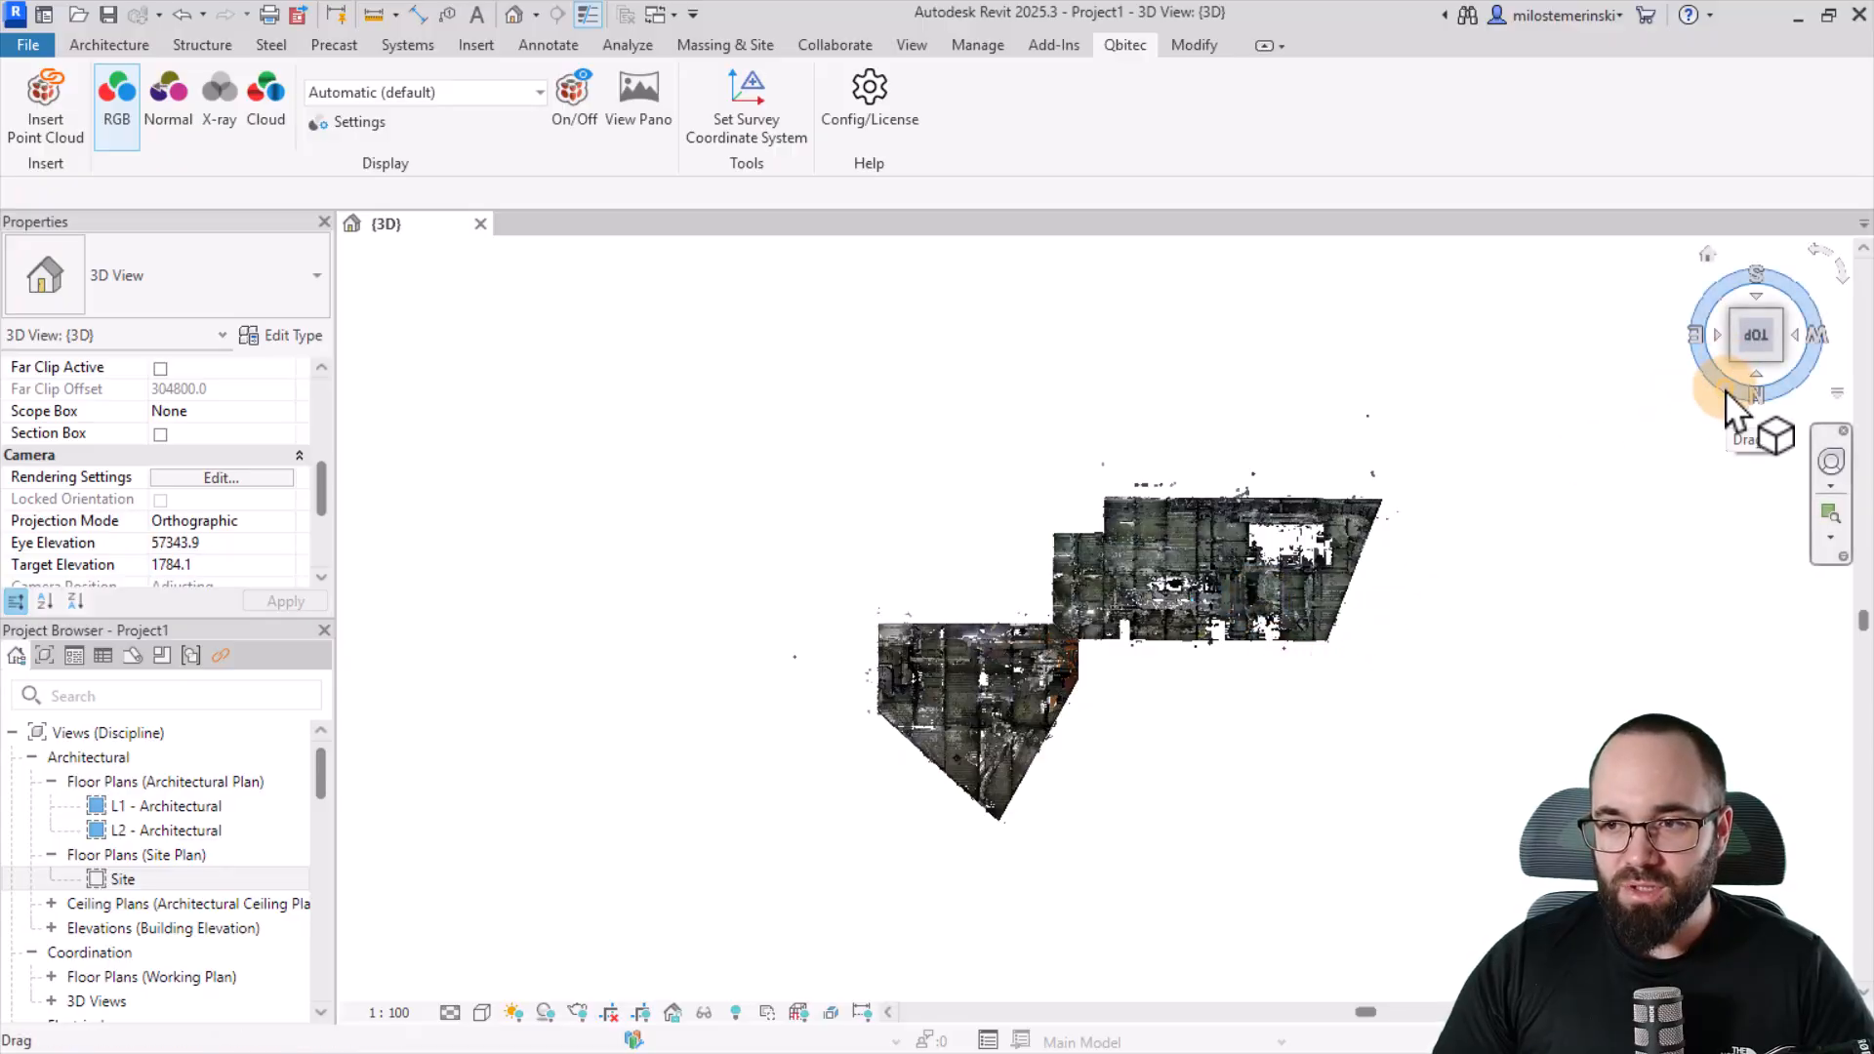
left_click(1841, 281)
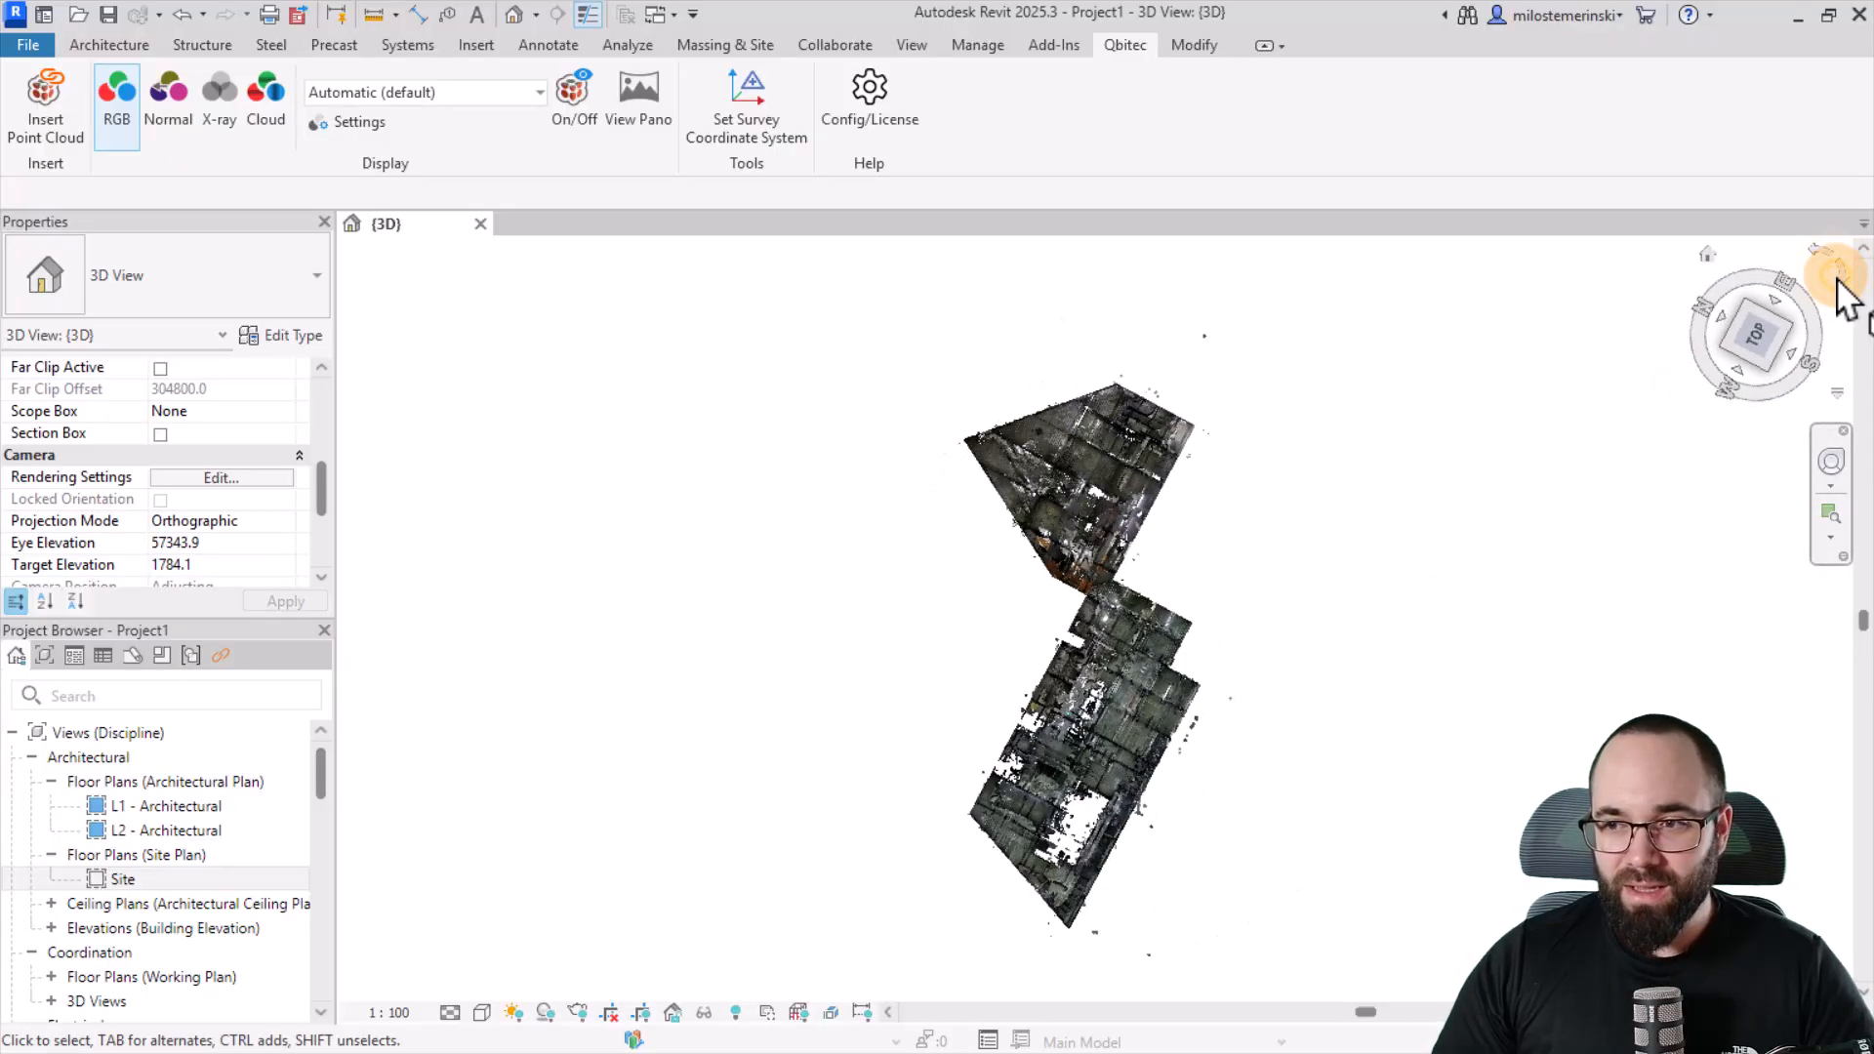
scroll(1220, 666, "up", 2)
middle_click_drag(1163, 682, 1073, 689)
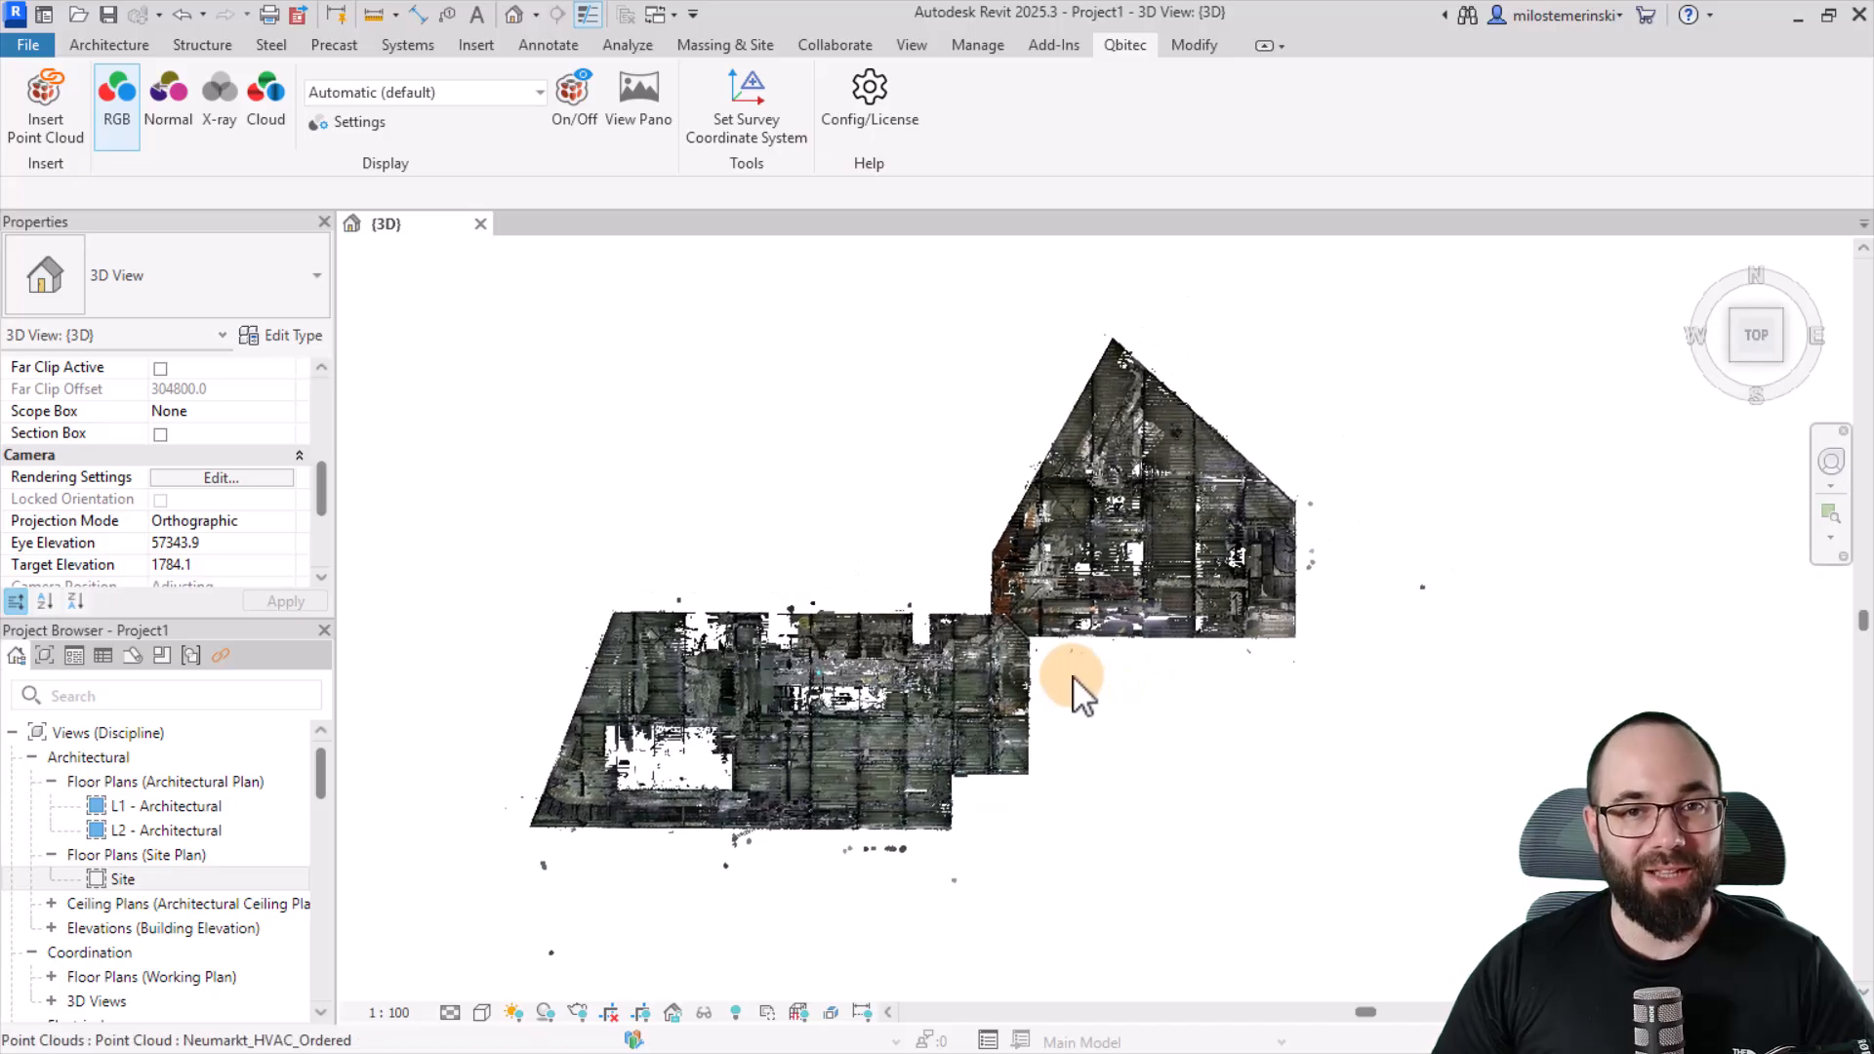
left_click(221, 127)
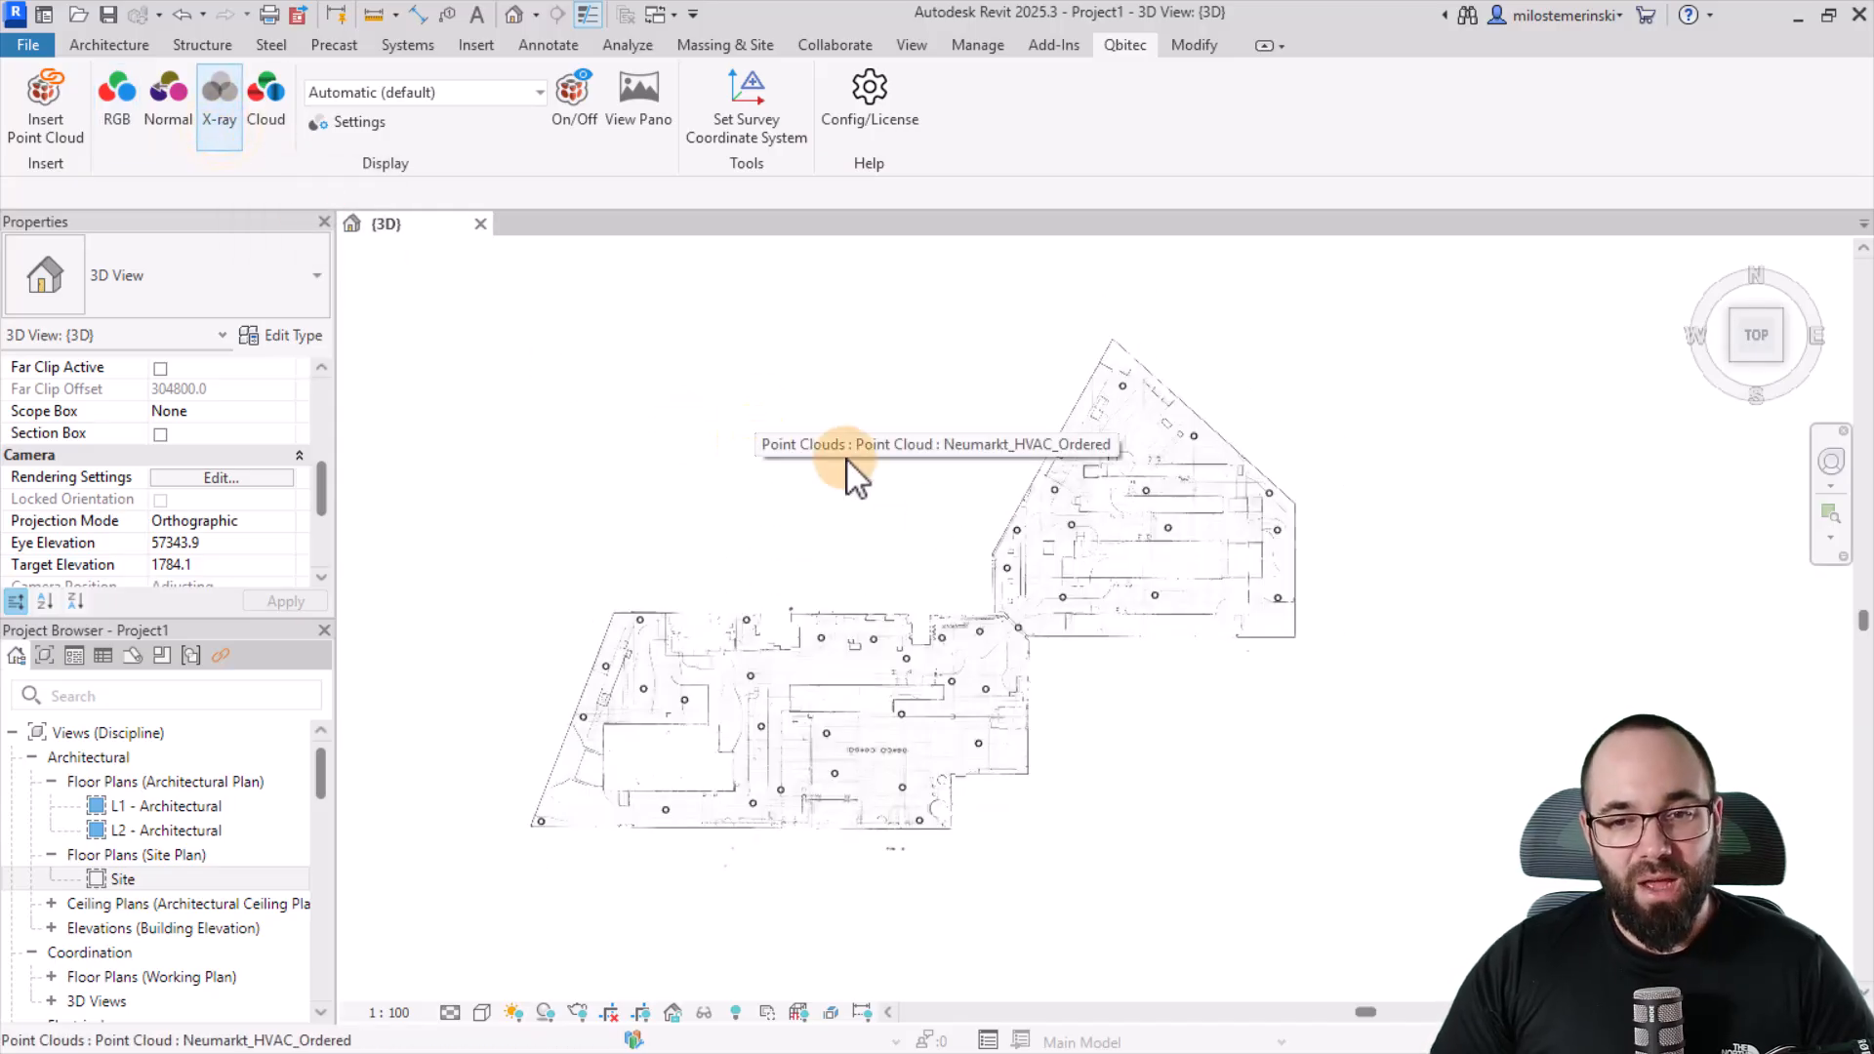
scroll(875, 647, "up", 1)
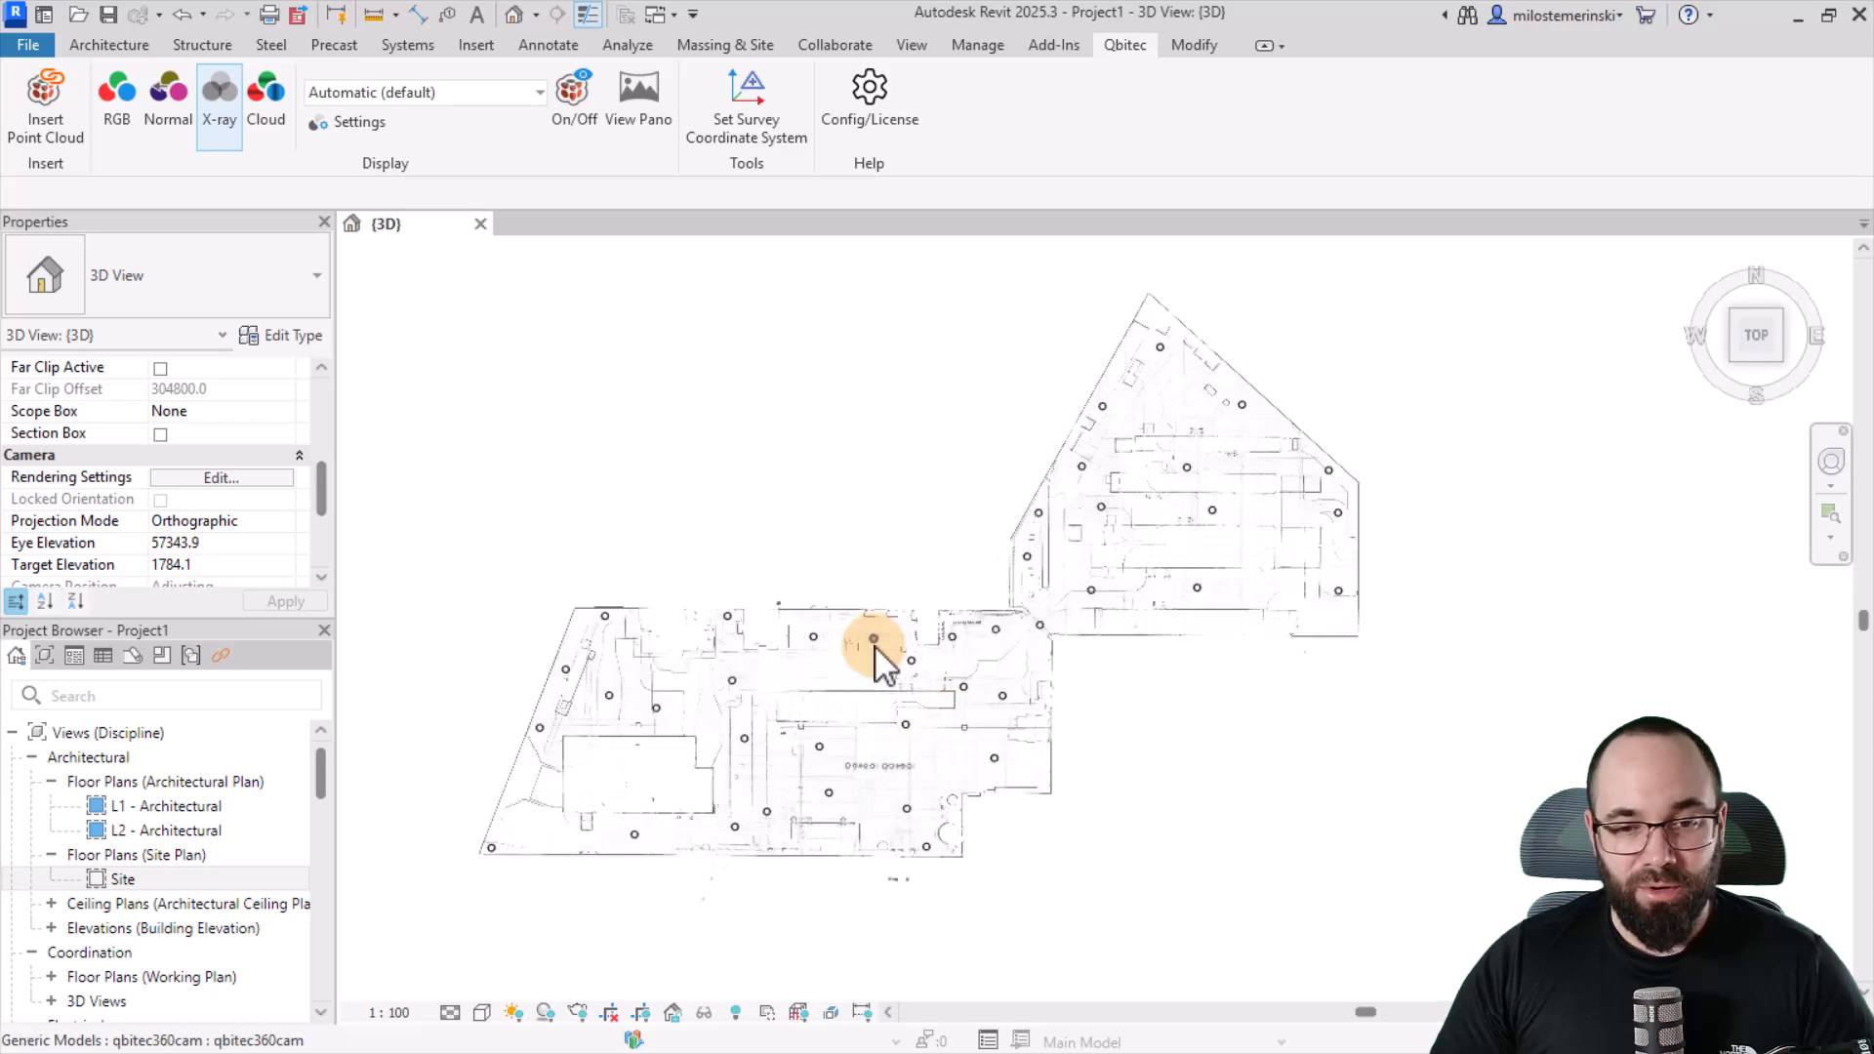
scroll(875, 647, "up", 2)
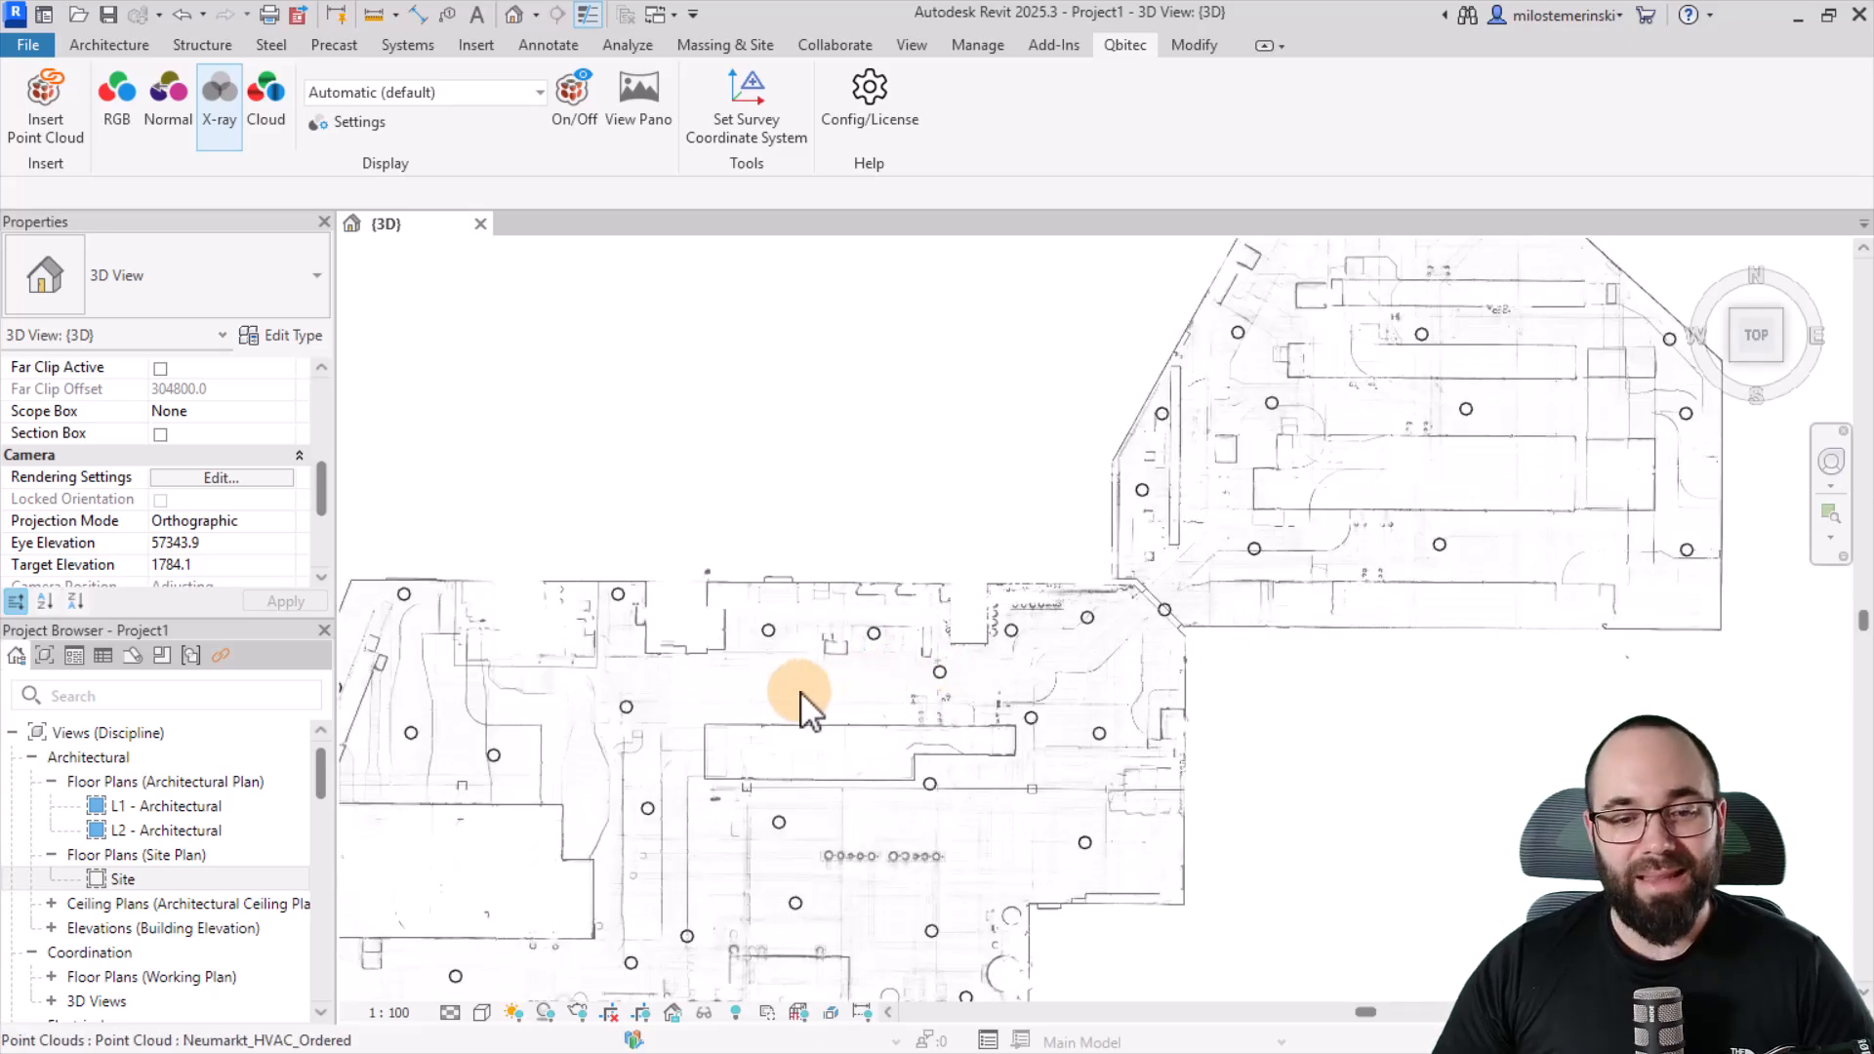
scroll(801, 693, "up", 1)
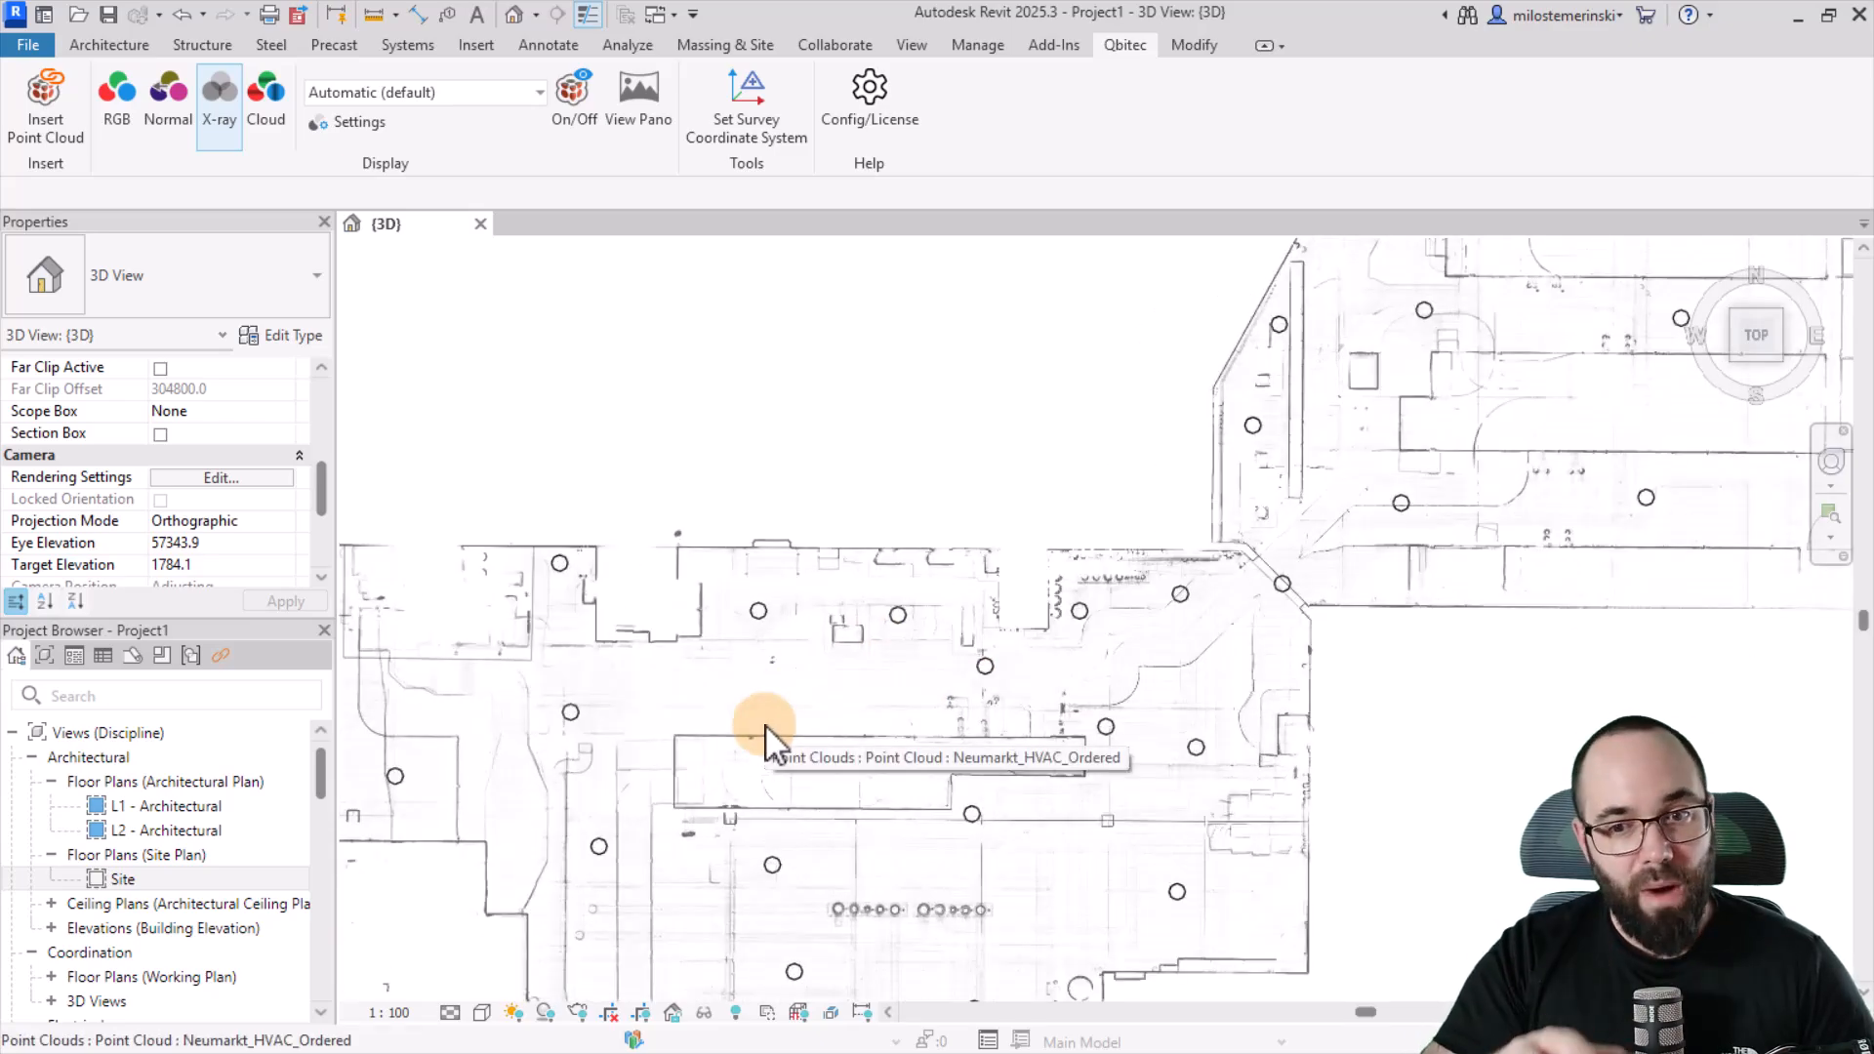
scroll(847, 600, "down", 3)
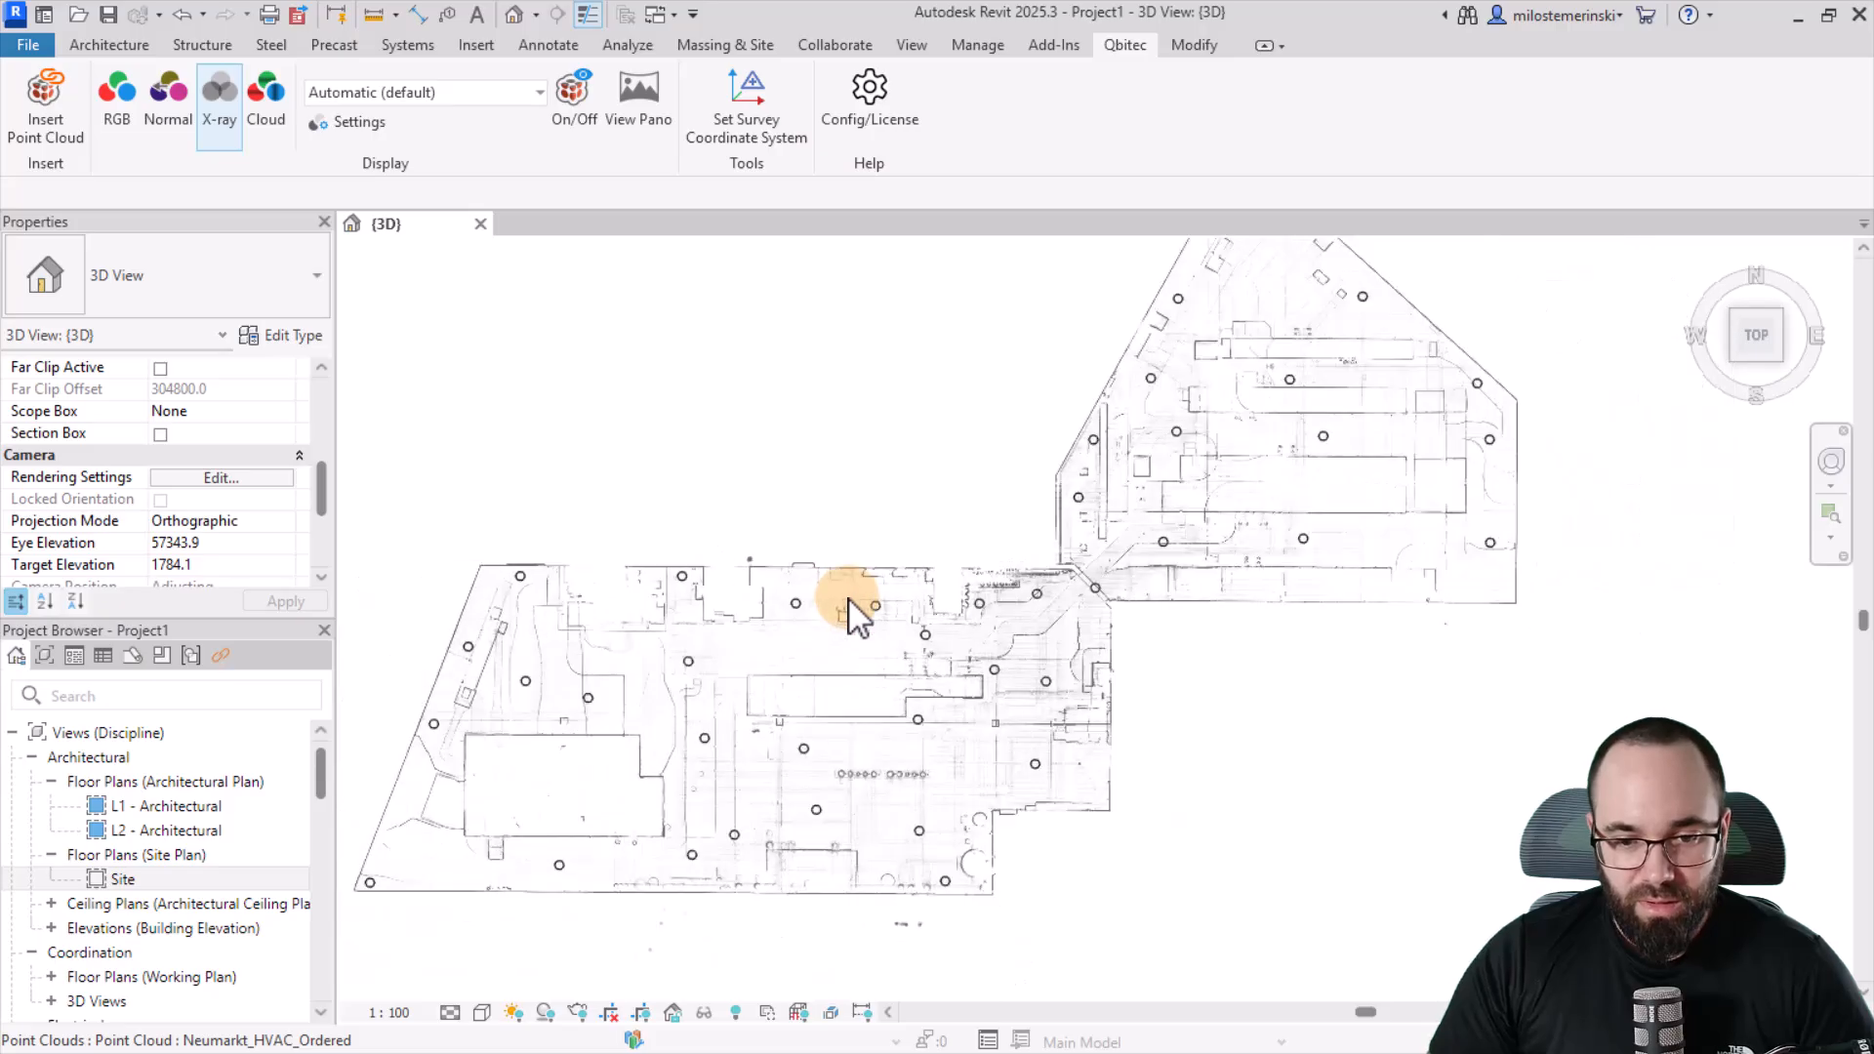
scroll(849, 603, "up", 1)
scroll(862, 684, "up", 1)
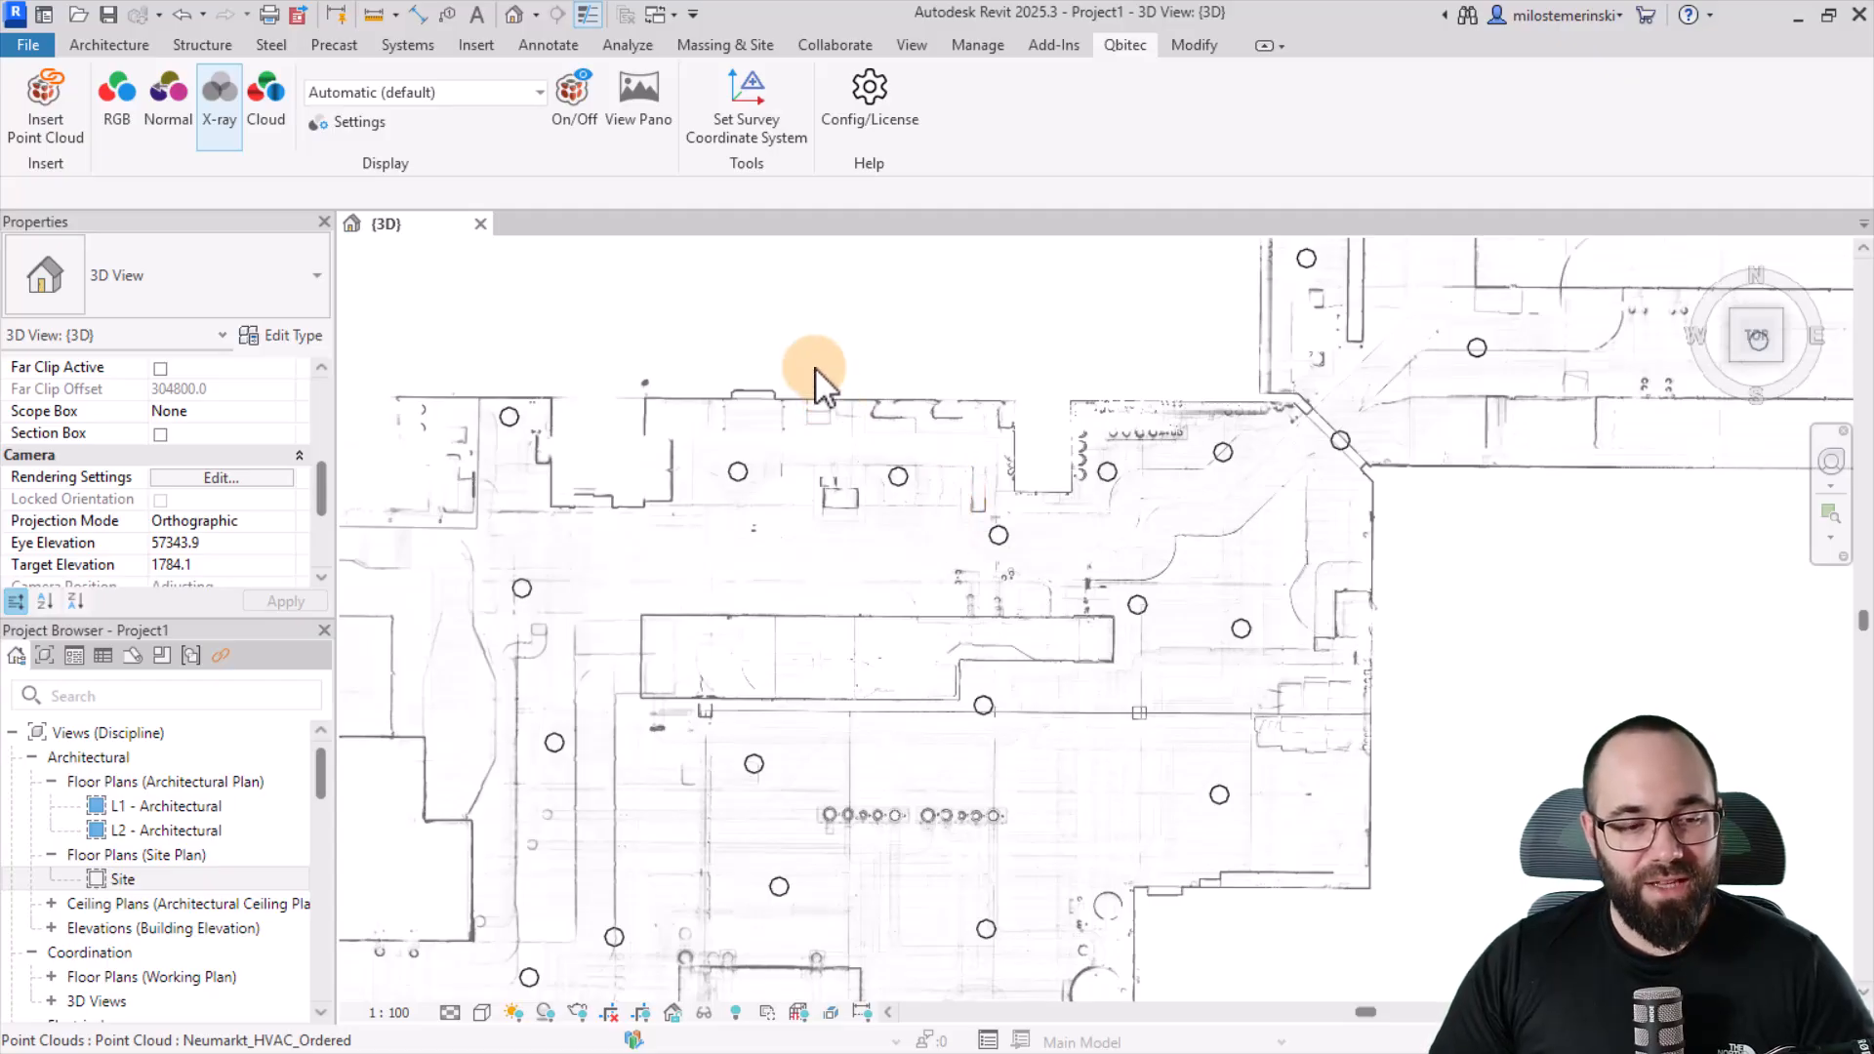
- Open the South - Architectural building elevation
scroll(155, 834, "down", 2)
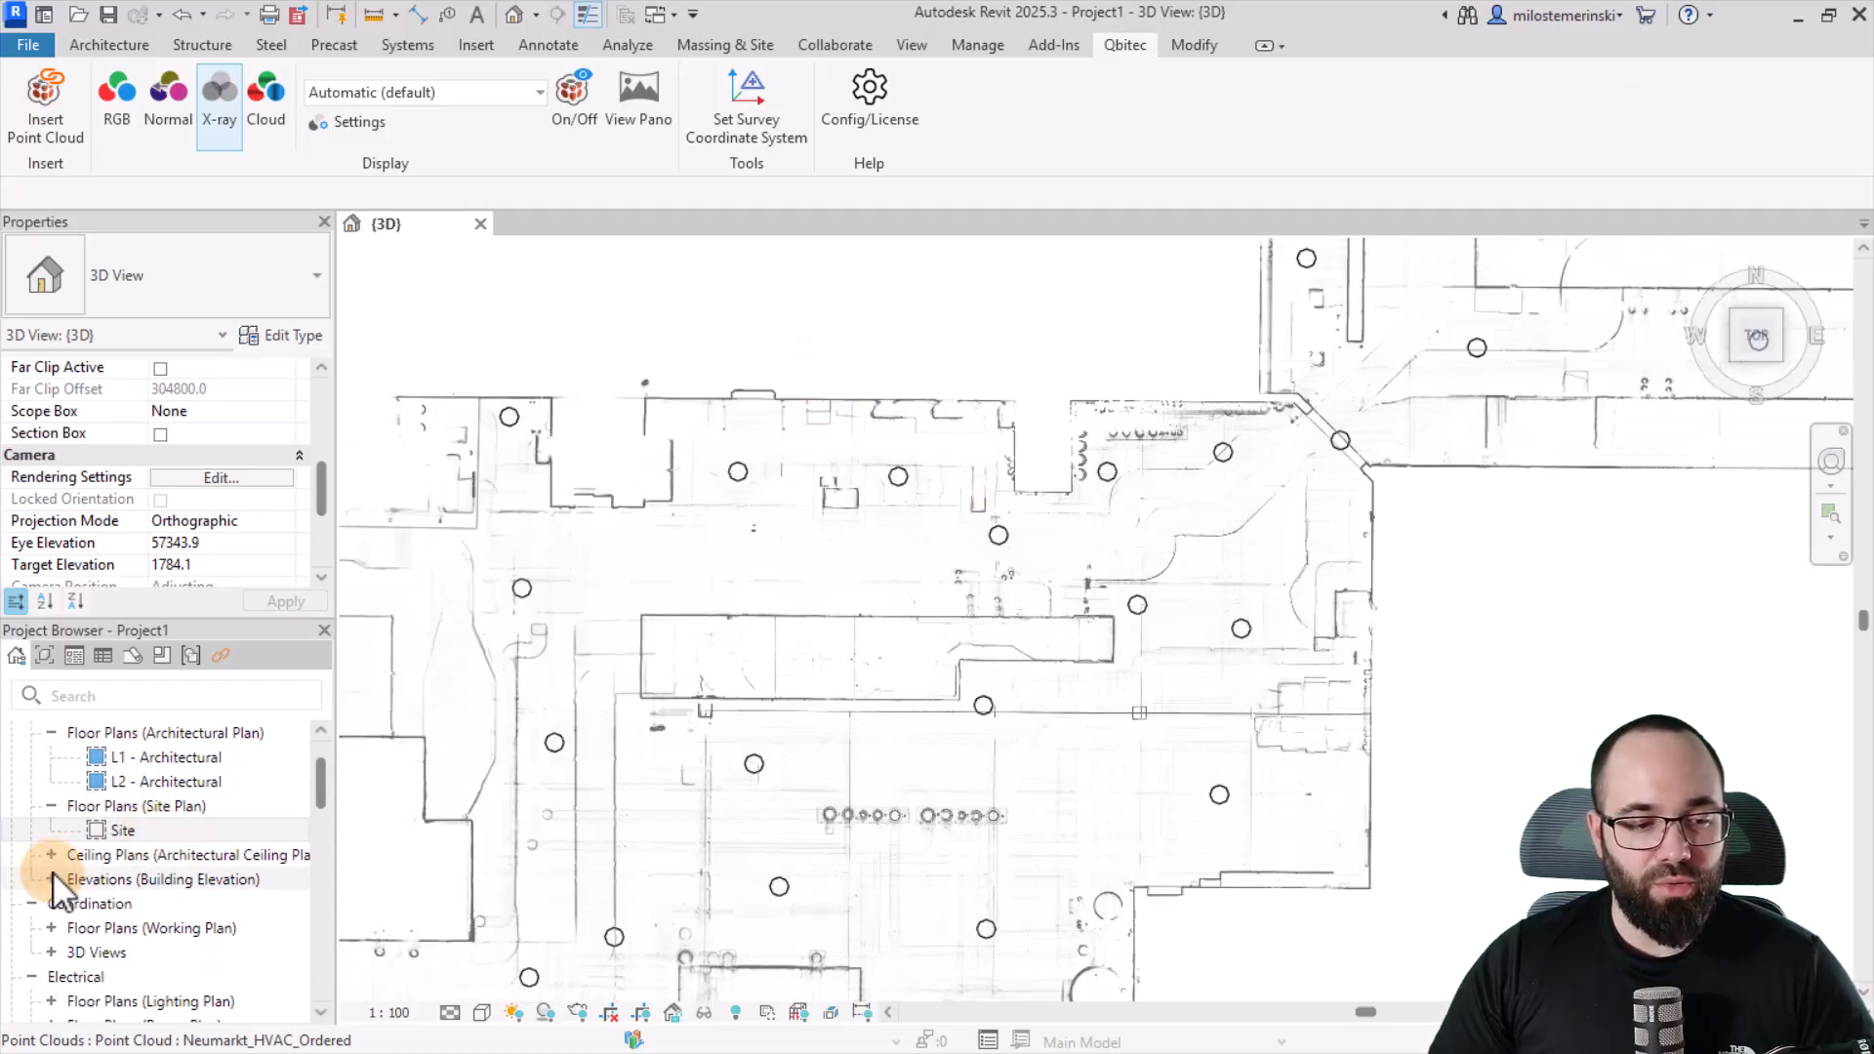
left_click(51, 879)
scroll(195, 876, "down", 1)
double_click(147, 927)
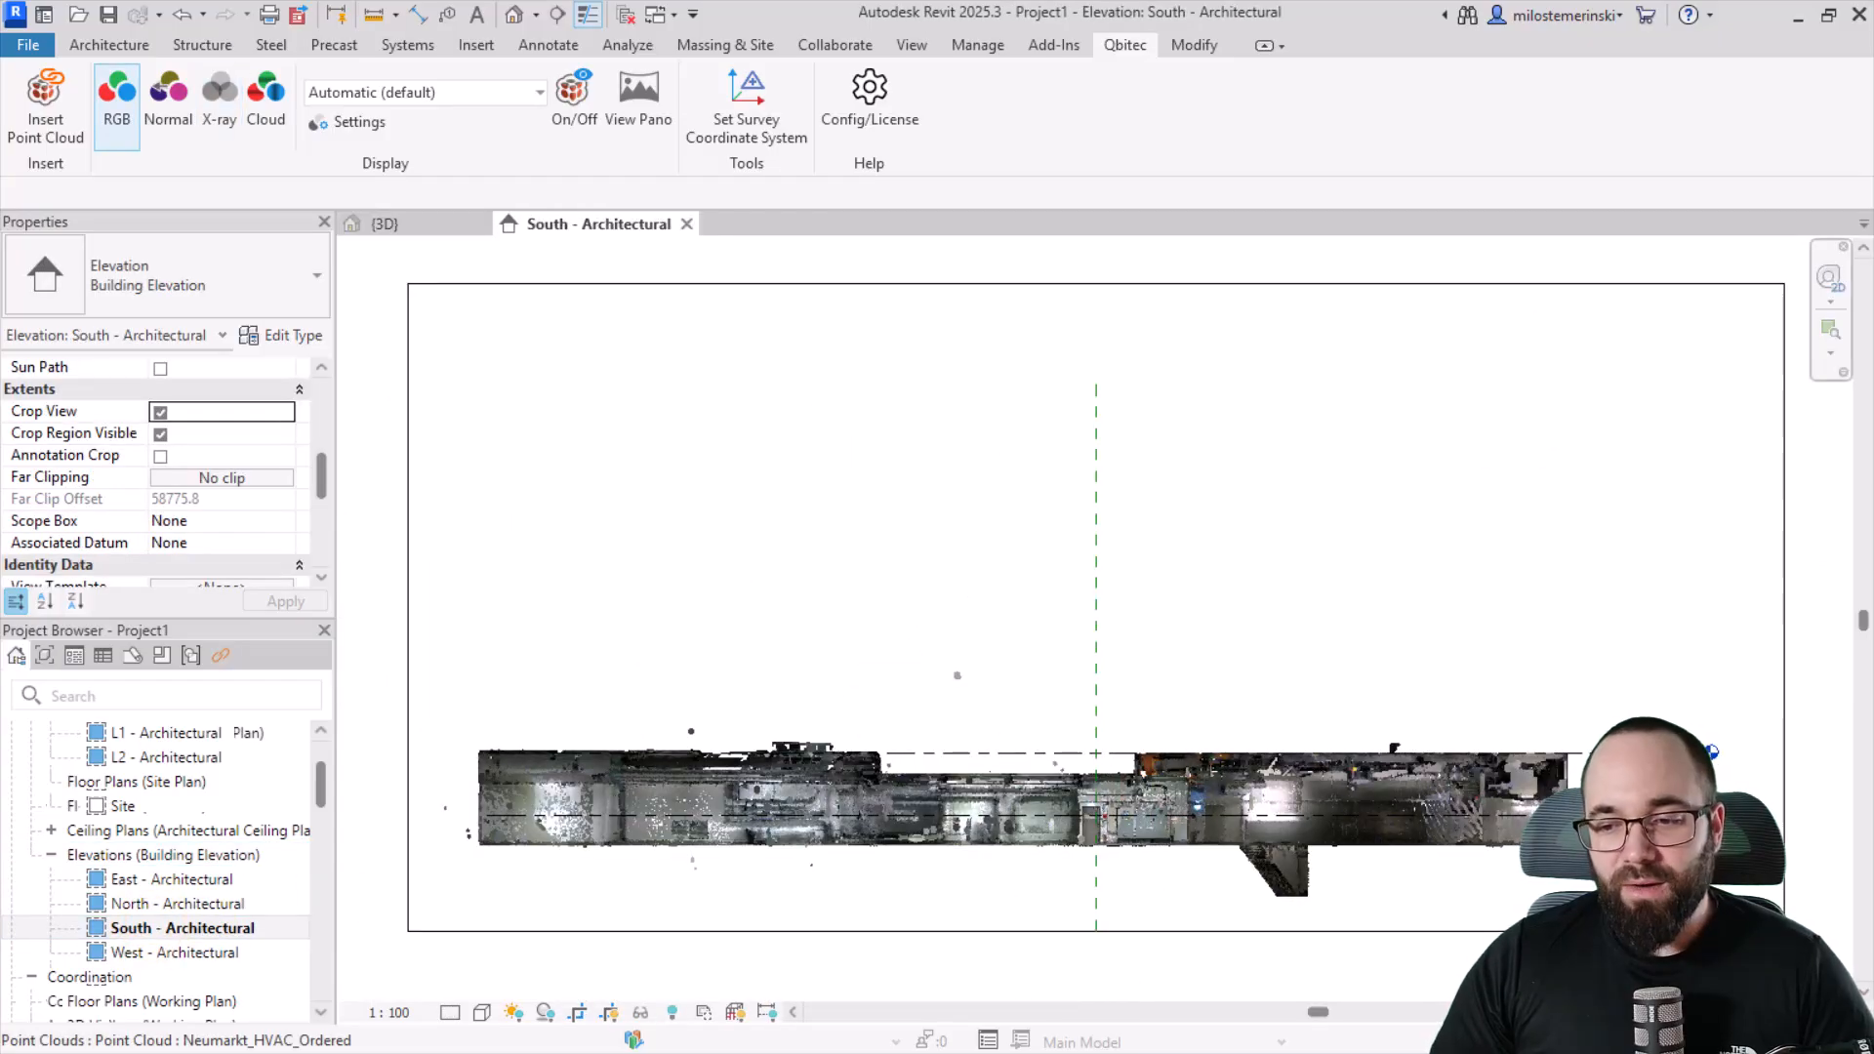
- Move level L1 down to -1500 at the base of the scanned building and level L2 down to 2400
middle_click_drag(1593, 862, 1447, 828)
scroll(1189, 729, "up", 5)
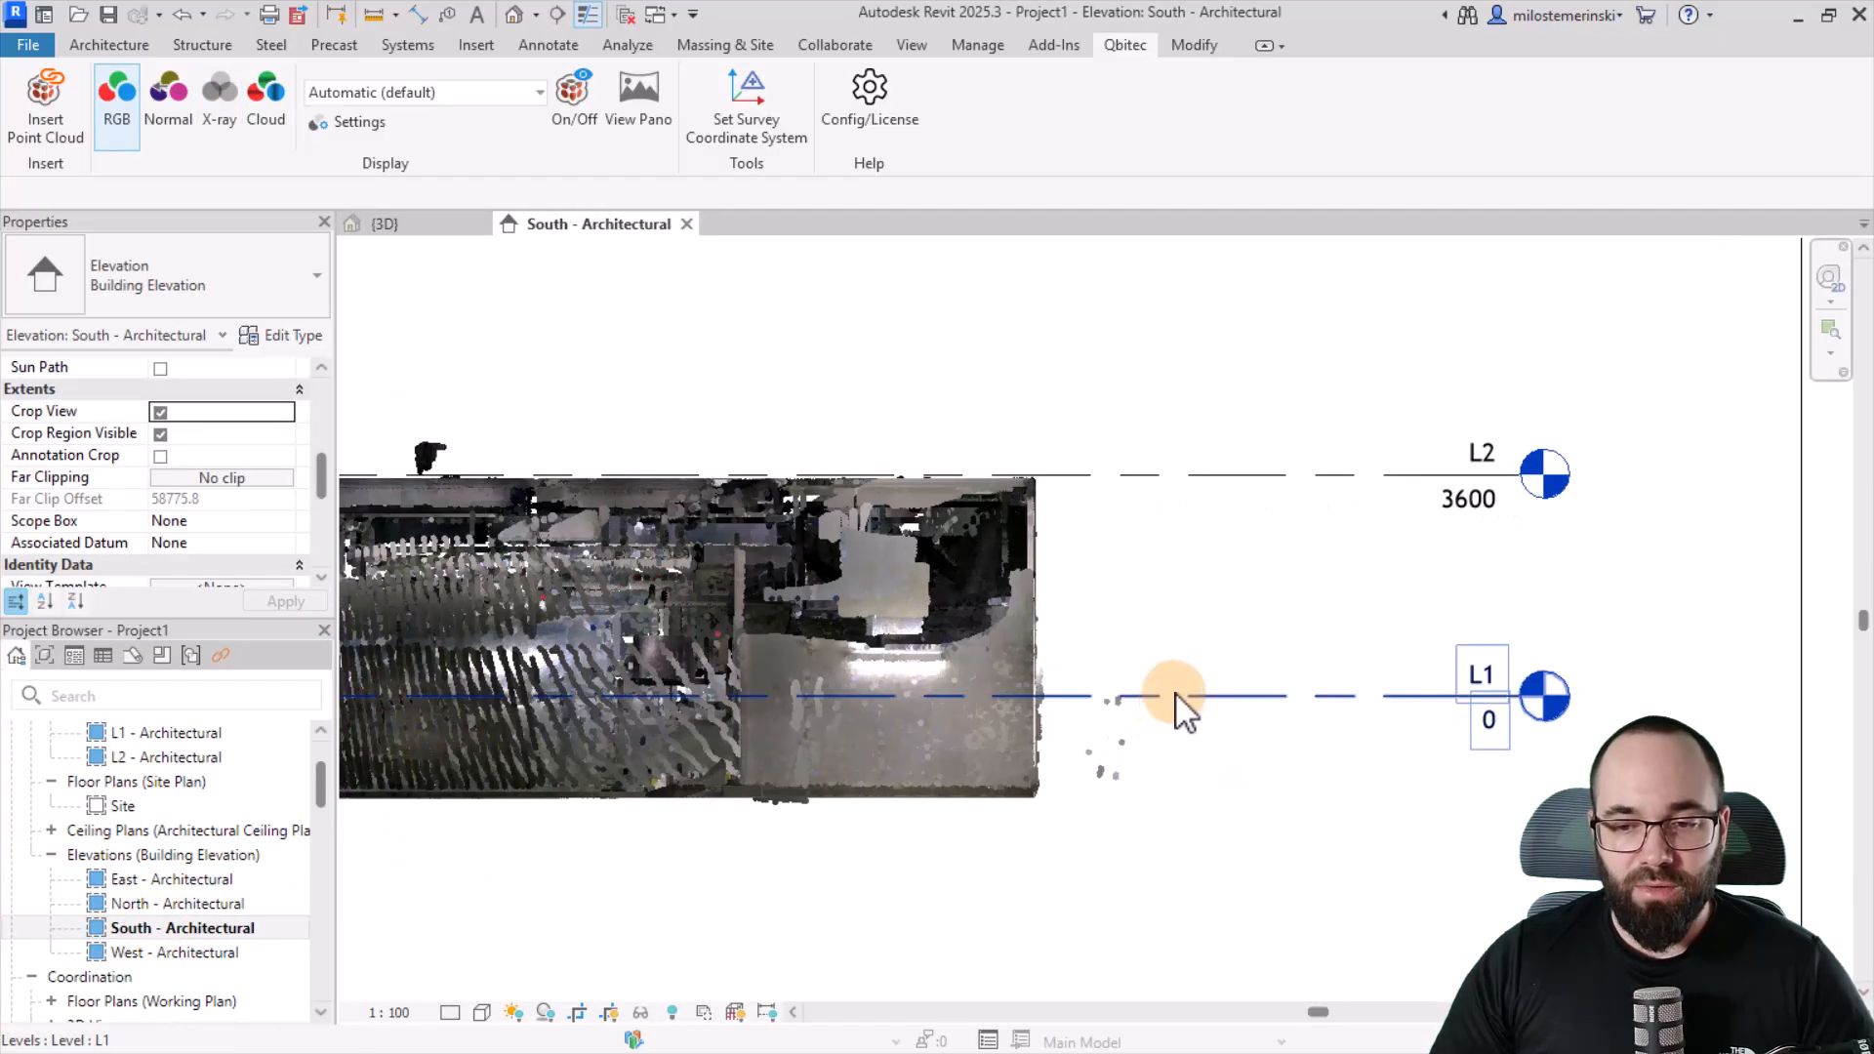
left_click_drag(1174, 695, 1180, 786)
scroll(1284, 556, "down", 3)
middle_click_drag(1285, 557, 1766, 594)
left_click_drag(1578, 512, 1579, 550)
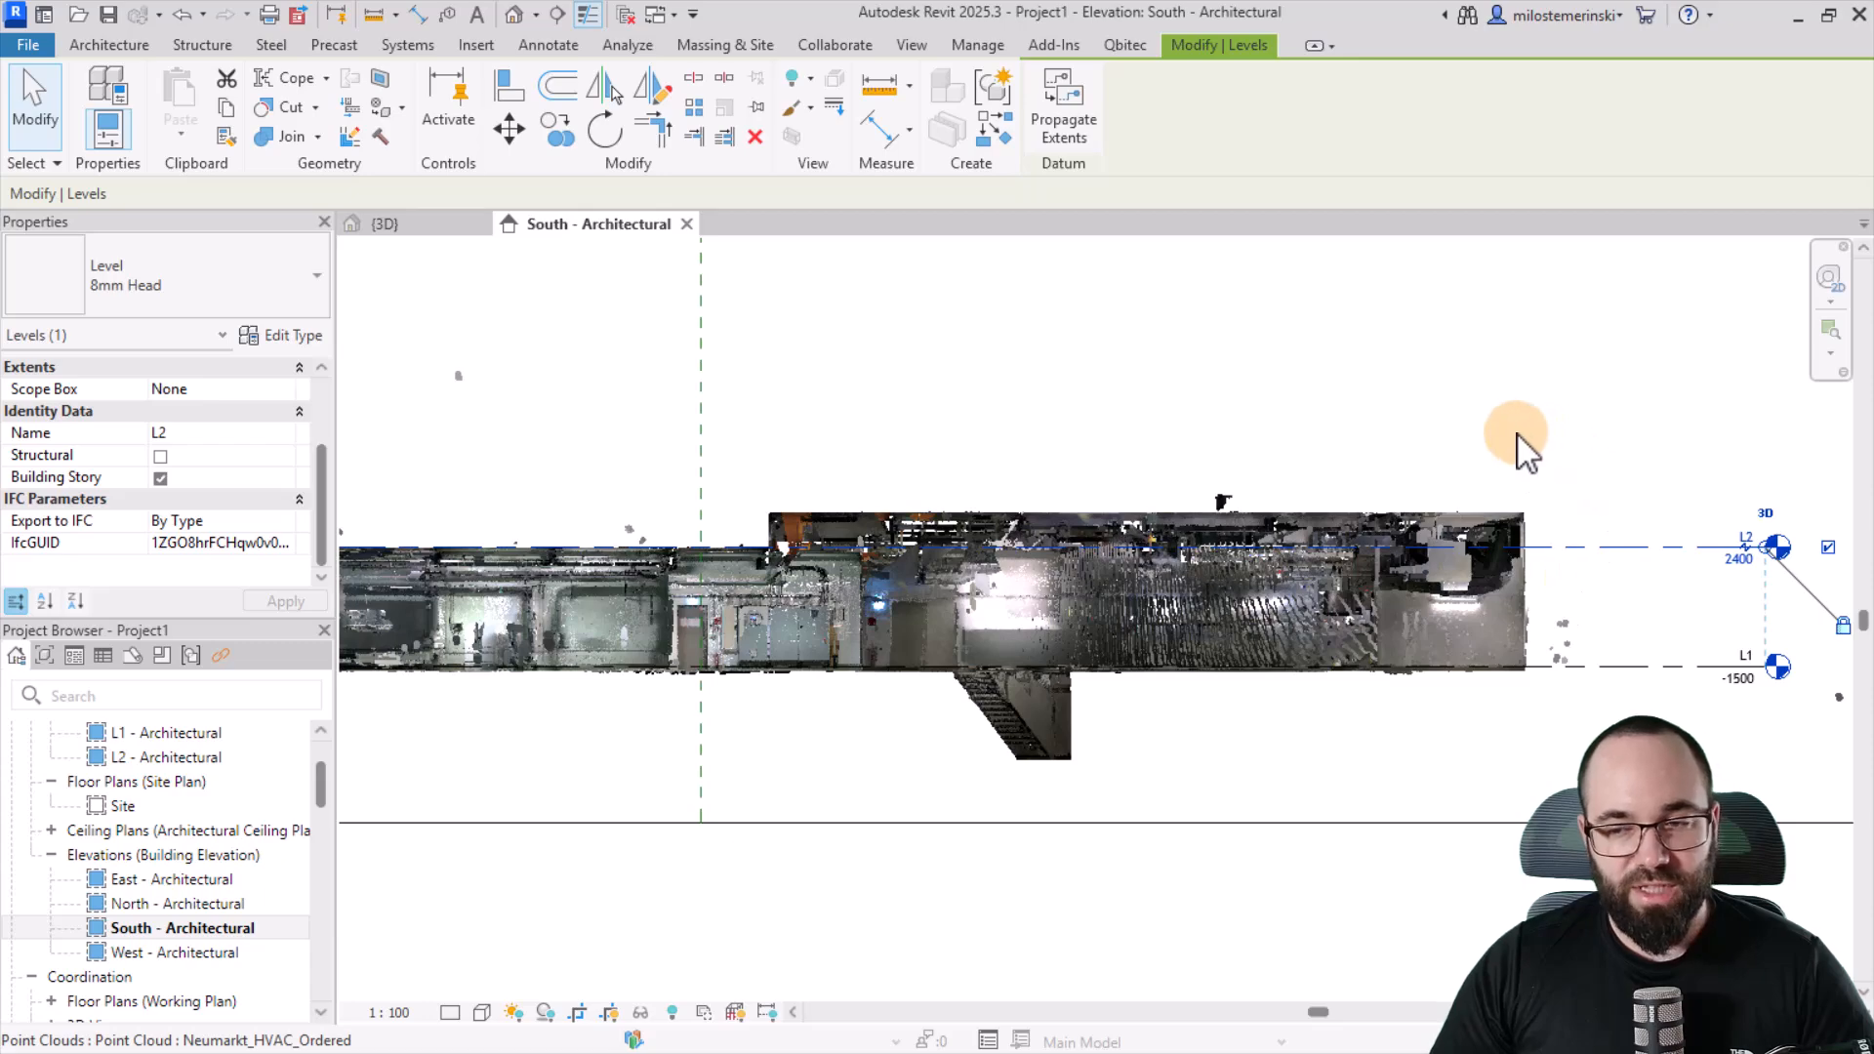
left_click(578, 357)
- Return to the 3D view and set the point cloud's X-ray contrast to 26
left_click(412, 227)
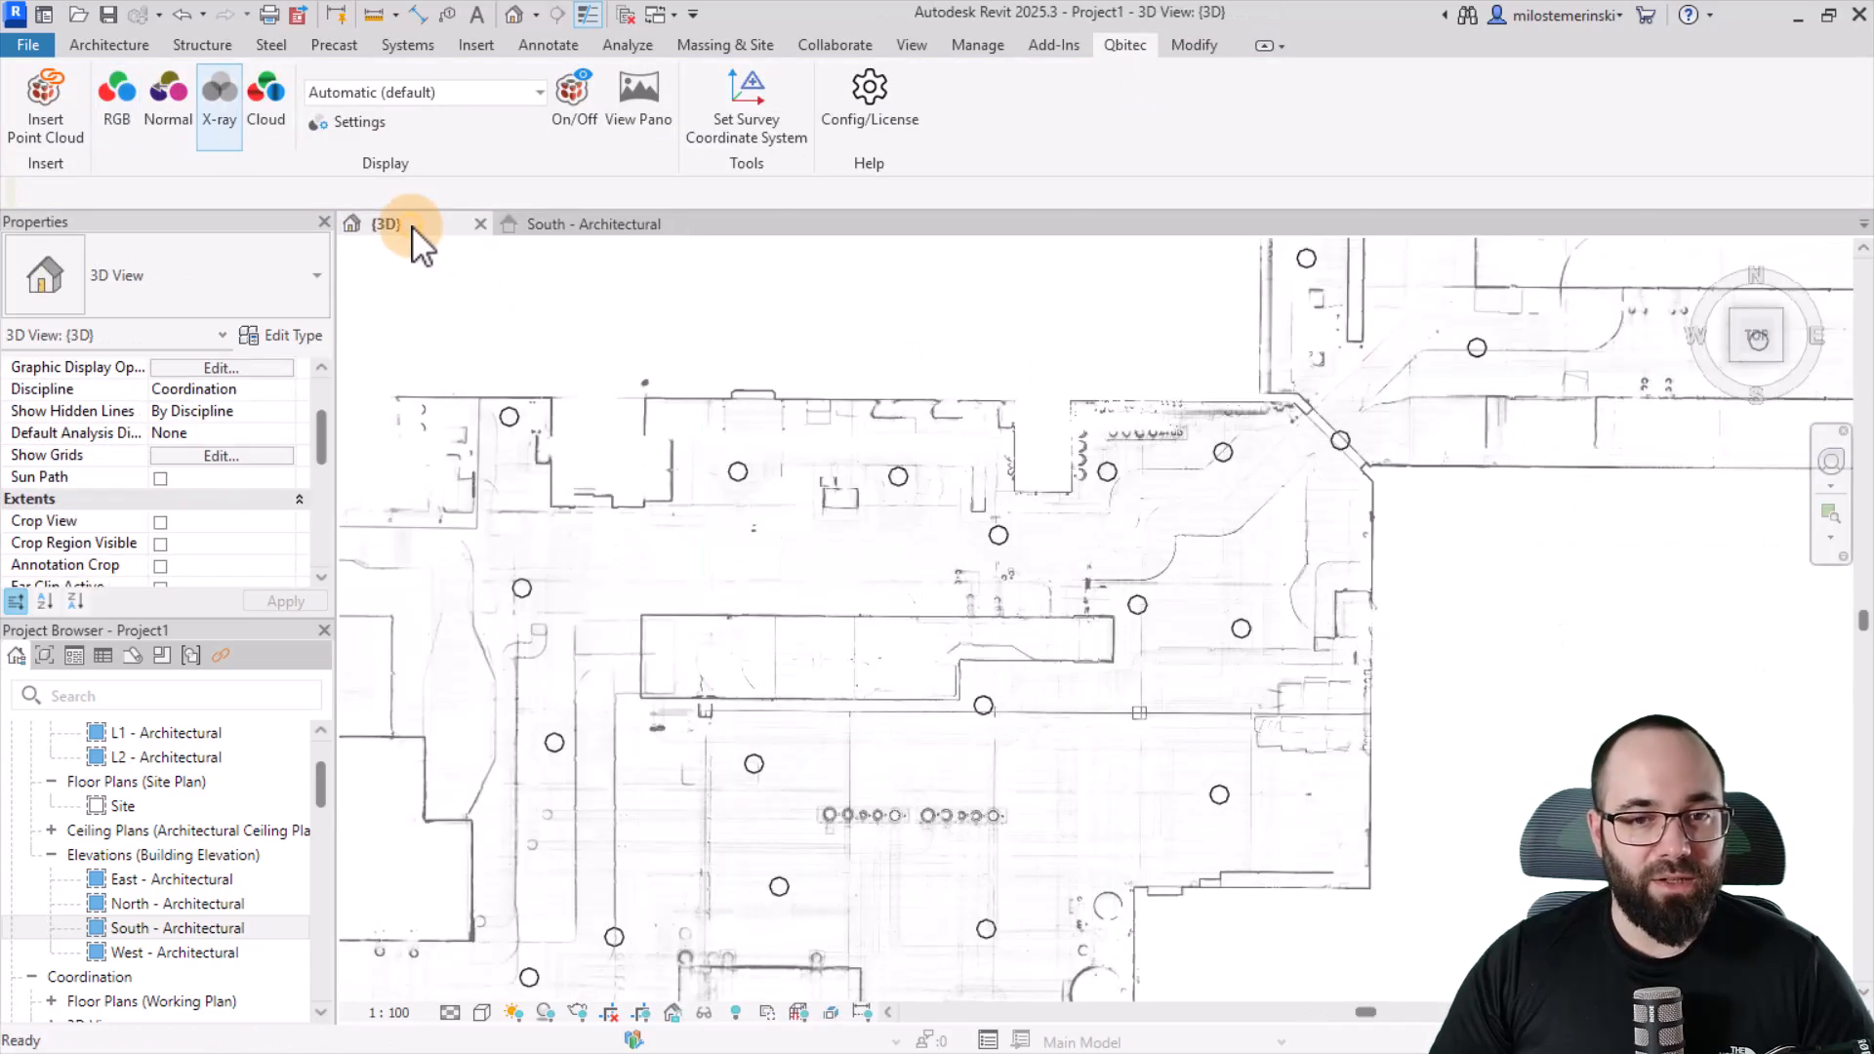
scroll(684, 459, "down", 3)
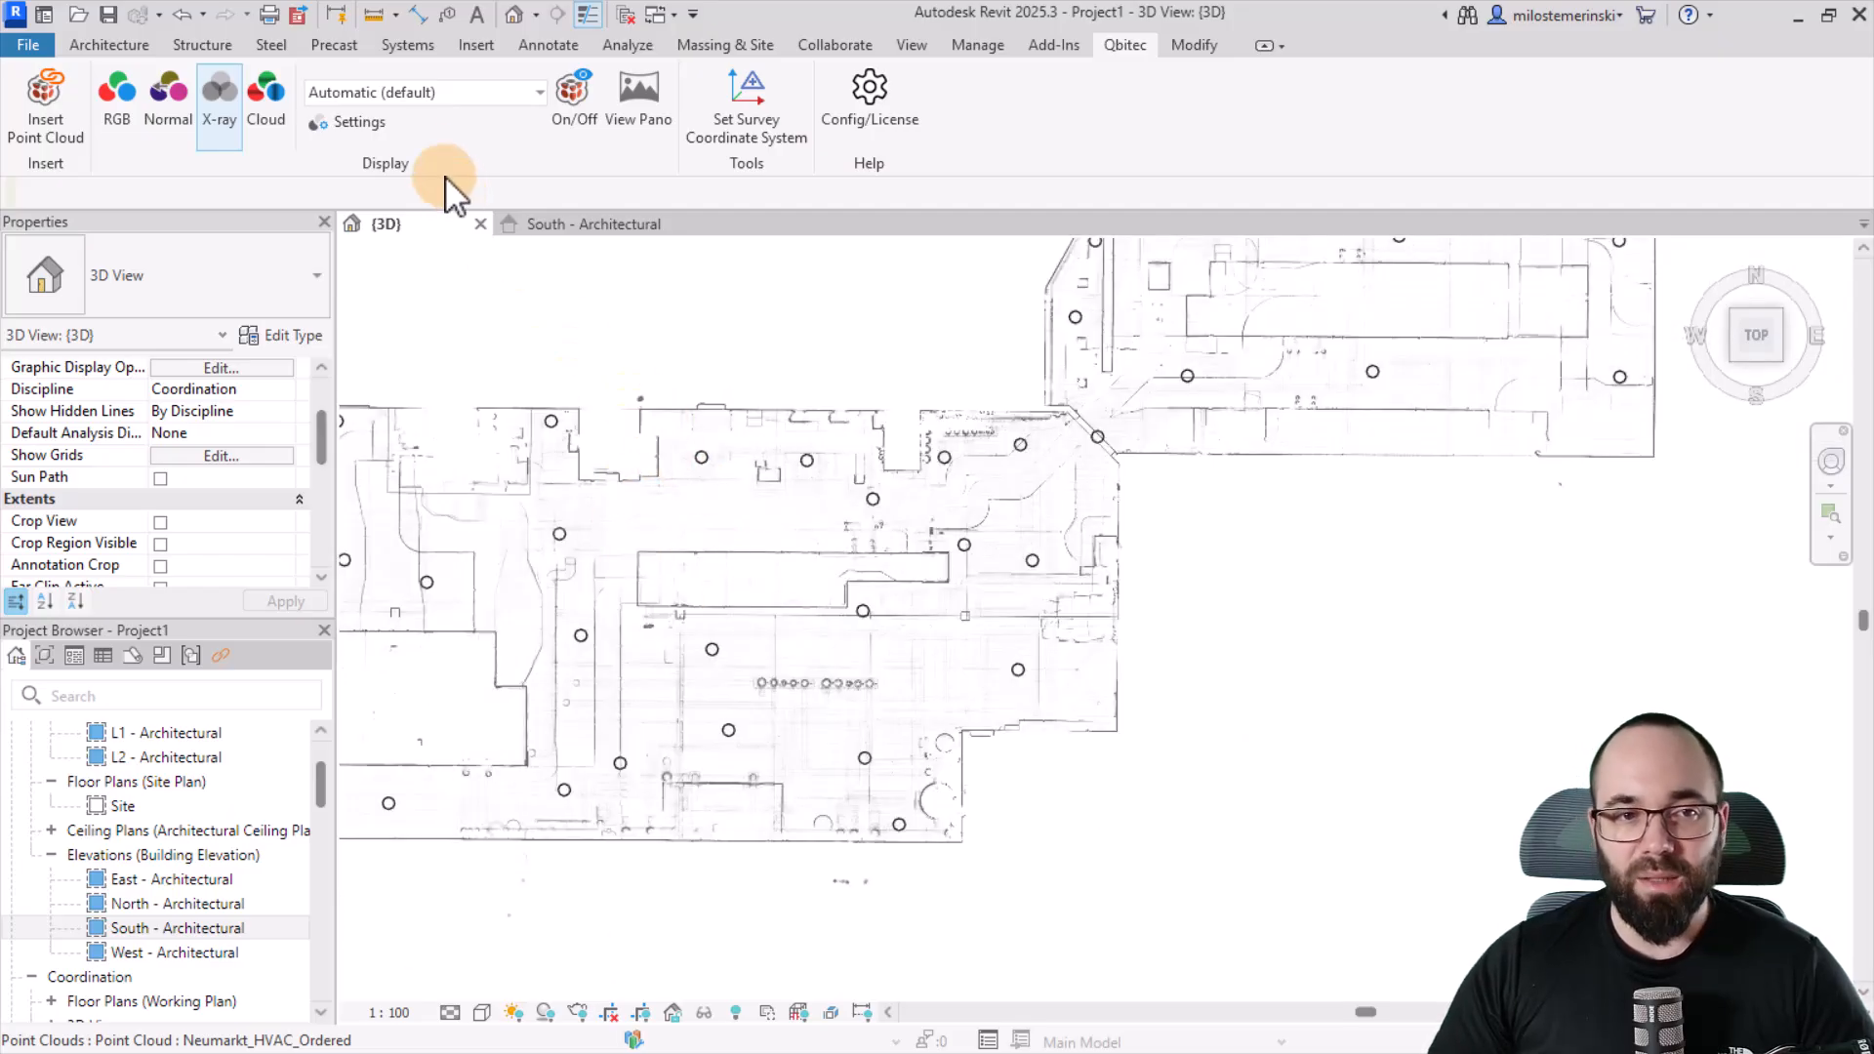
left_click(359, 124)
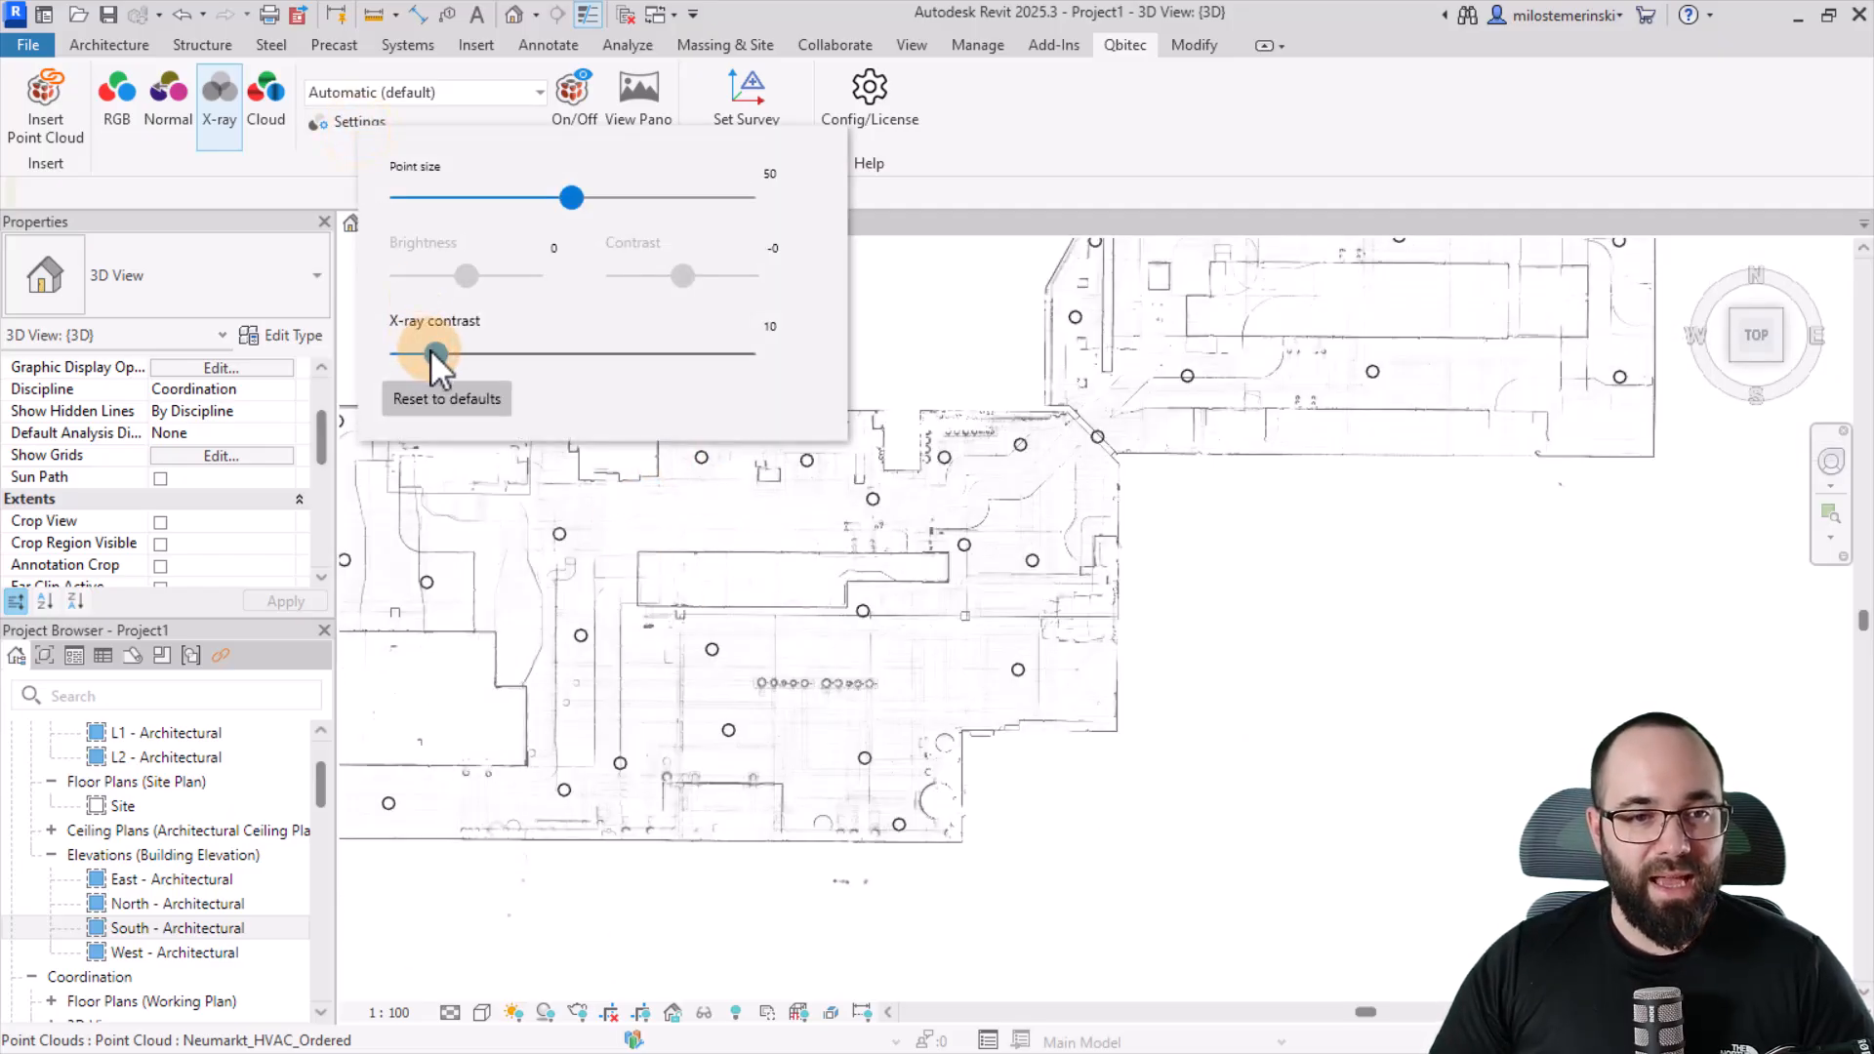
left_click_drag(435, 354, 496, 353)
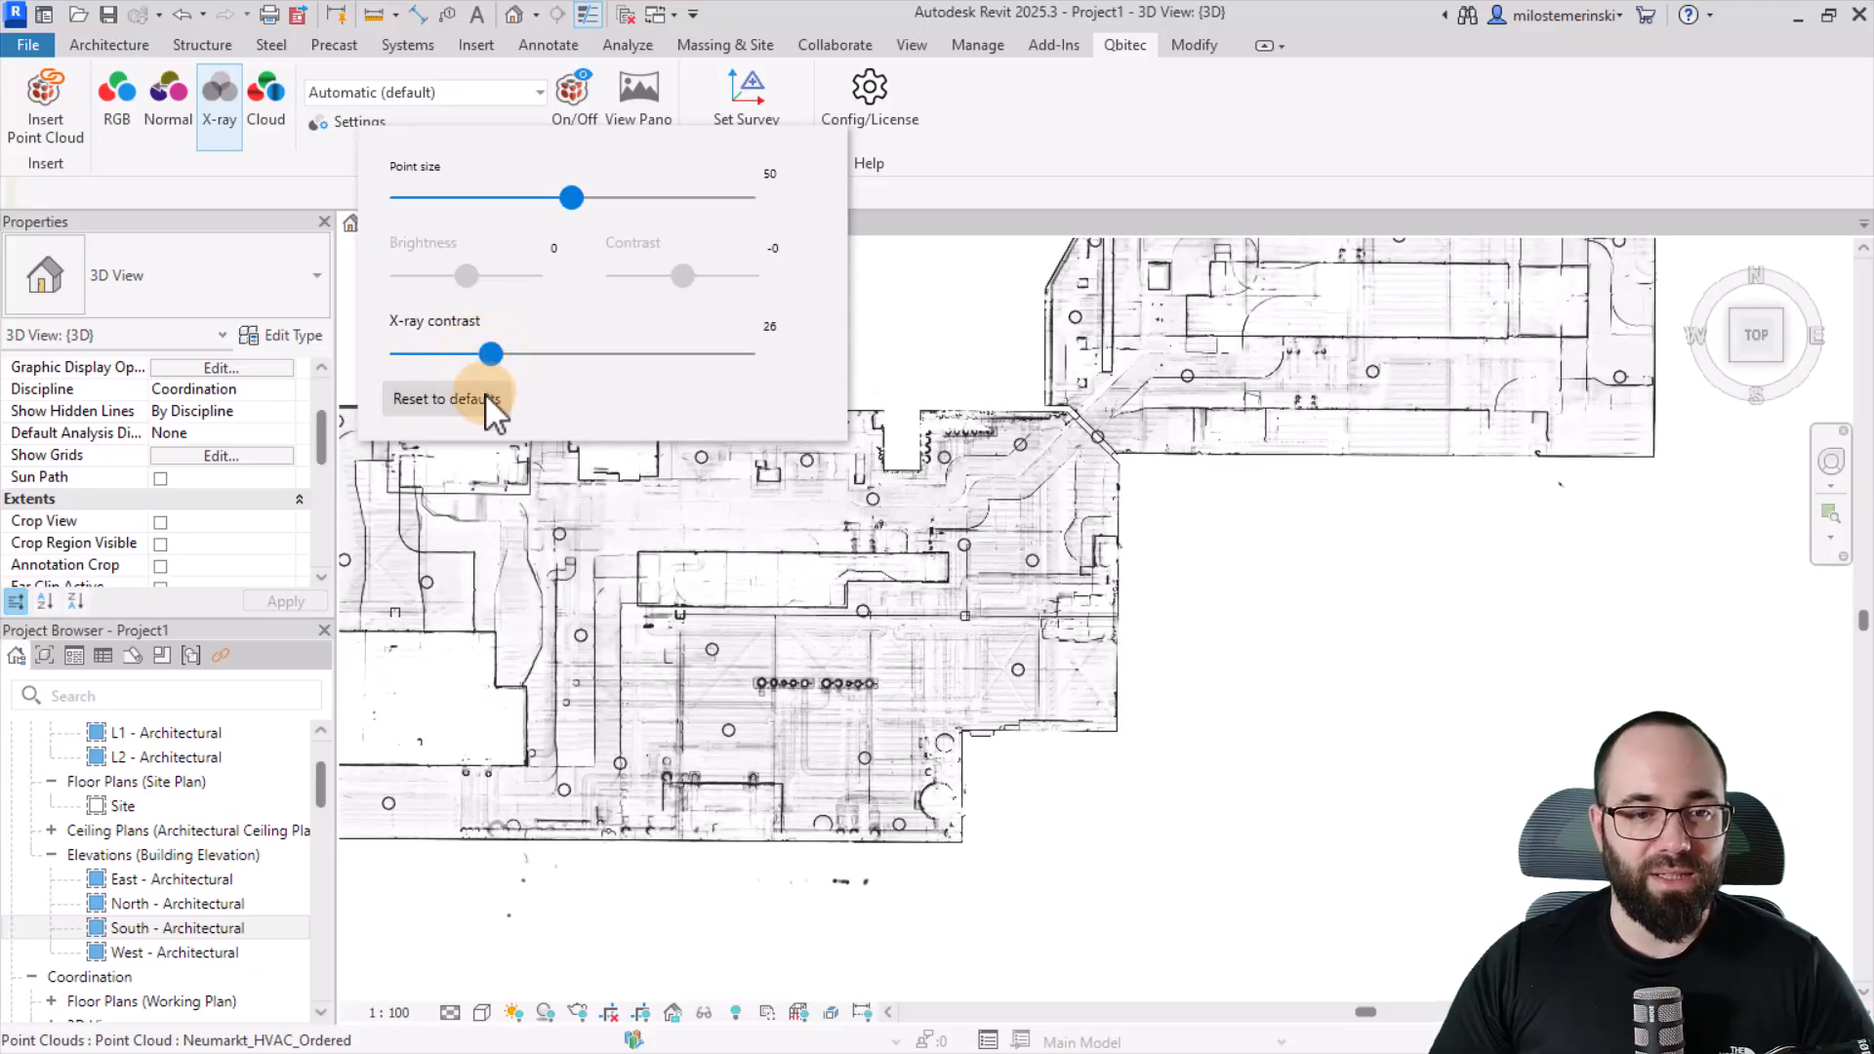
left_click(924, 320)
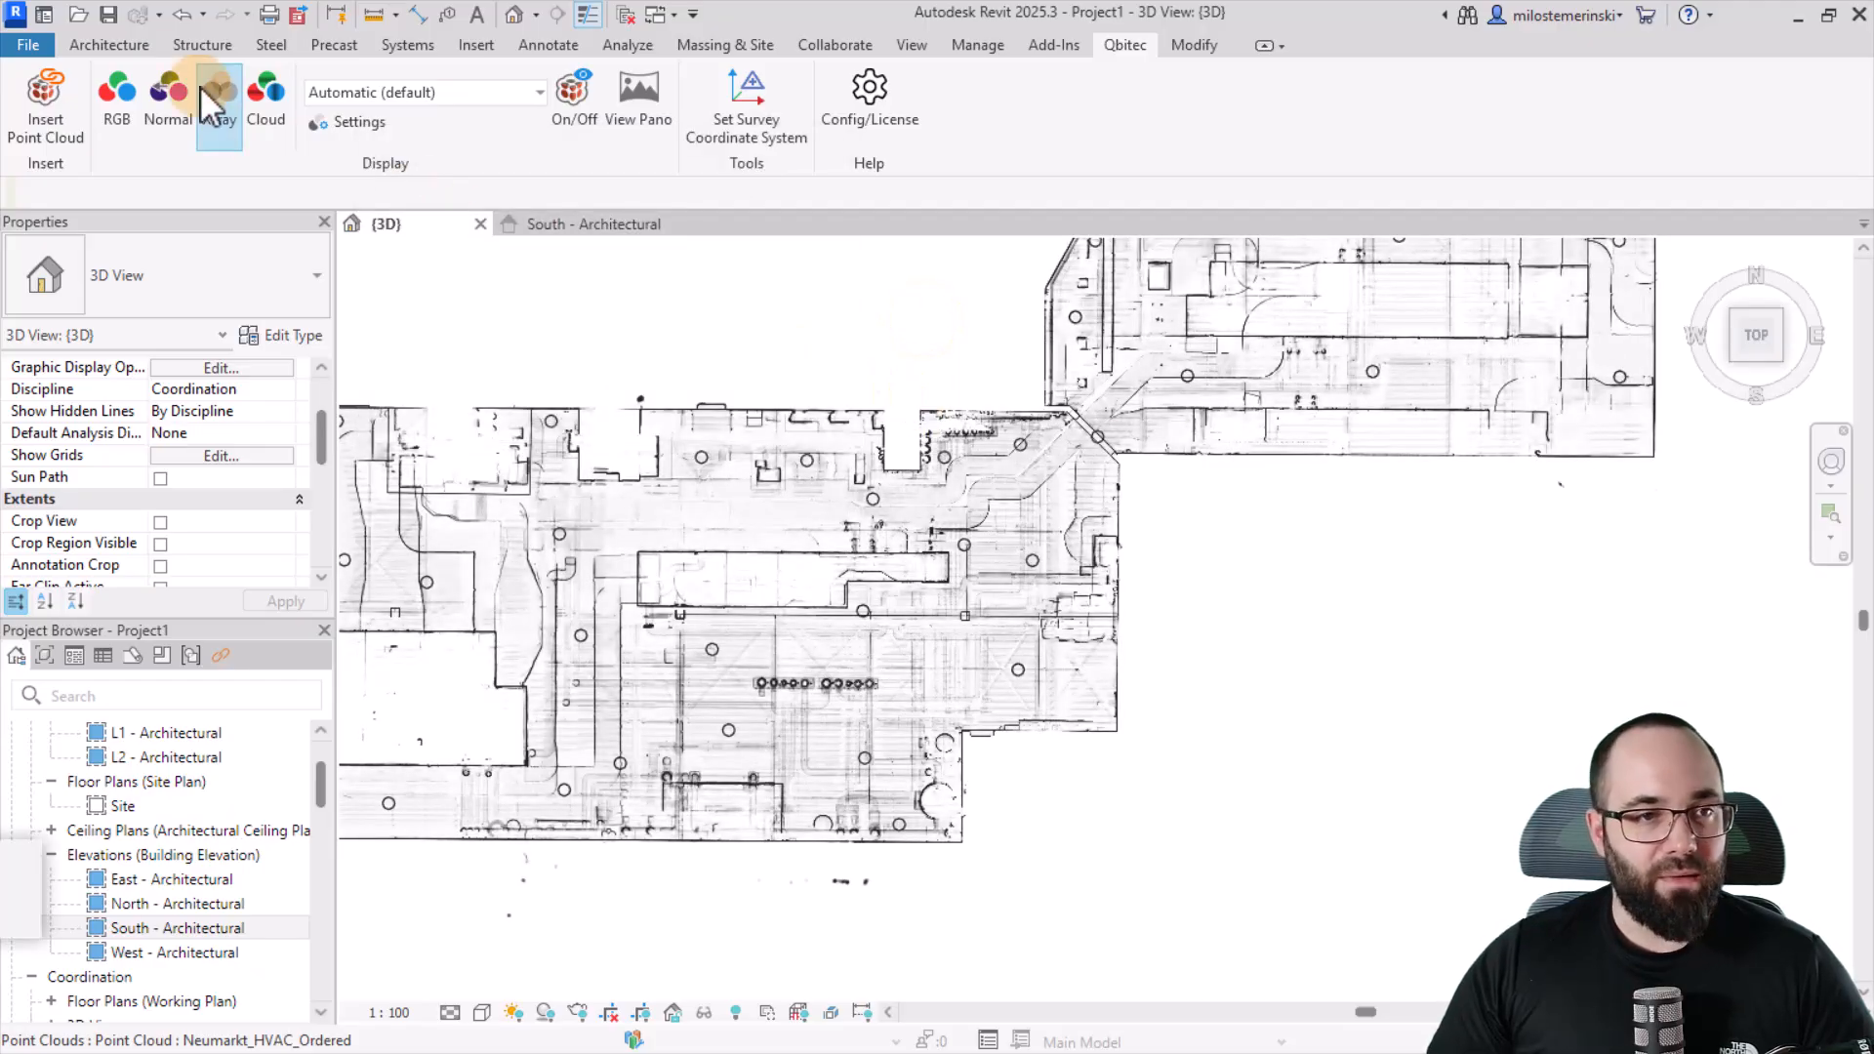
- Start a Generic - 300mm basic wall with its height up to level L2 and its location line on Finish Face: Exterior
left_click(117, 45)
left_click(101, 103)
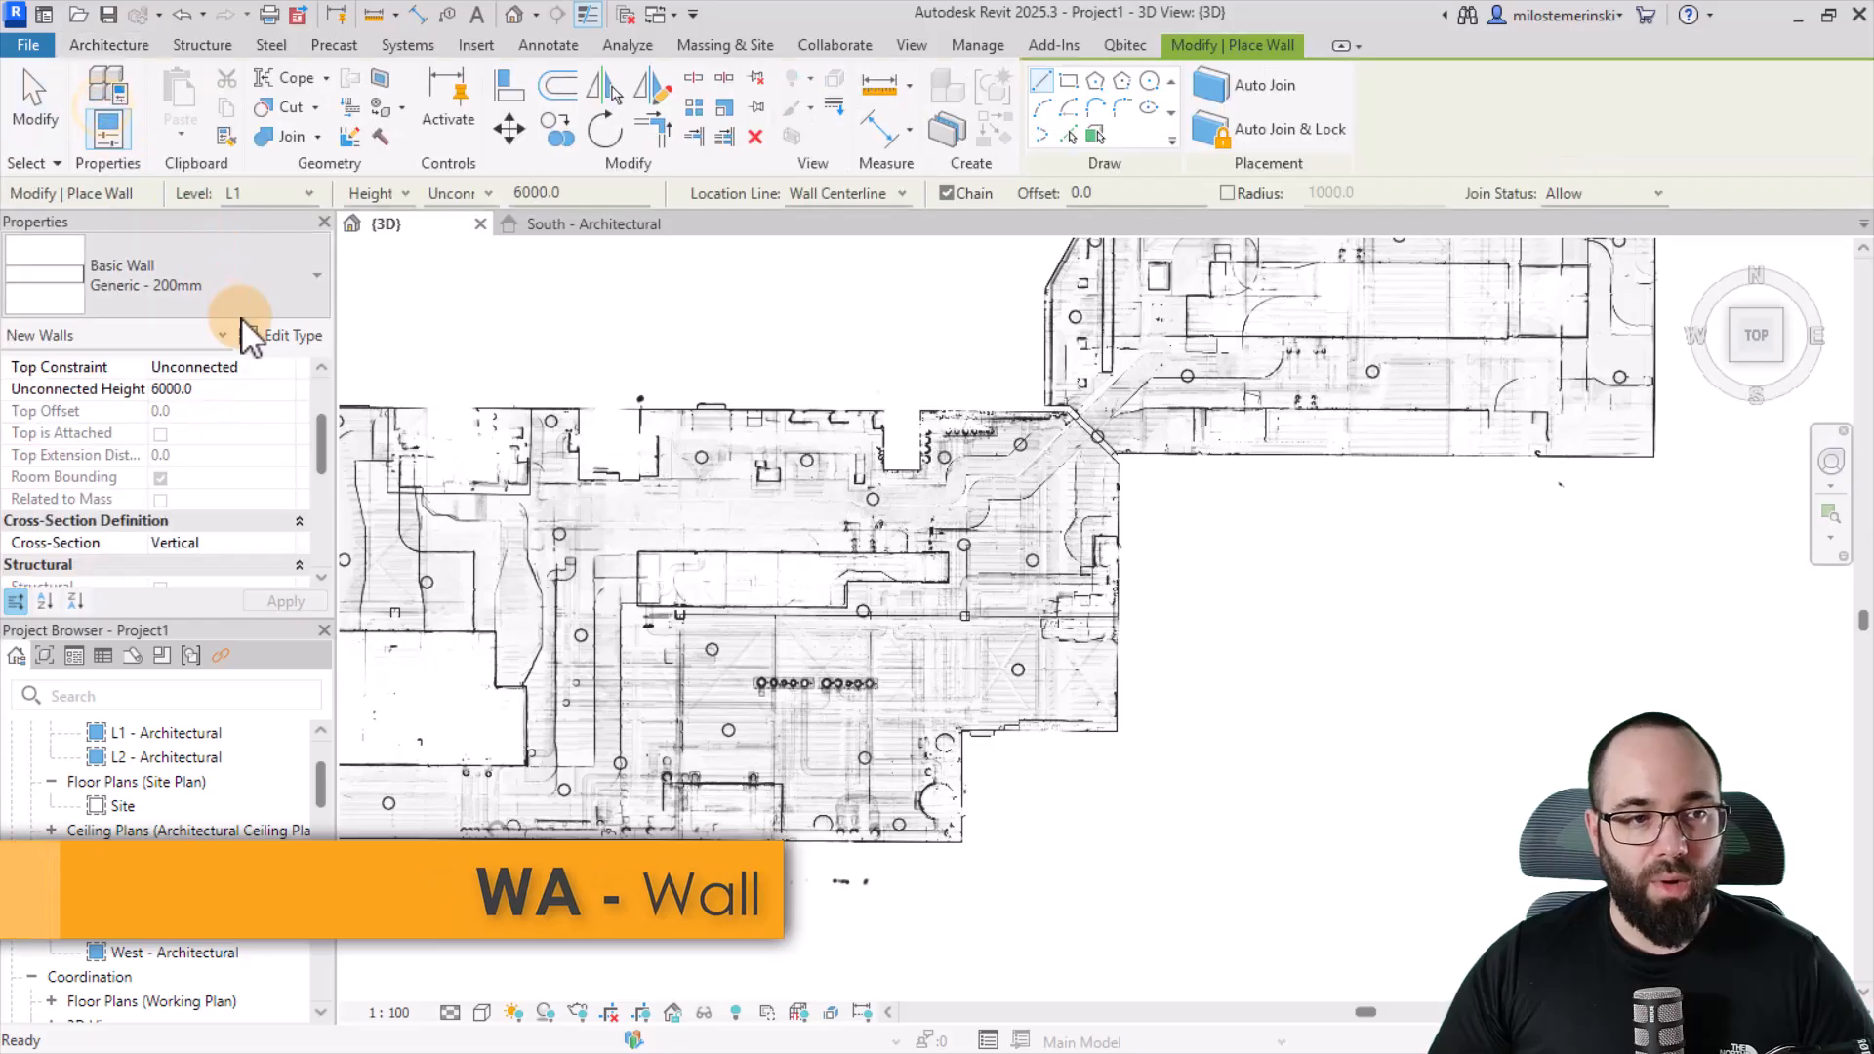
left_click(209, 302)
left_click(174, 520)
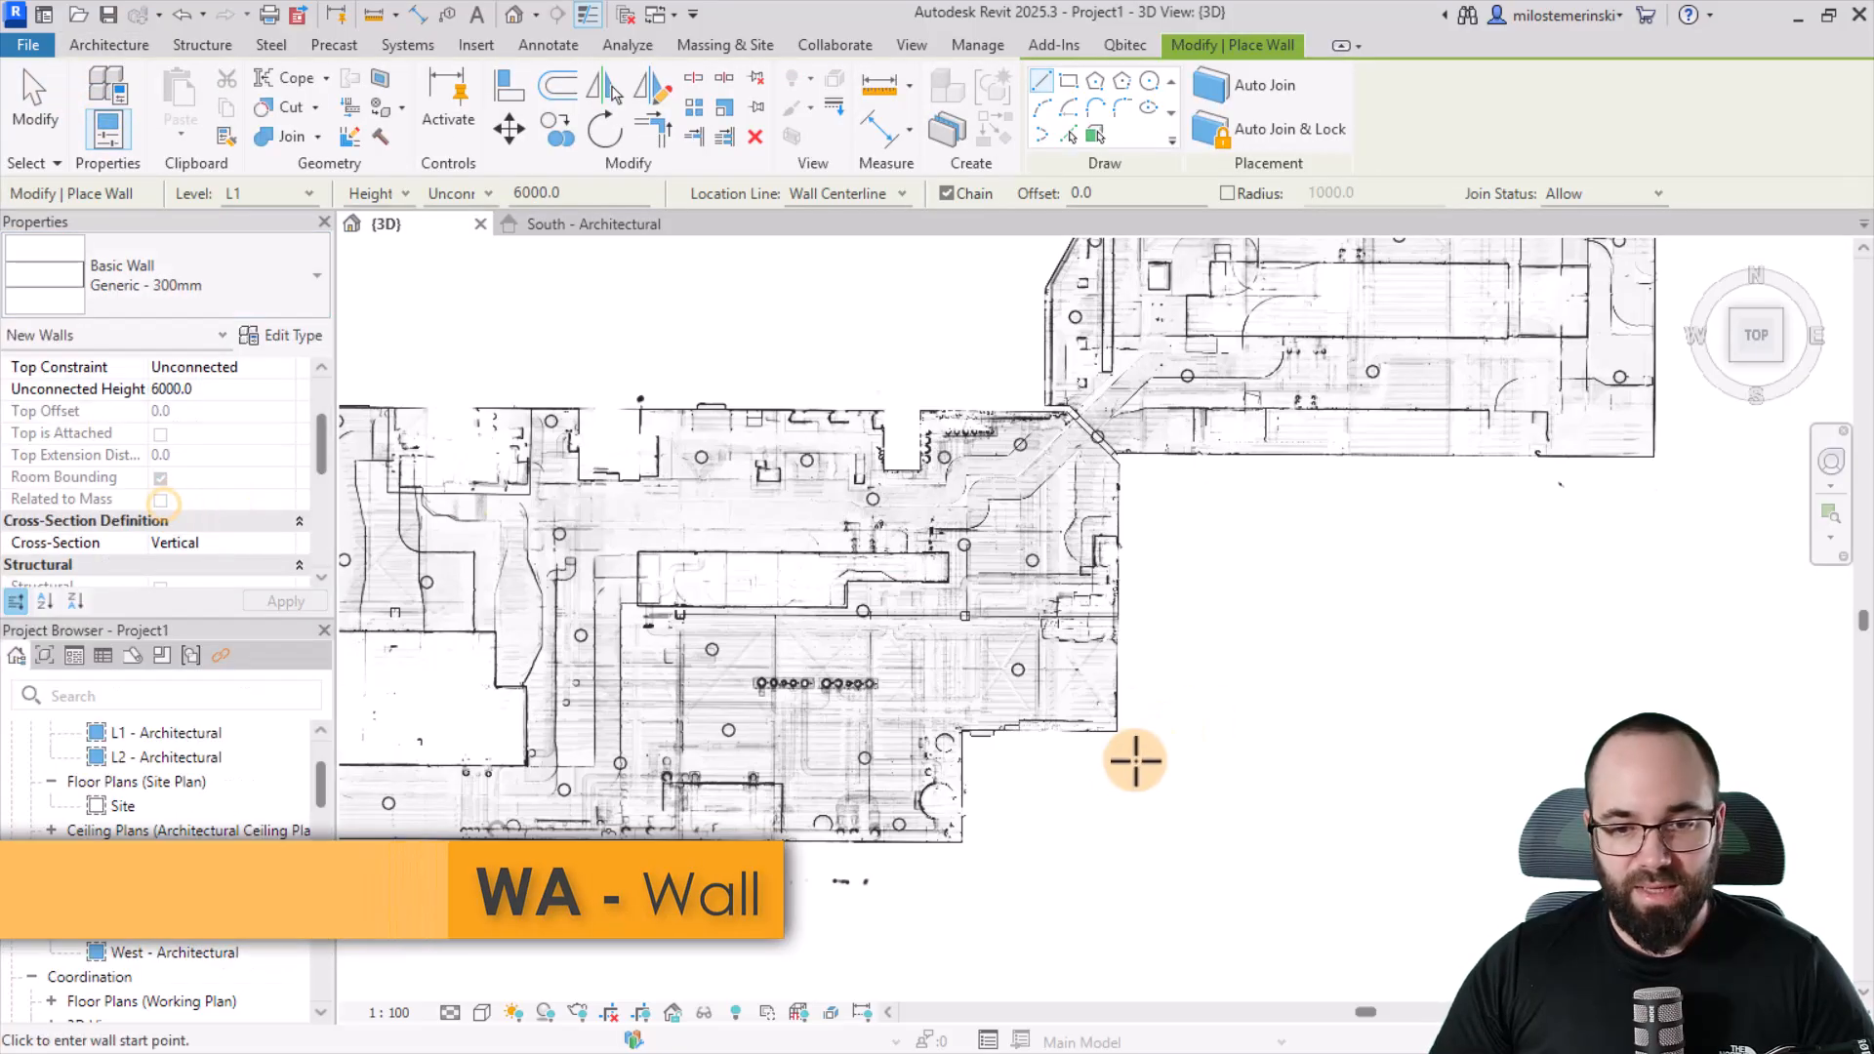
scroll(1018, 767, "up", 5)
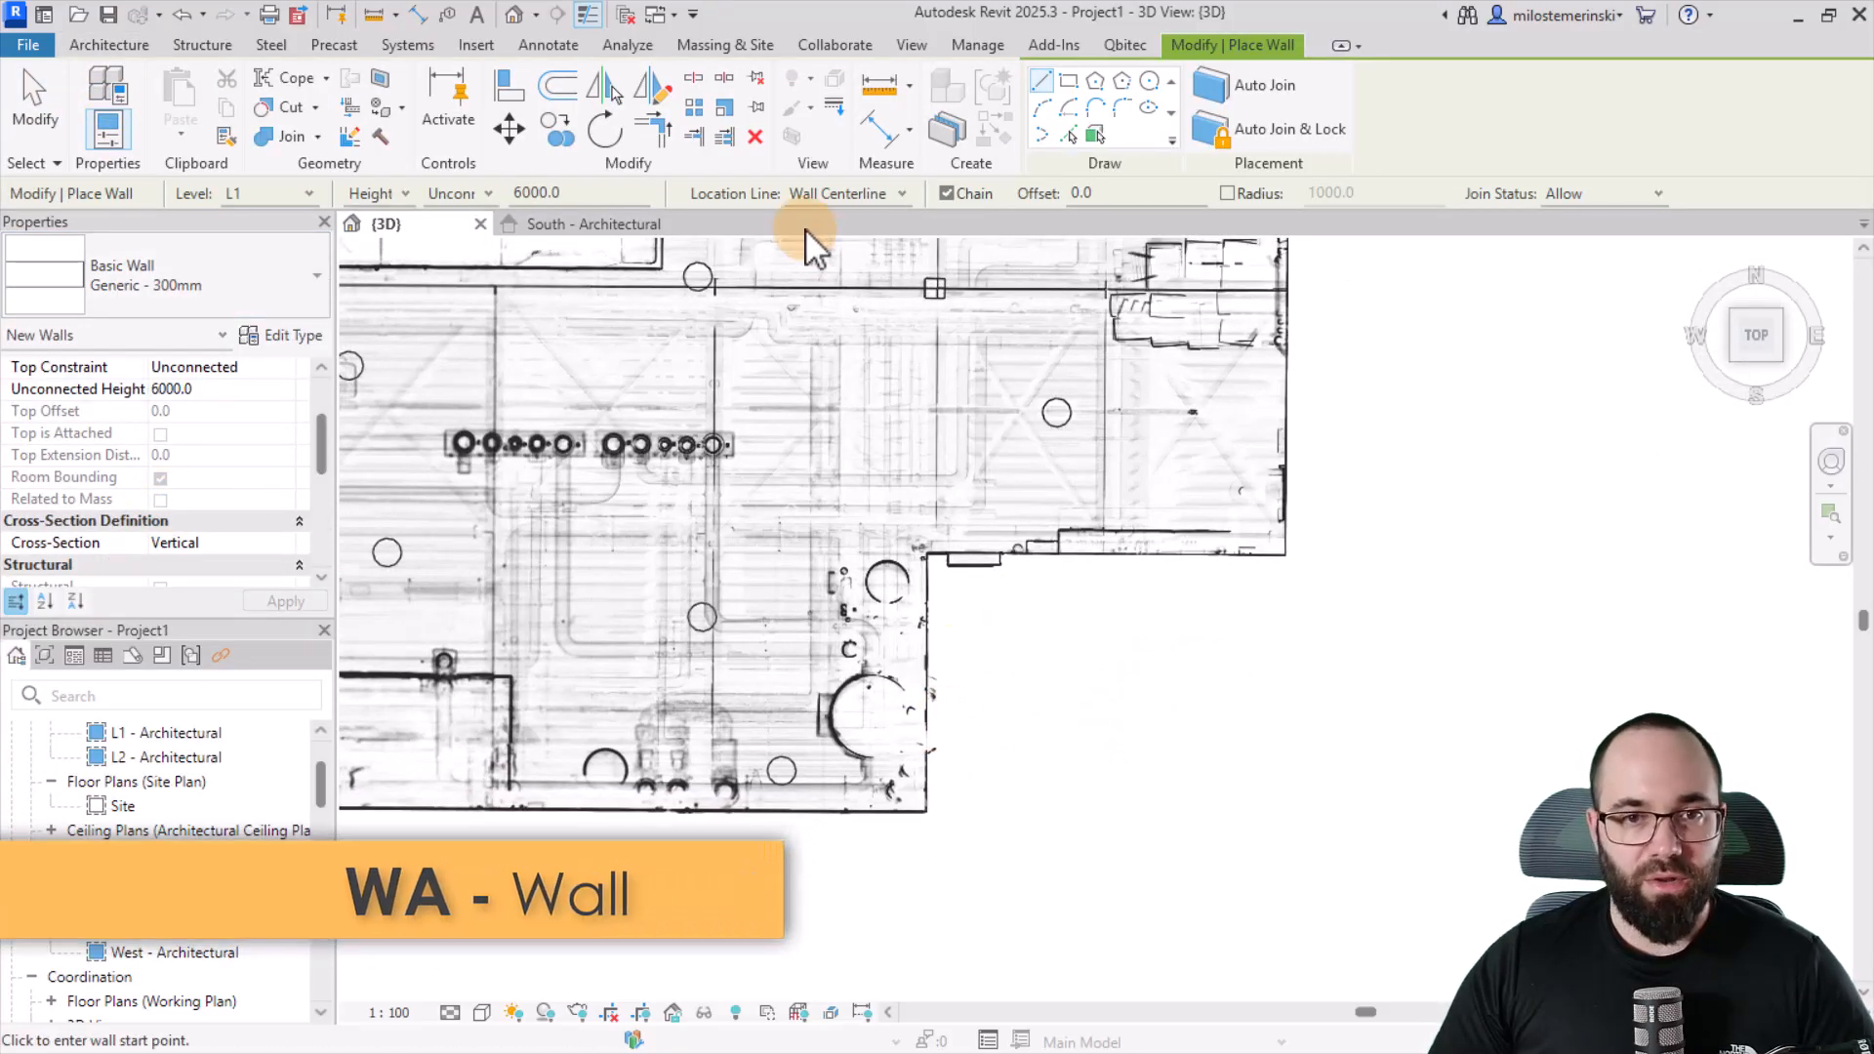
left_click(476, 194)
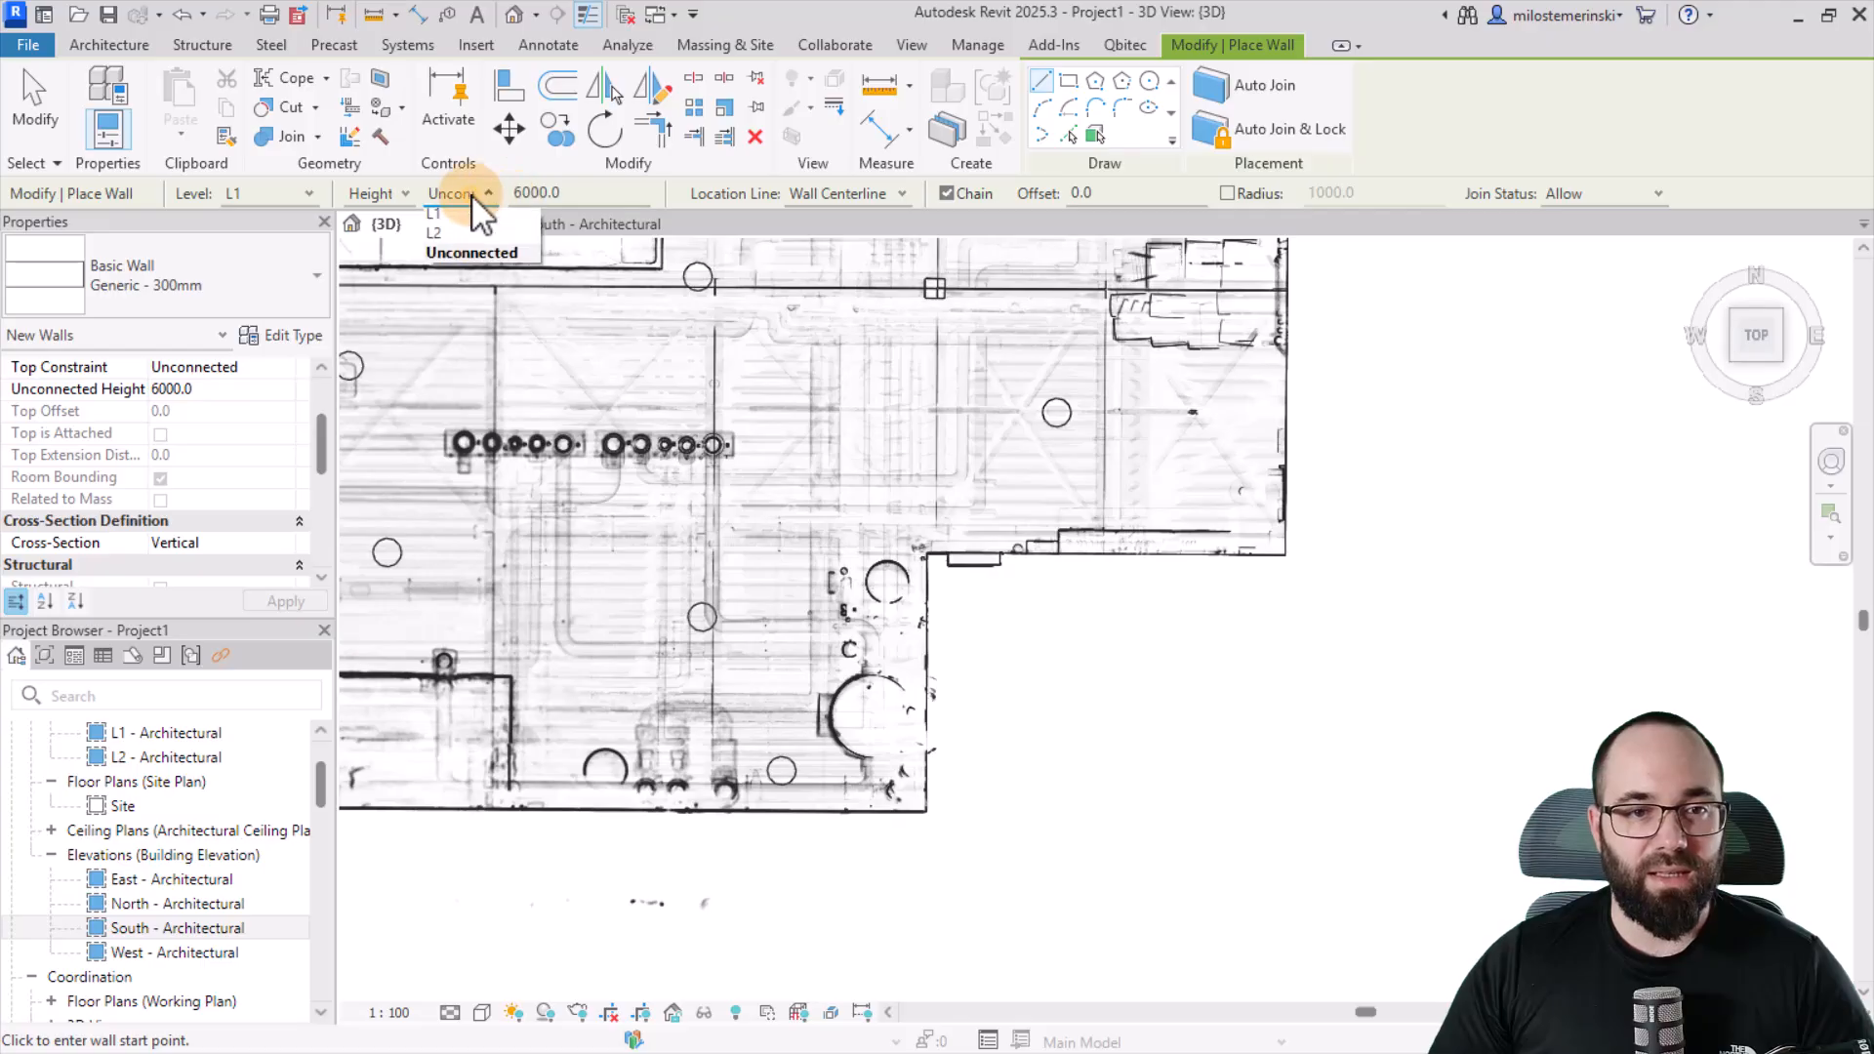
left_click(466, 237)
left_click(854, 196)
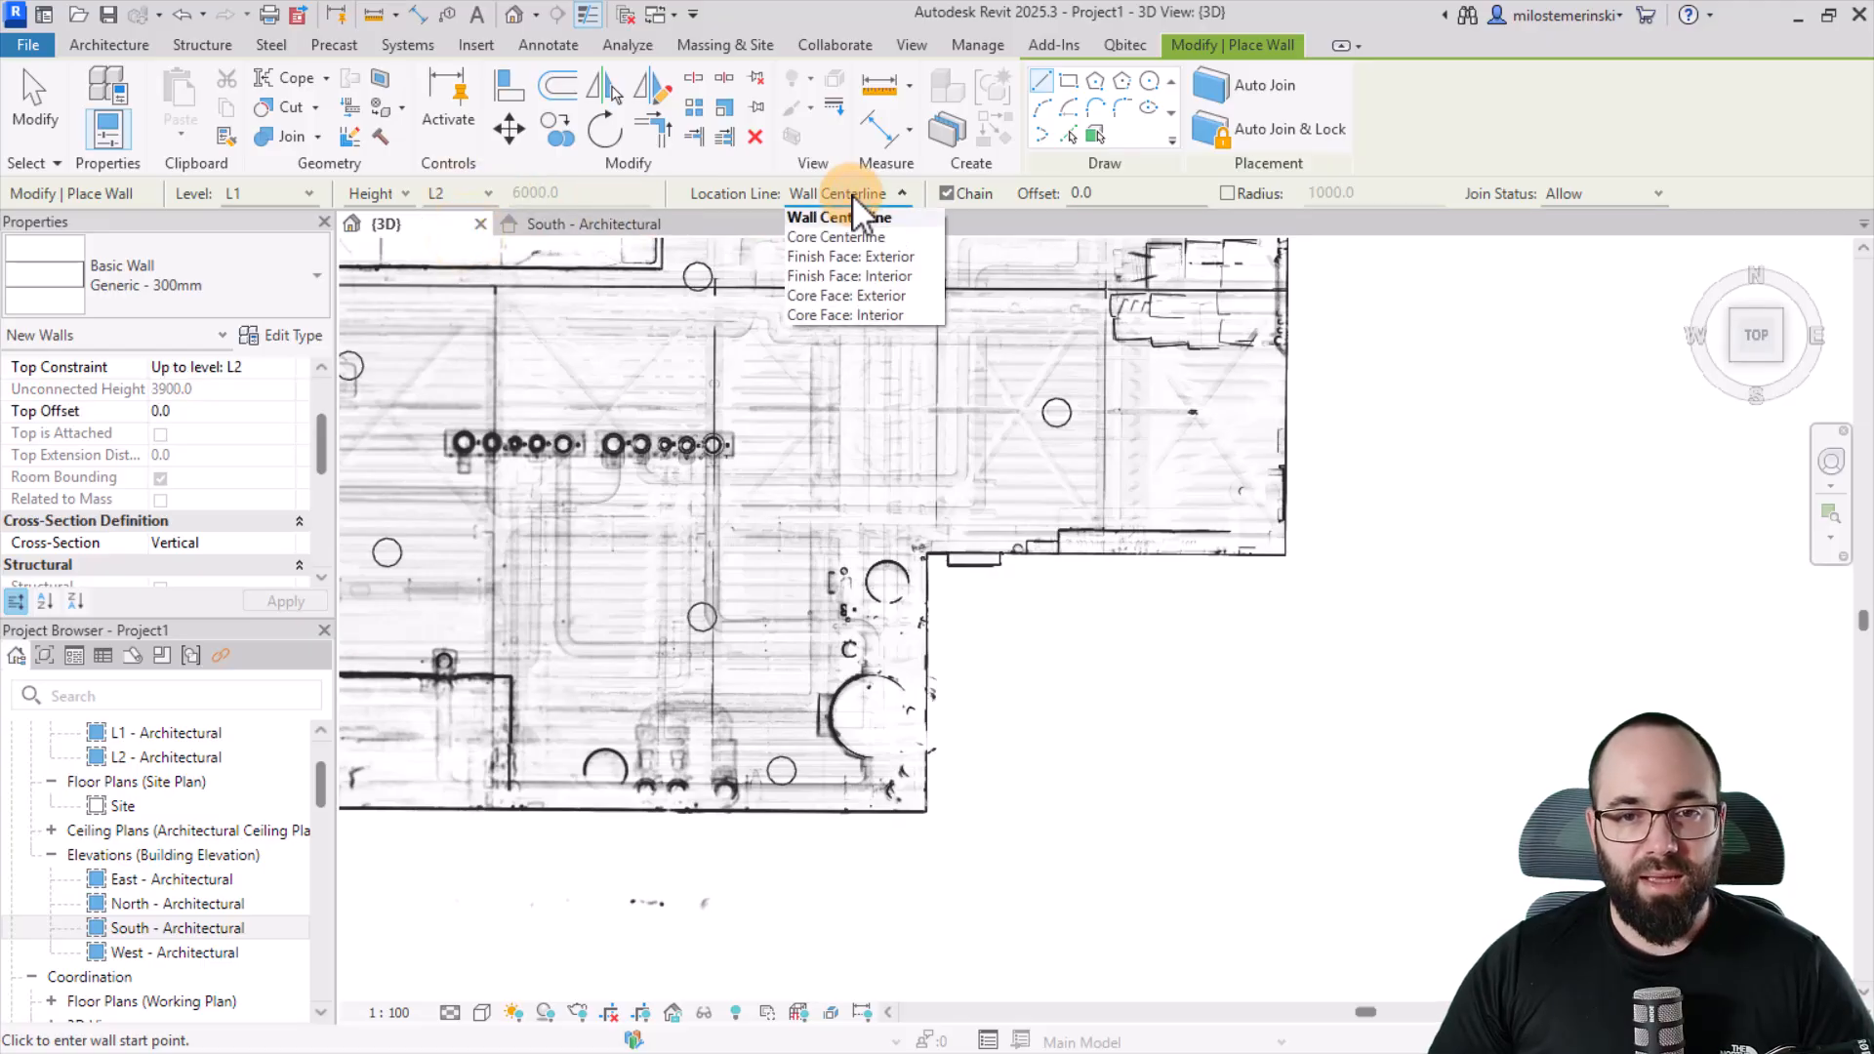
left_click(875, 256)
- Draw chained walls along the scan's south outline, up the recessed corner, and about 6100 mm east to the outer corner
left_click(505, 808)
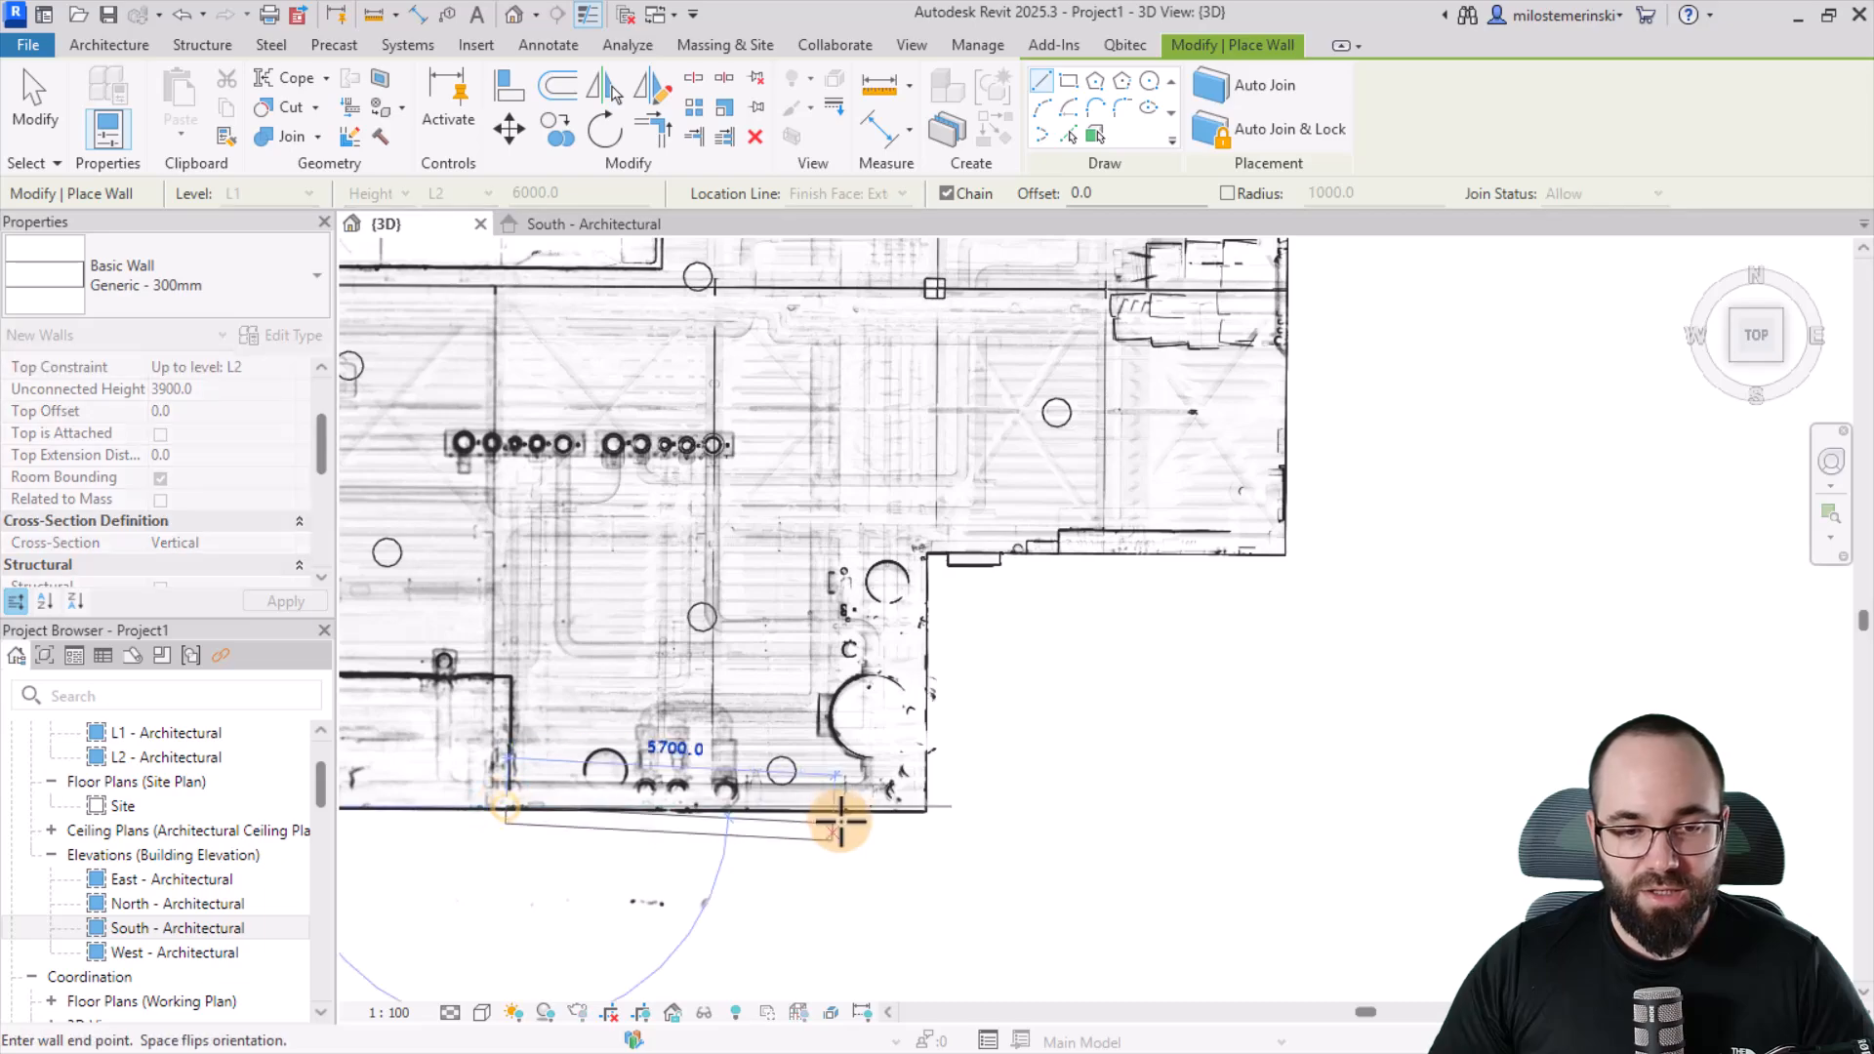
left_click(924, 808)
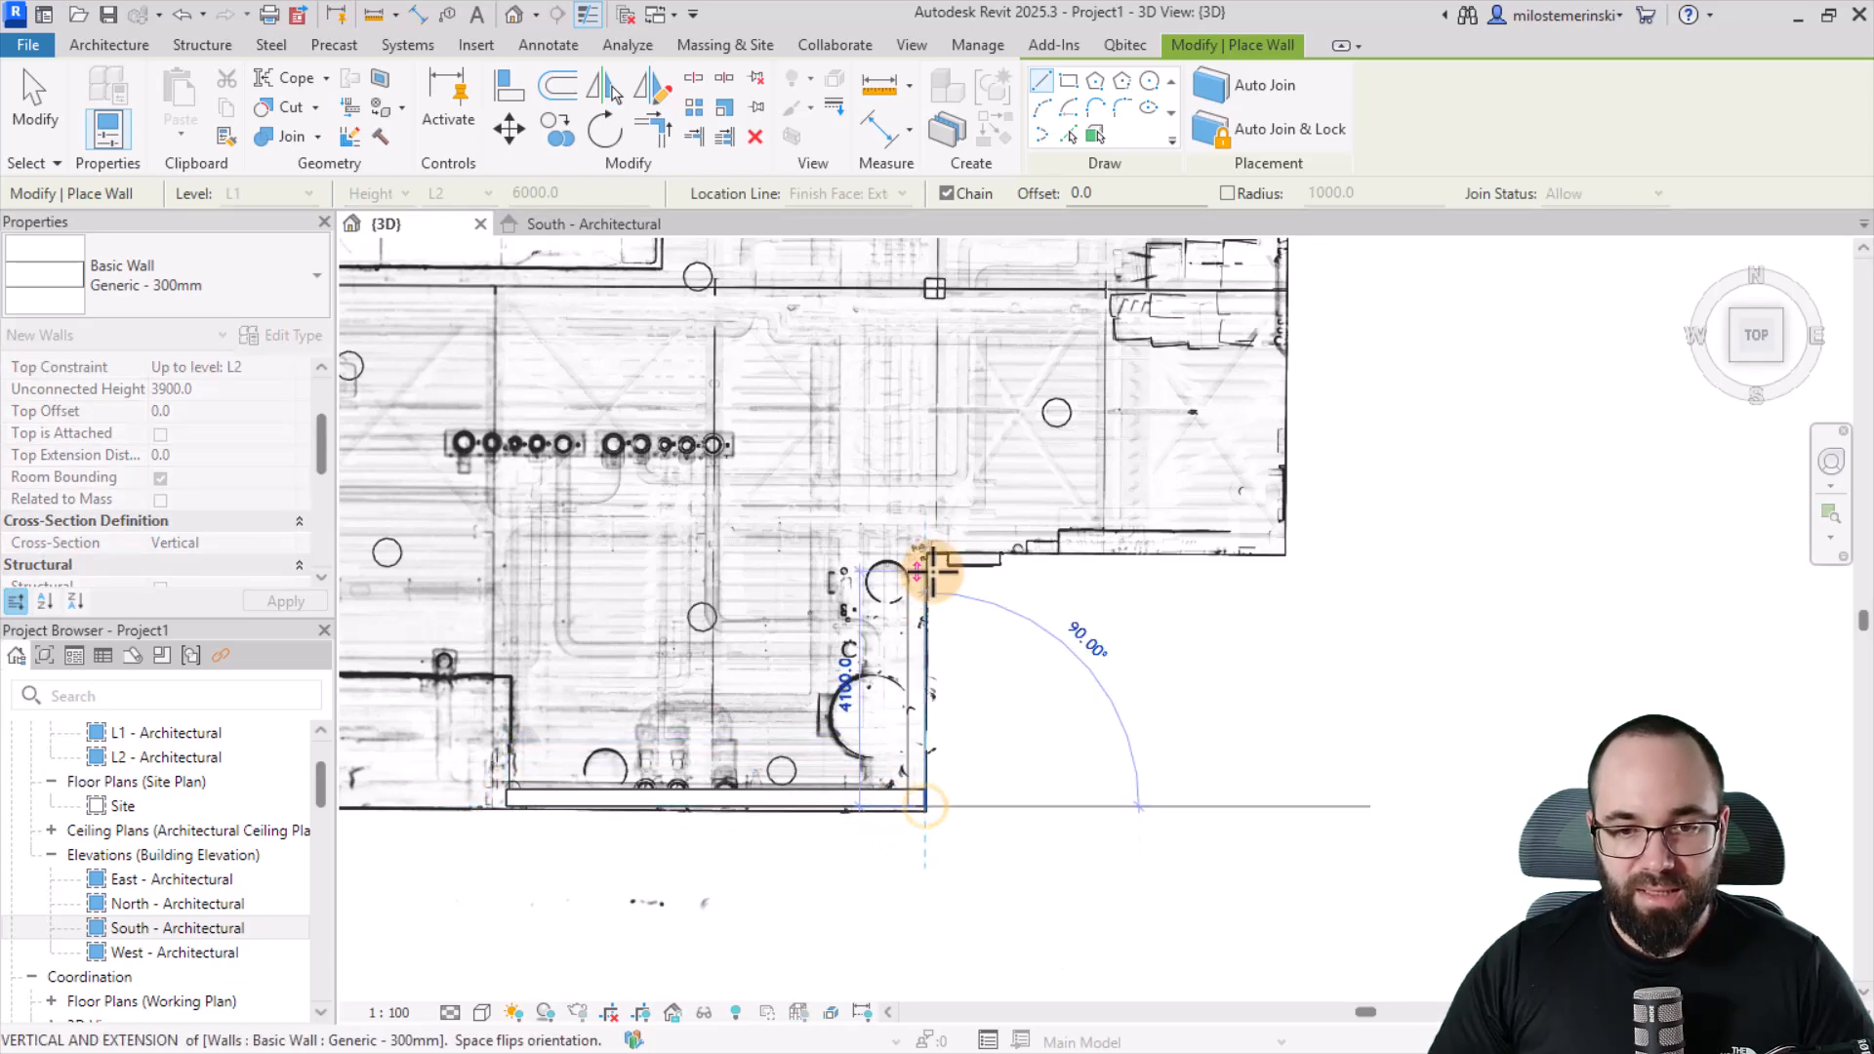
left_click(928, 549)
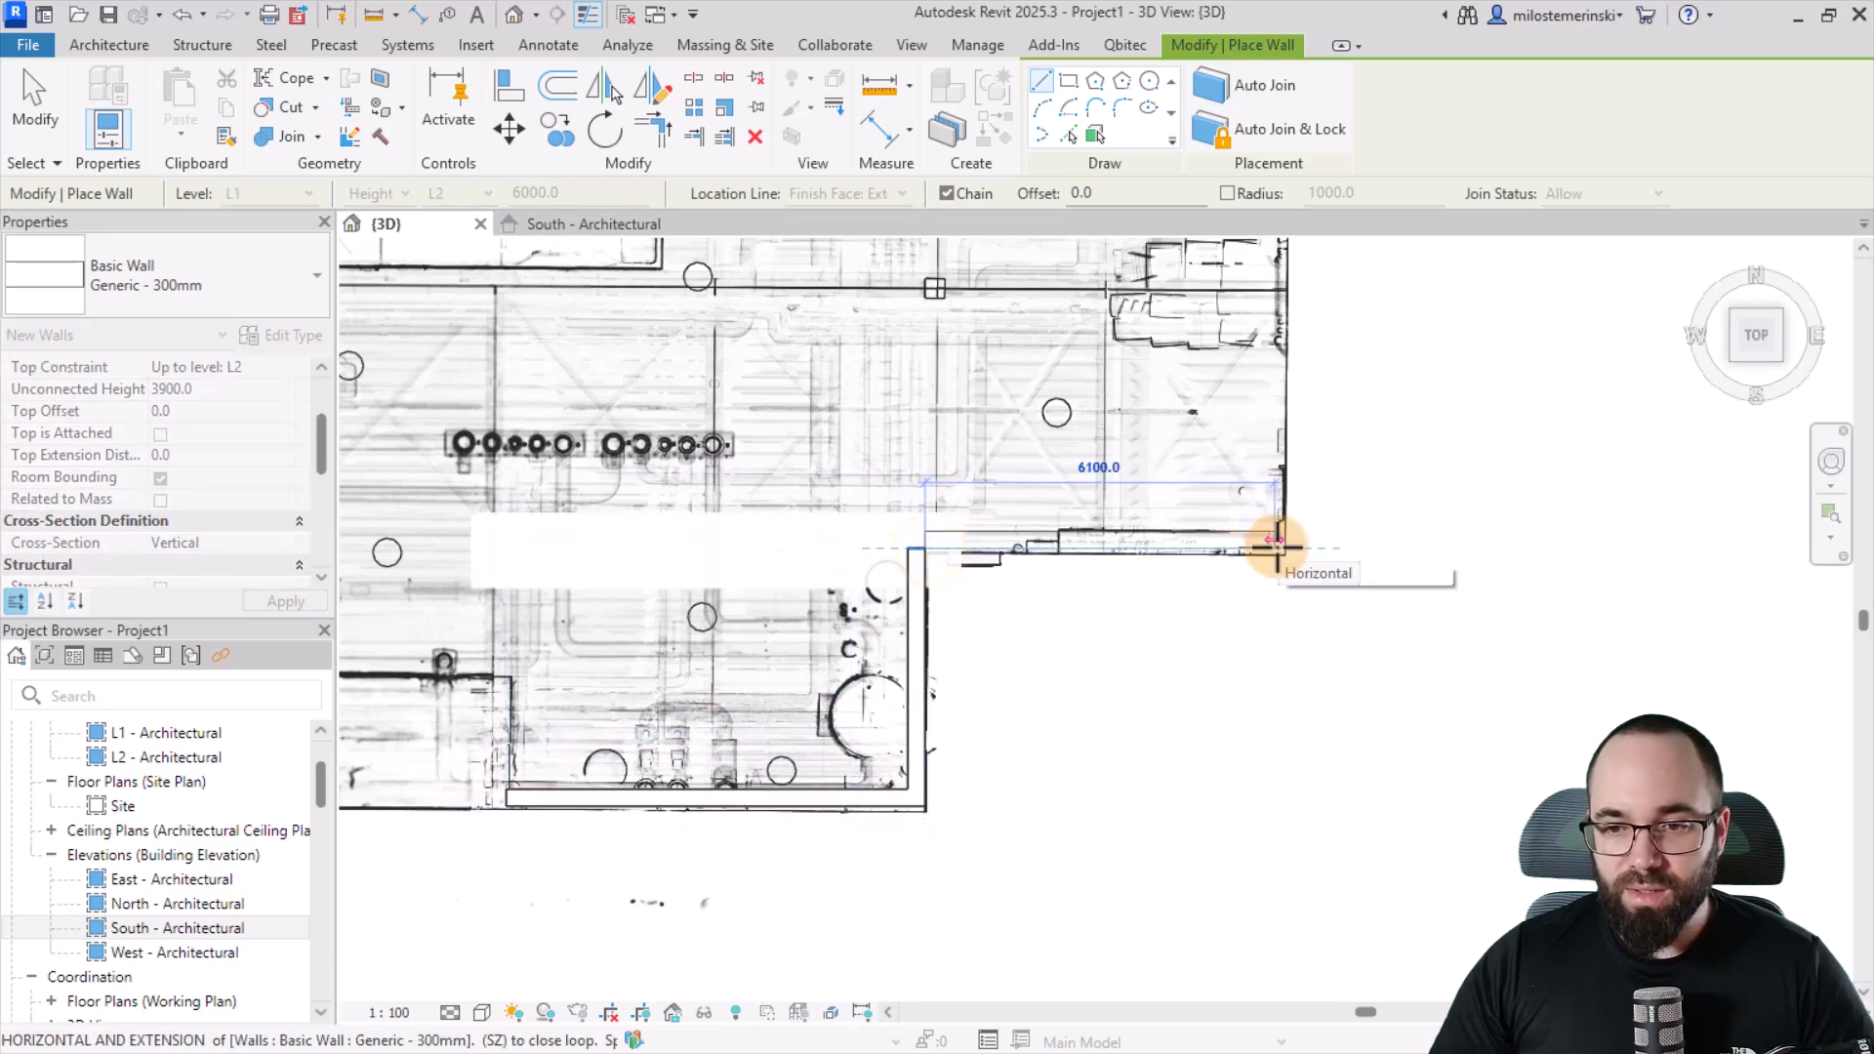
left_click(1272, 544)
- Continue the wall chain up the scan's east side, about 2600 mm along the diagonal corner, and along the north face, ending at the recess
middle_click_drag(1301, 326, 1254, 751)
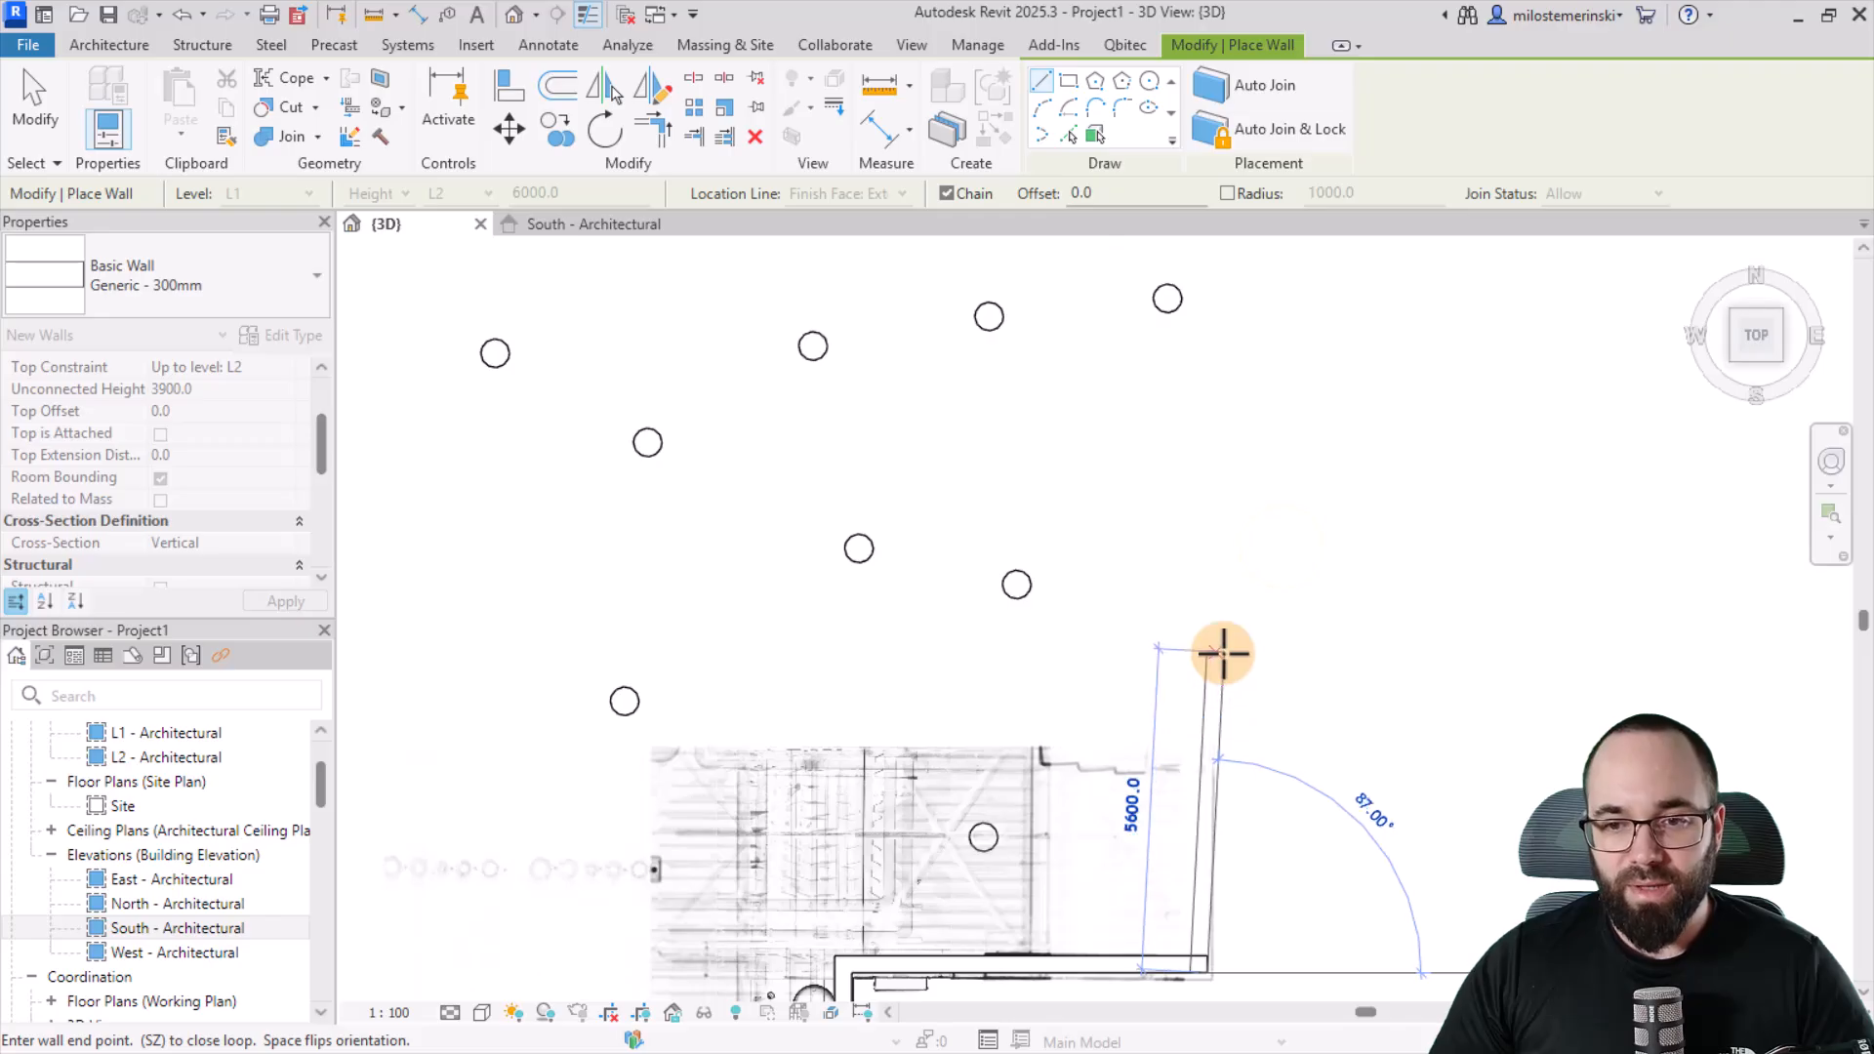
scroll(1216, 662, "down", 1)
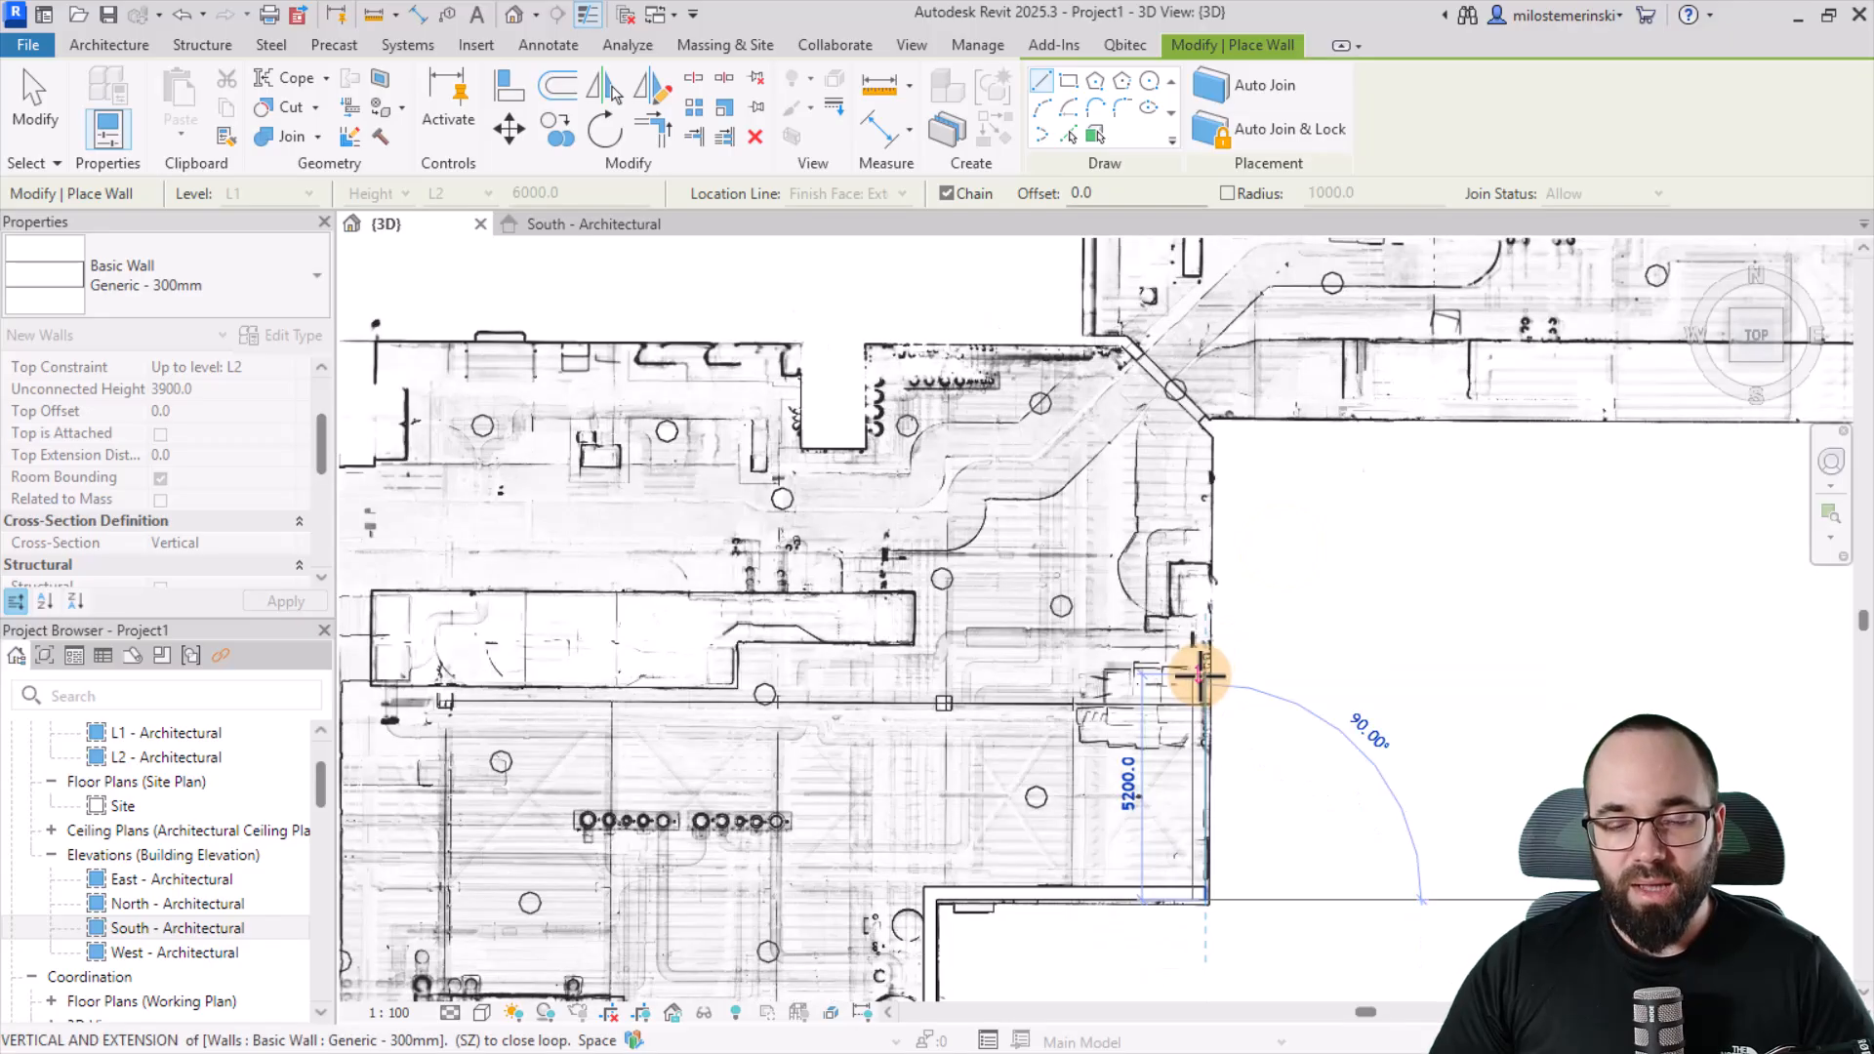
left_click(1207, 420)
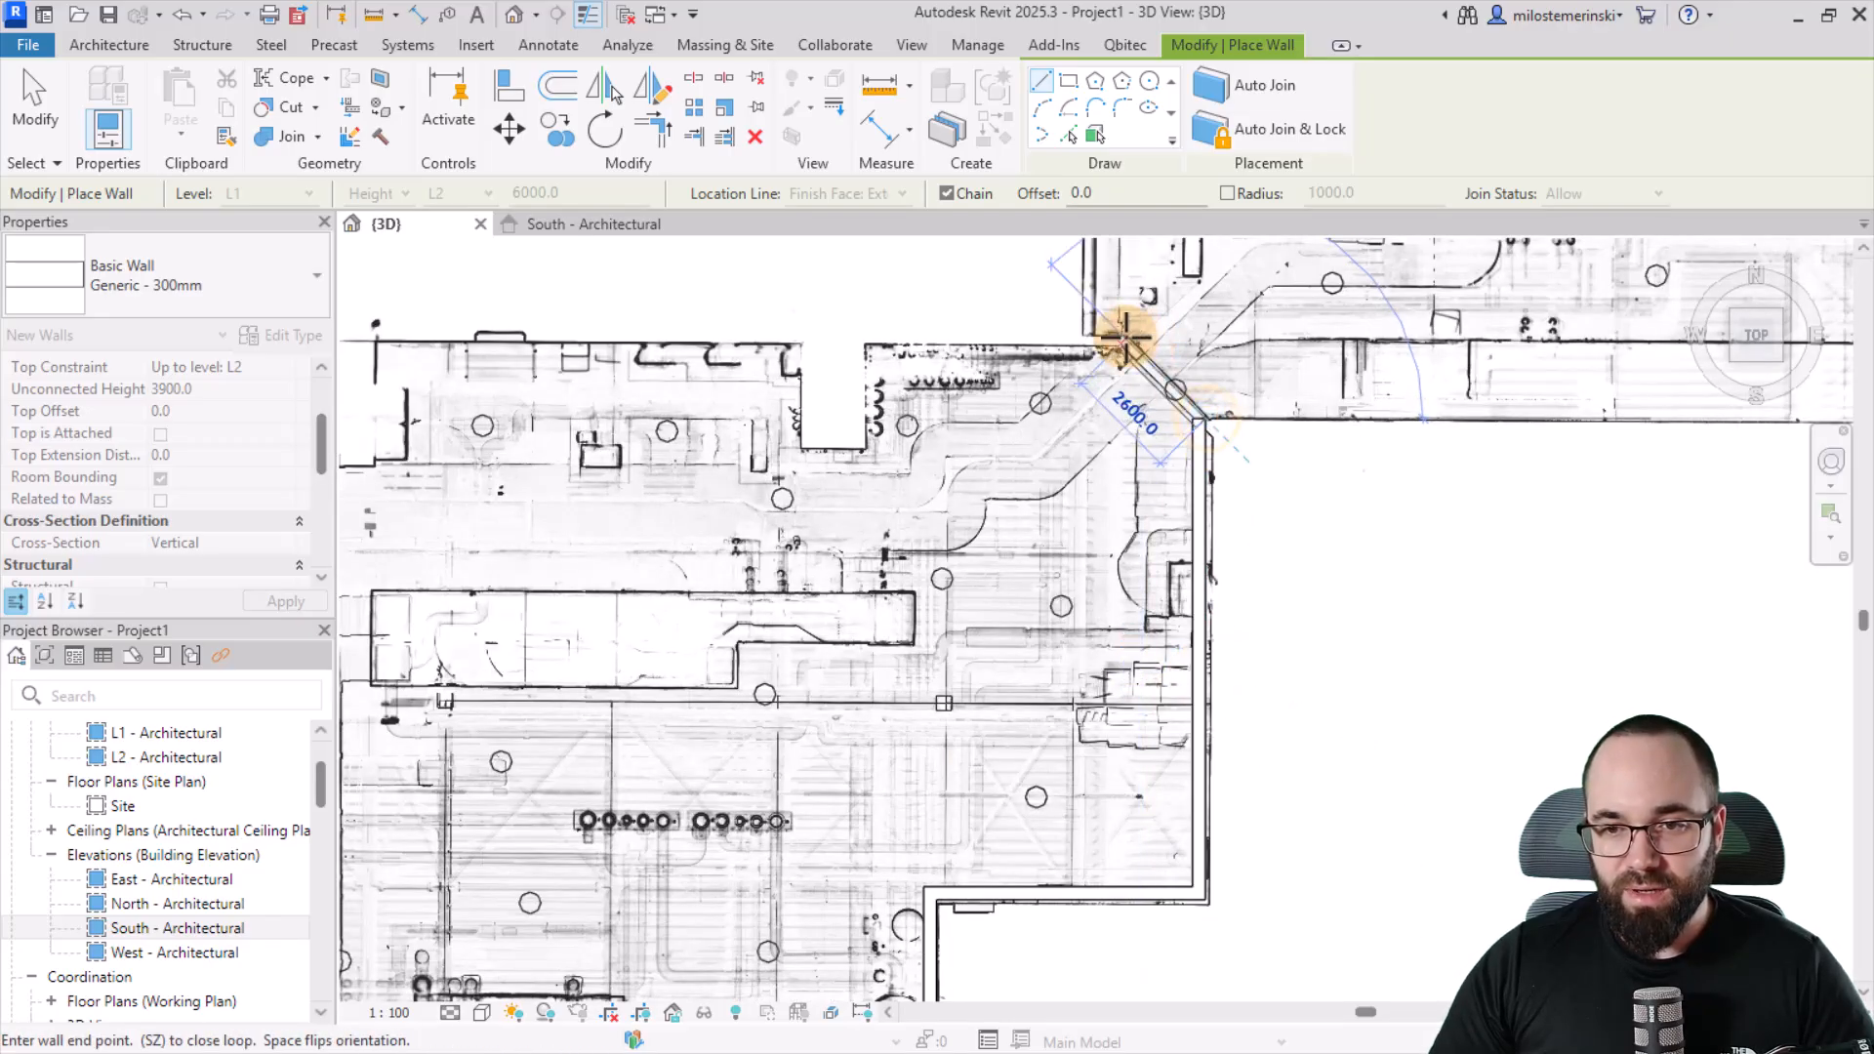
left_click(1123, 339)
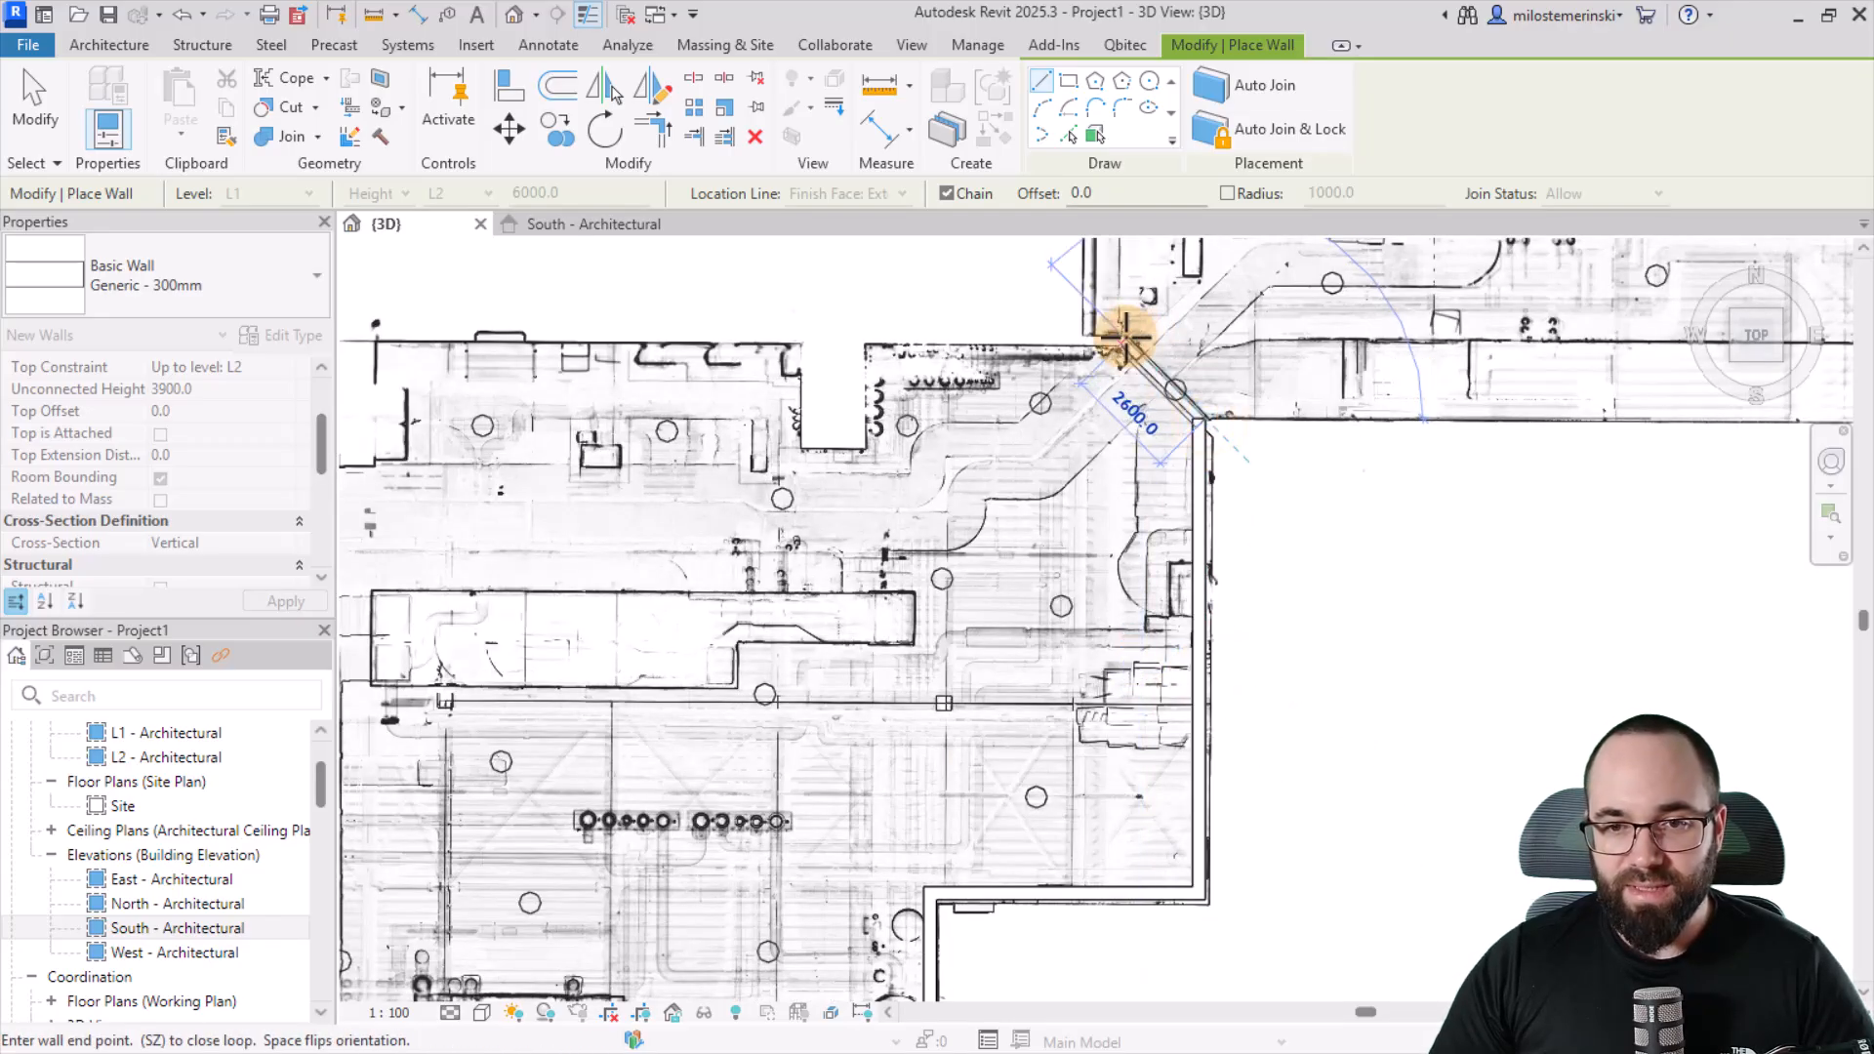
left_click(868, 328)
key("Escape")
key("Escape")
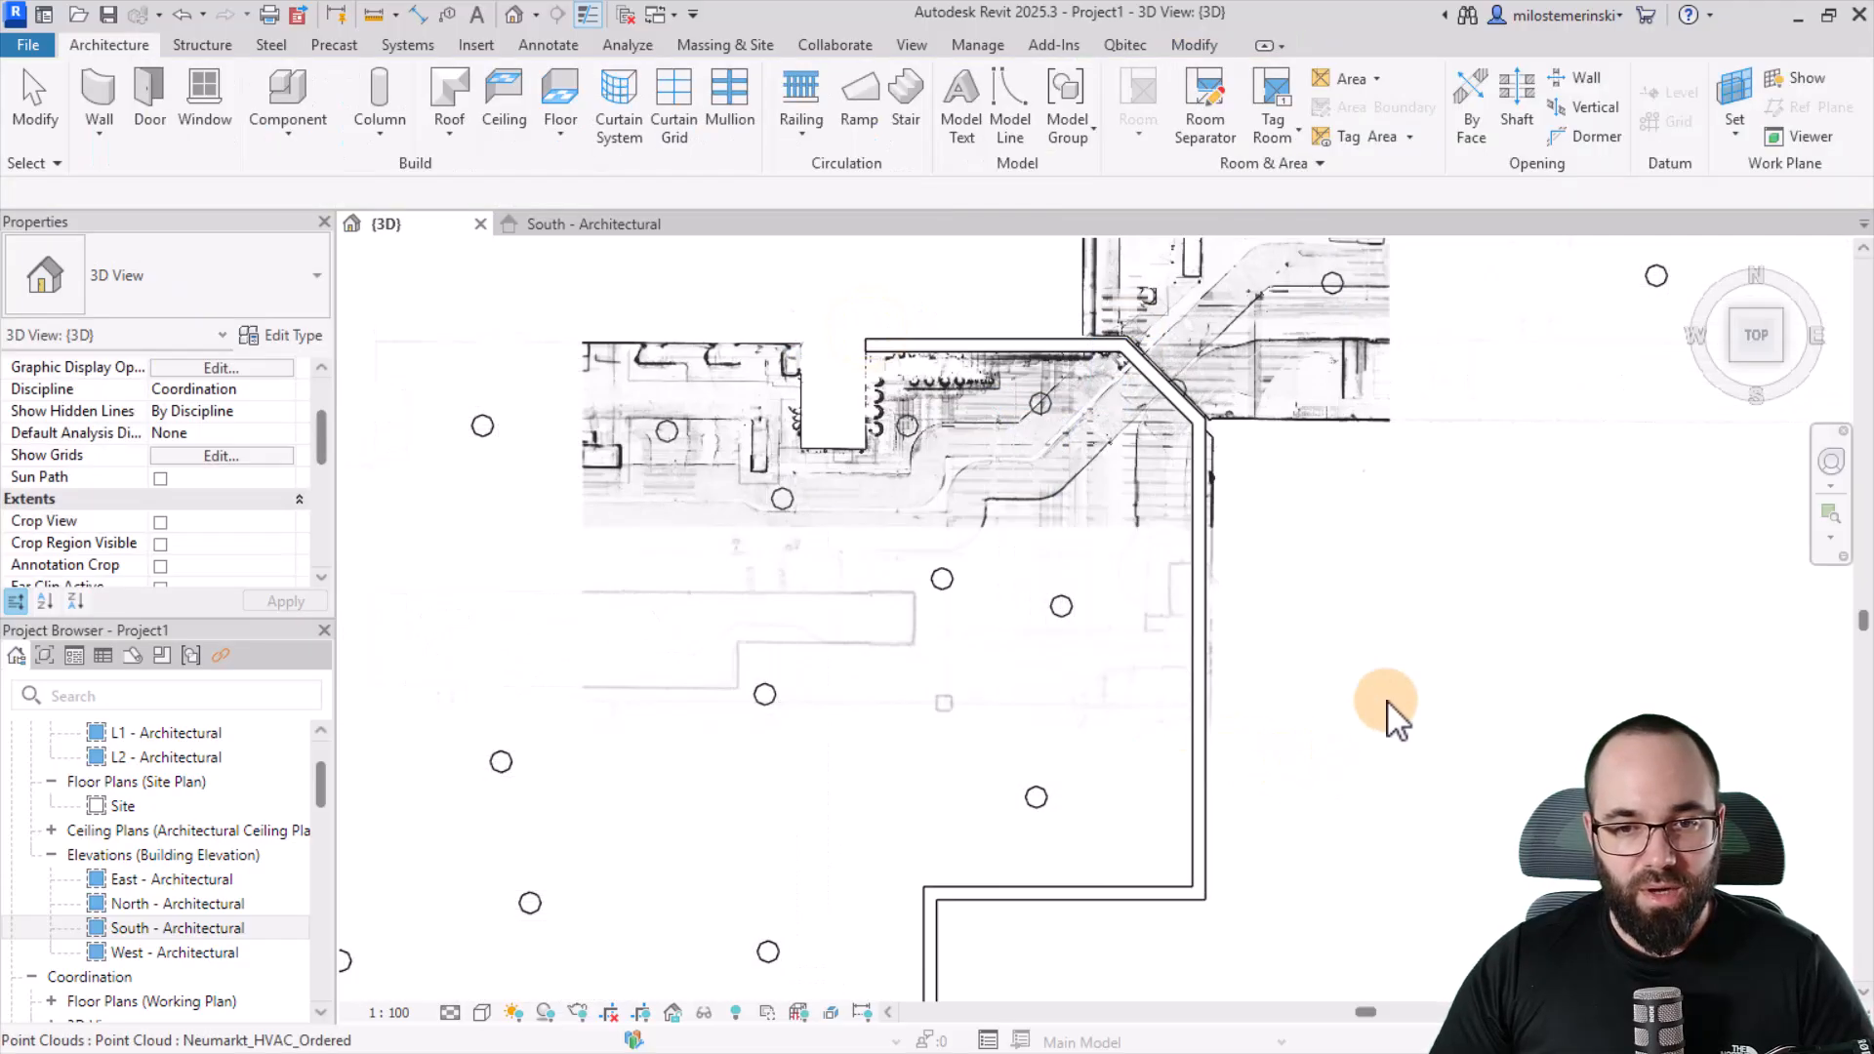
- Open a Qbitec panoramic view from the scan station just below the elongated central room
middle_click_drag(1360, 719, 1451, 645)
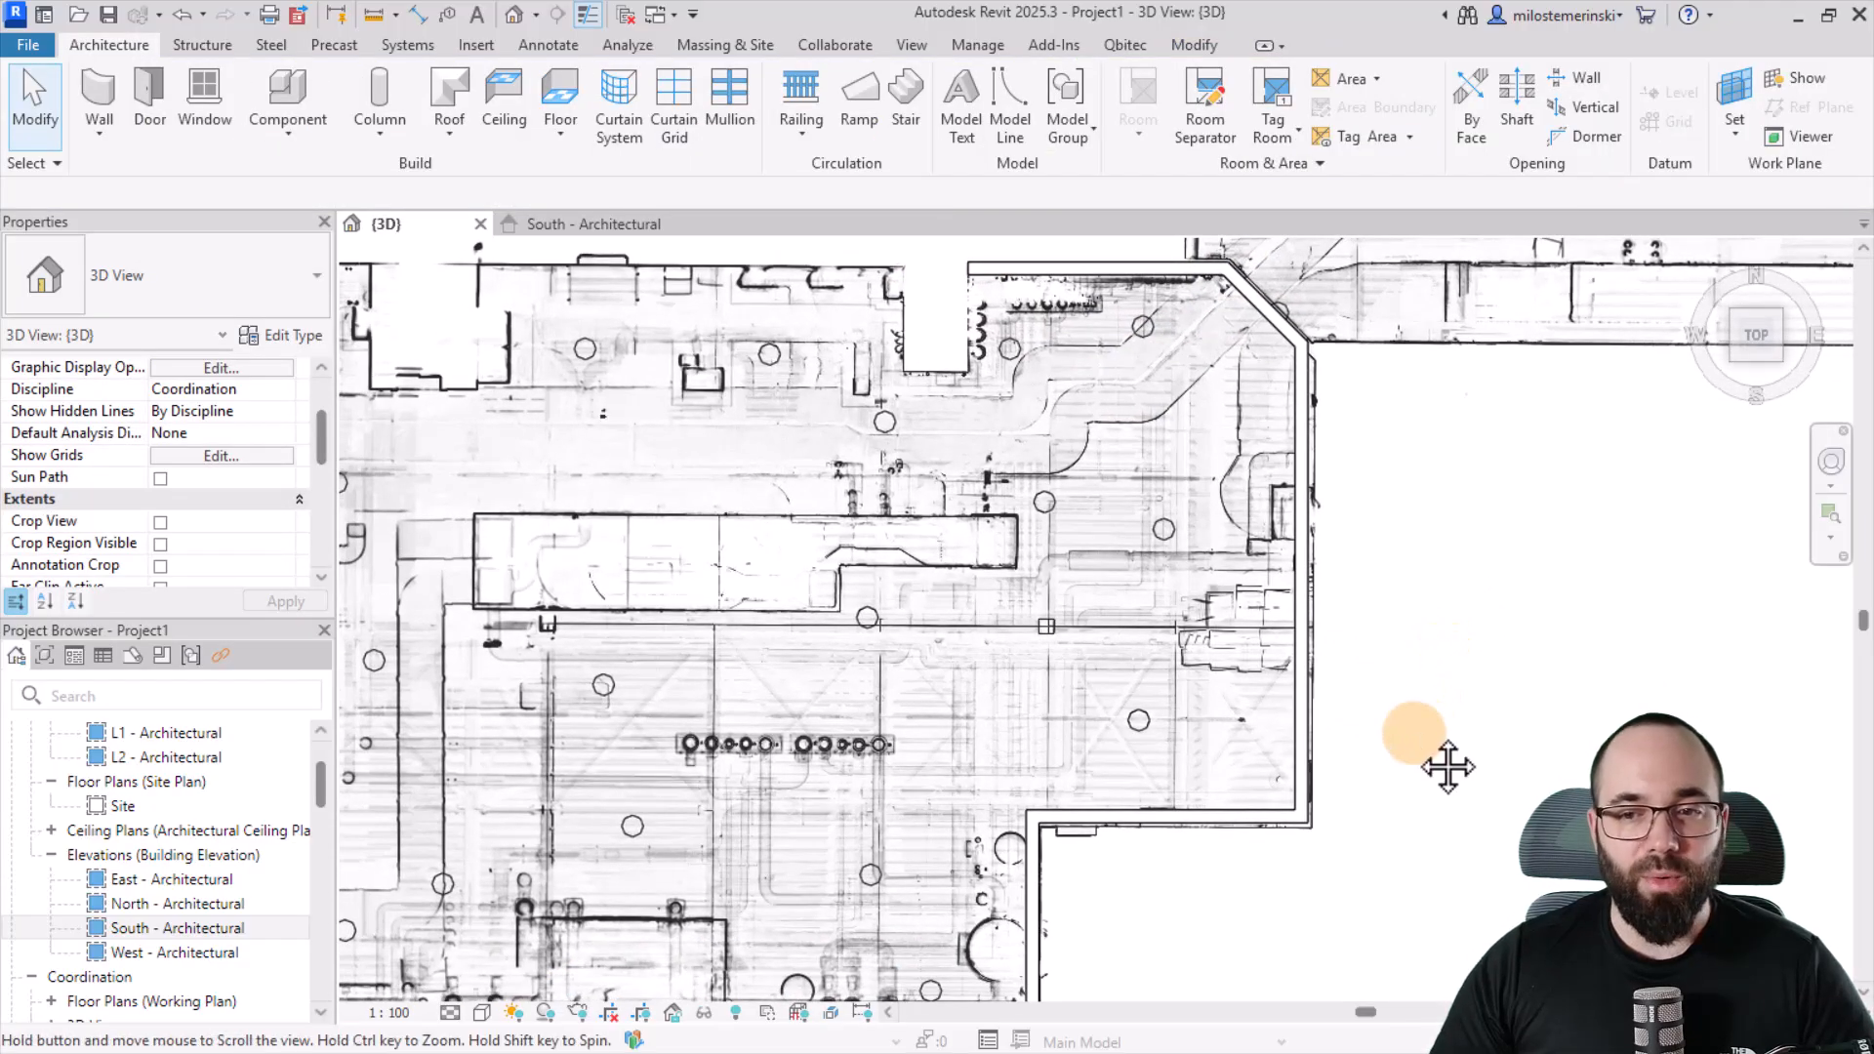
middle_click_drag(1444, 766, 1460, 750)
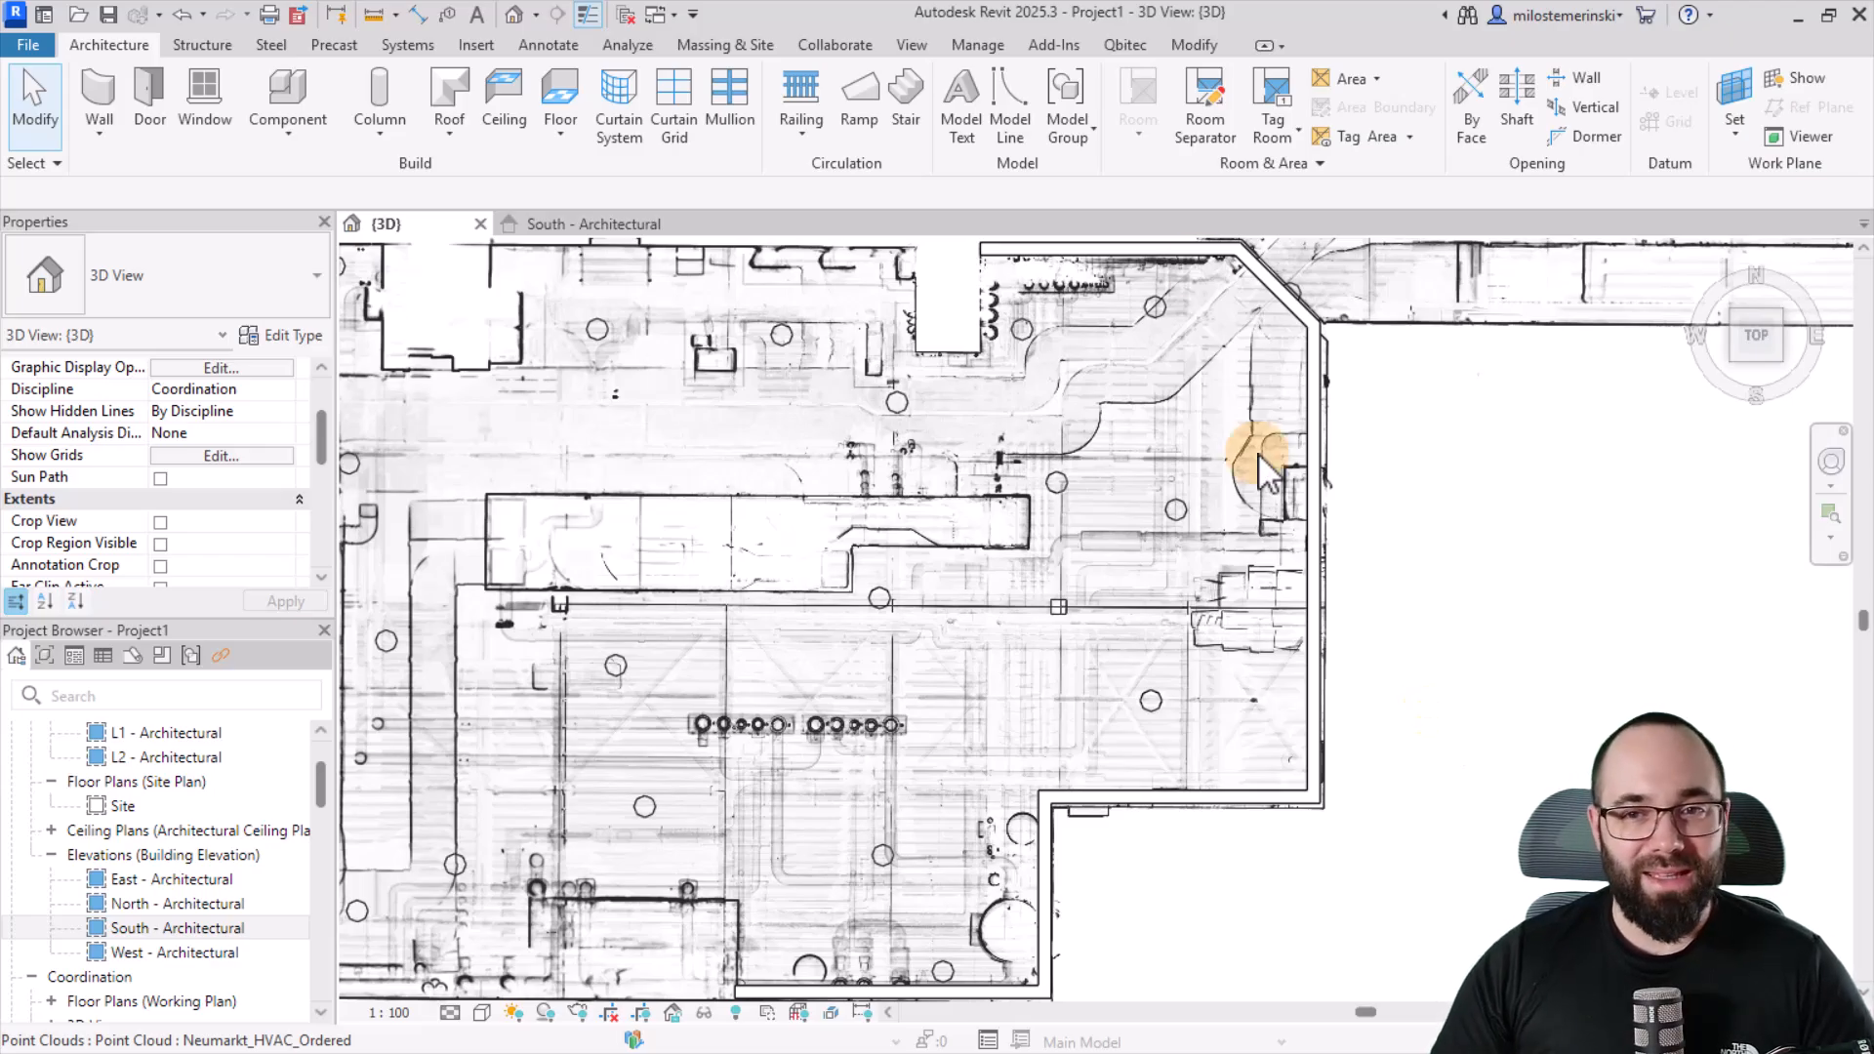
left_click(1126, 45)
left_click(220, 102)
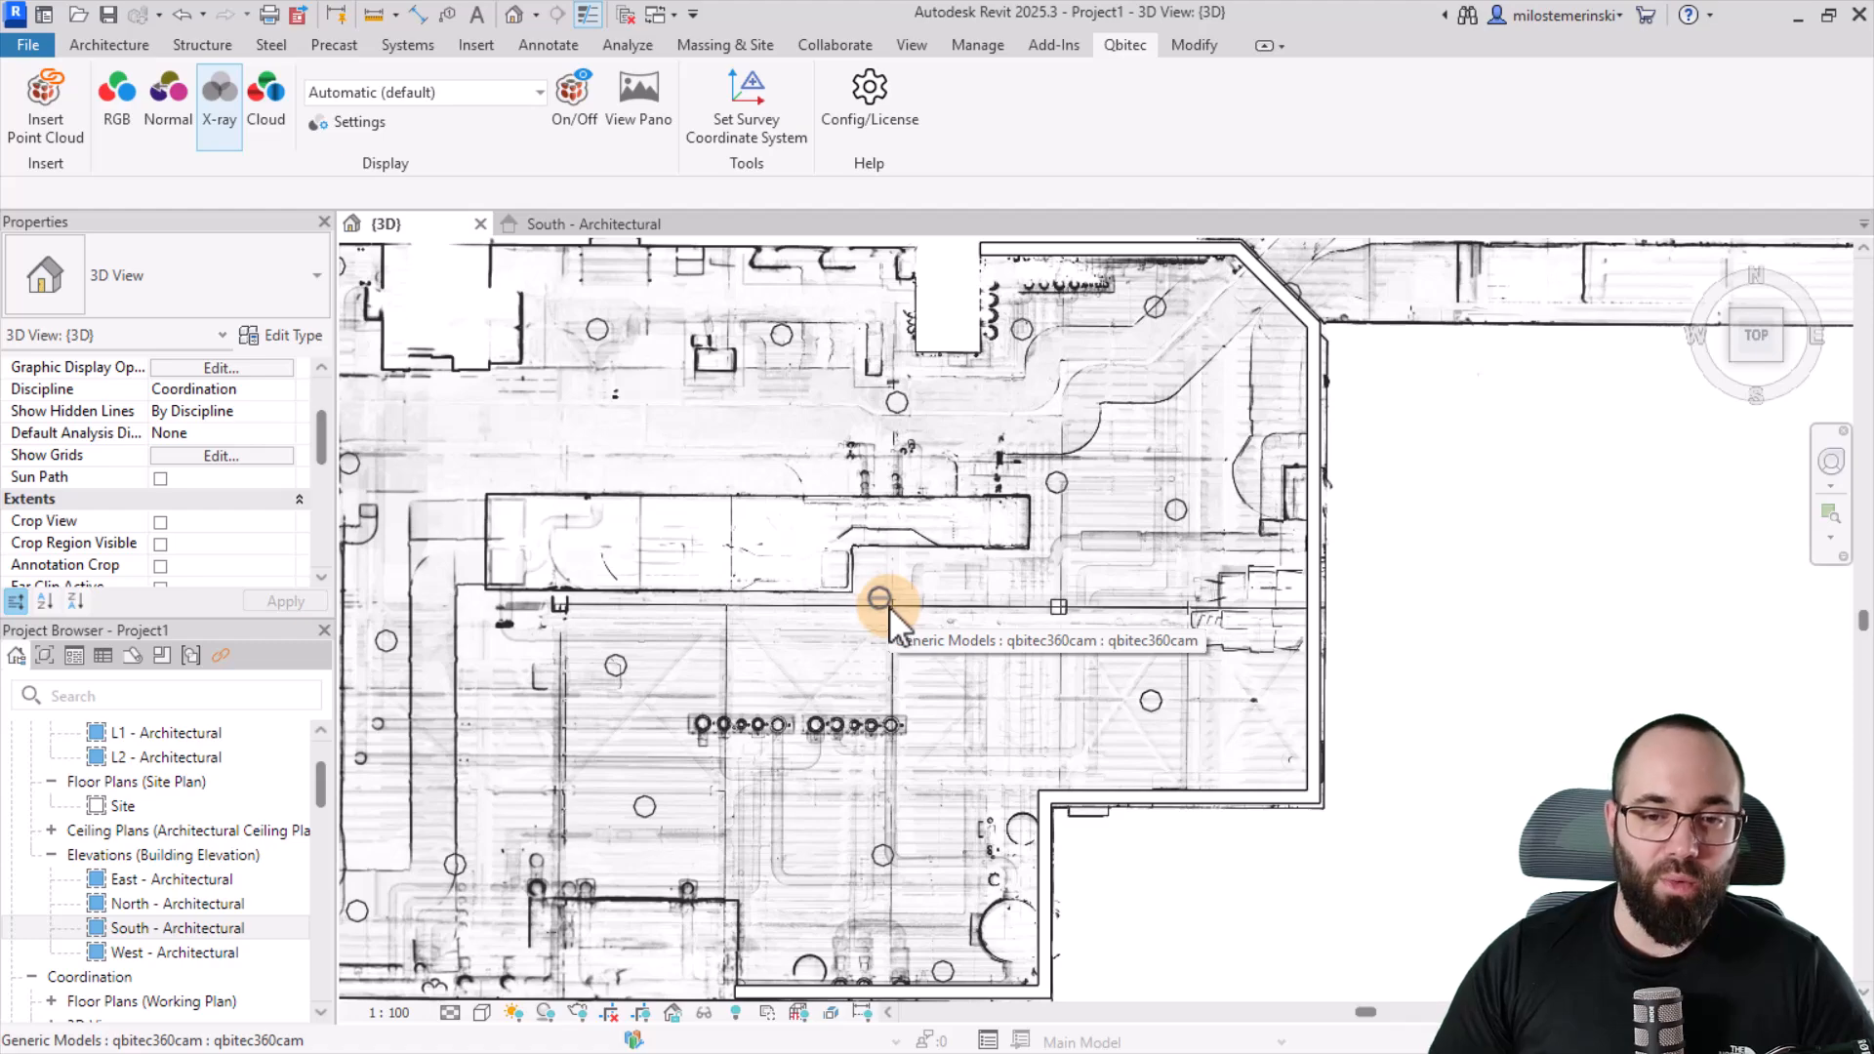
scroll(951, 691, "down", 1)
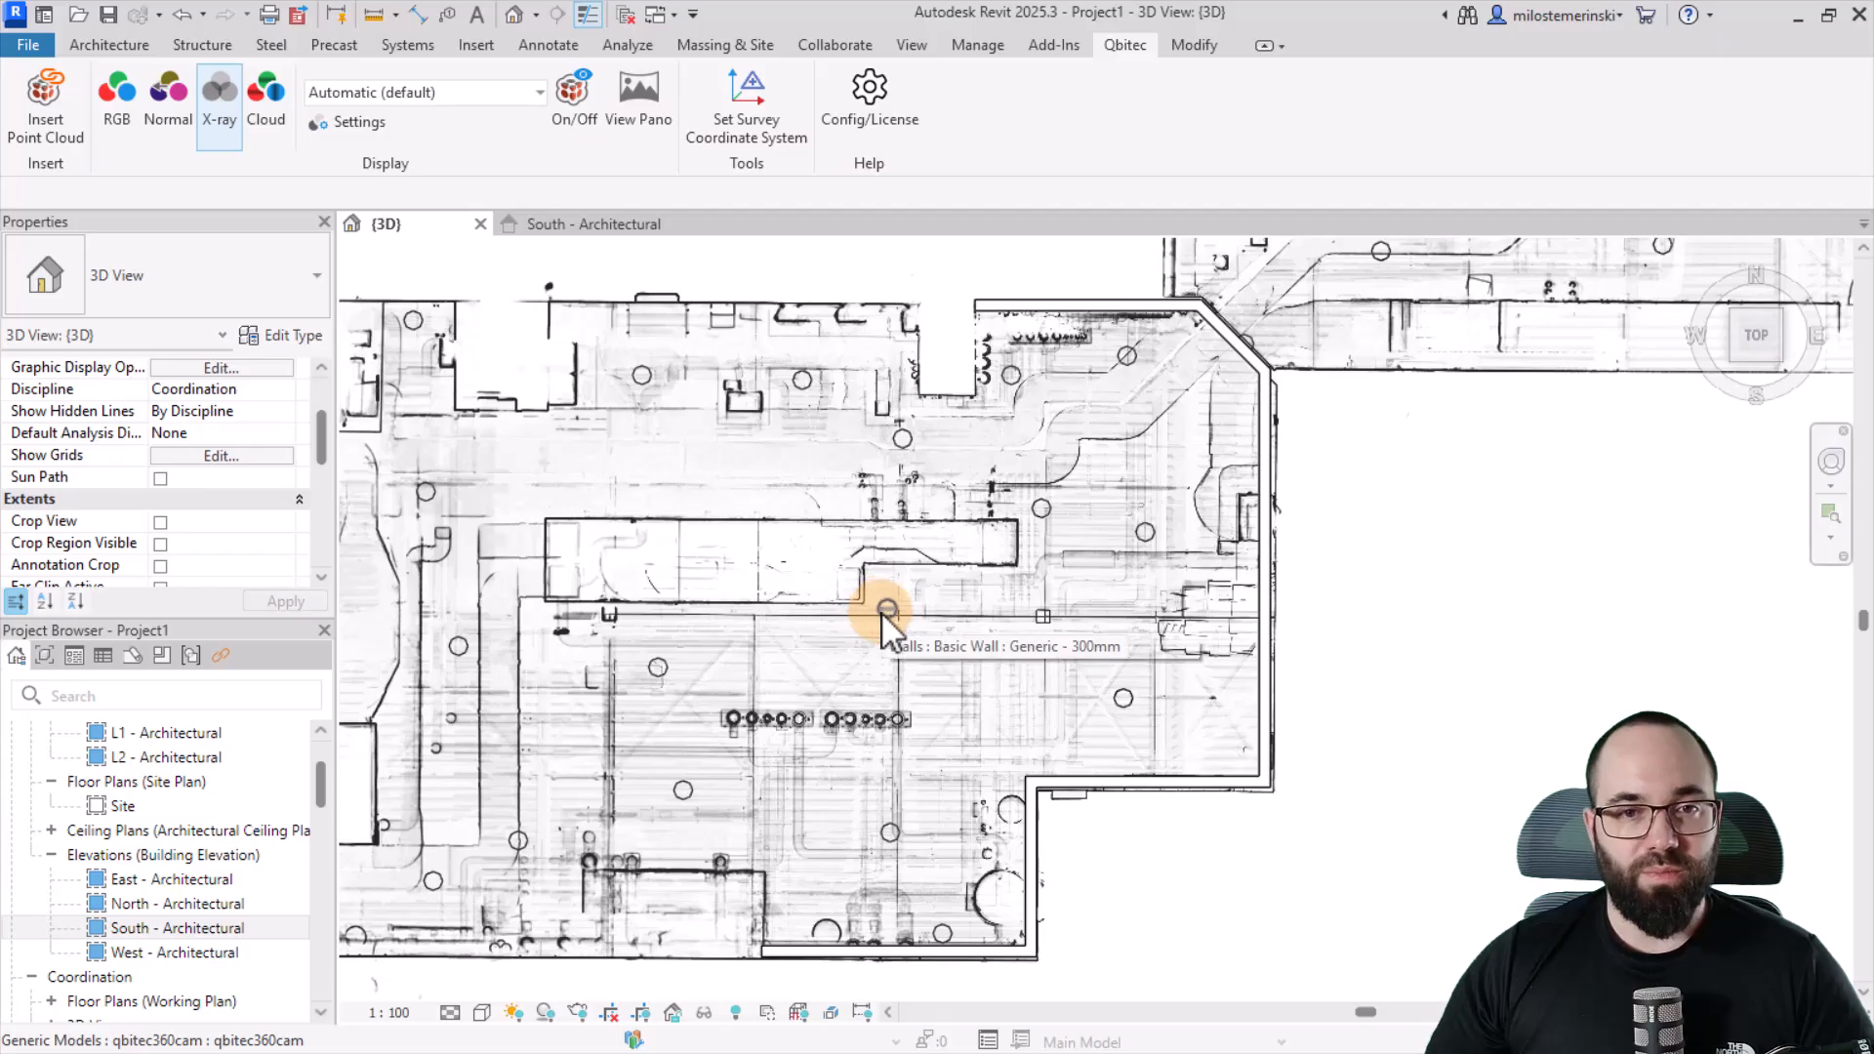
left_click(635, 125)
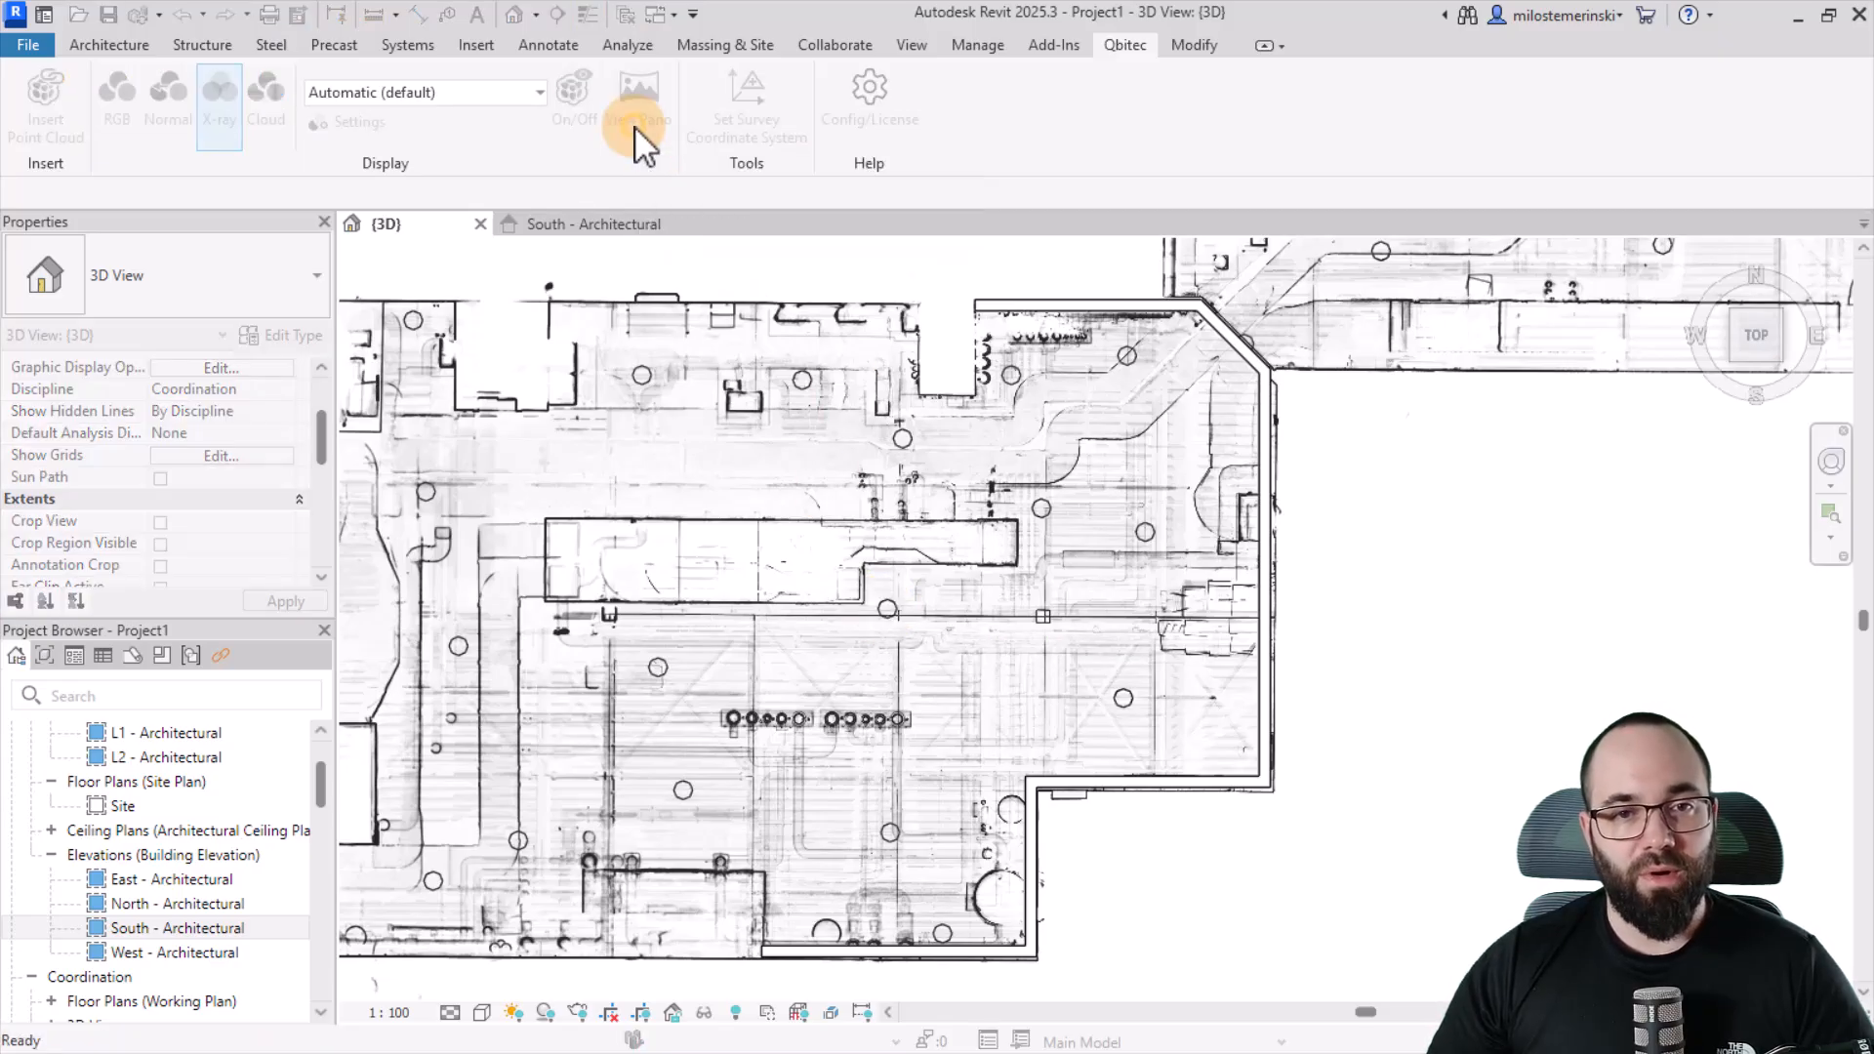
left_click(903, 612)
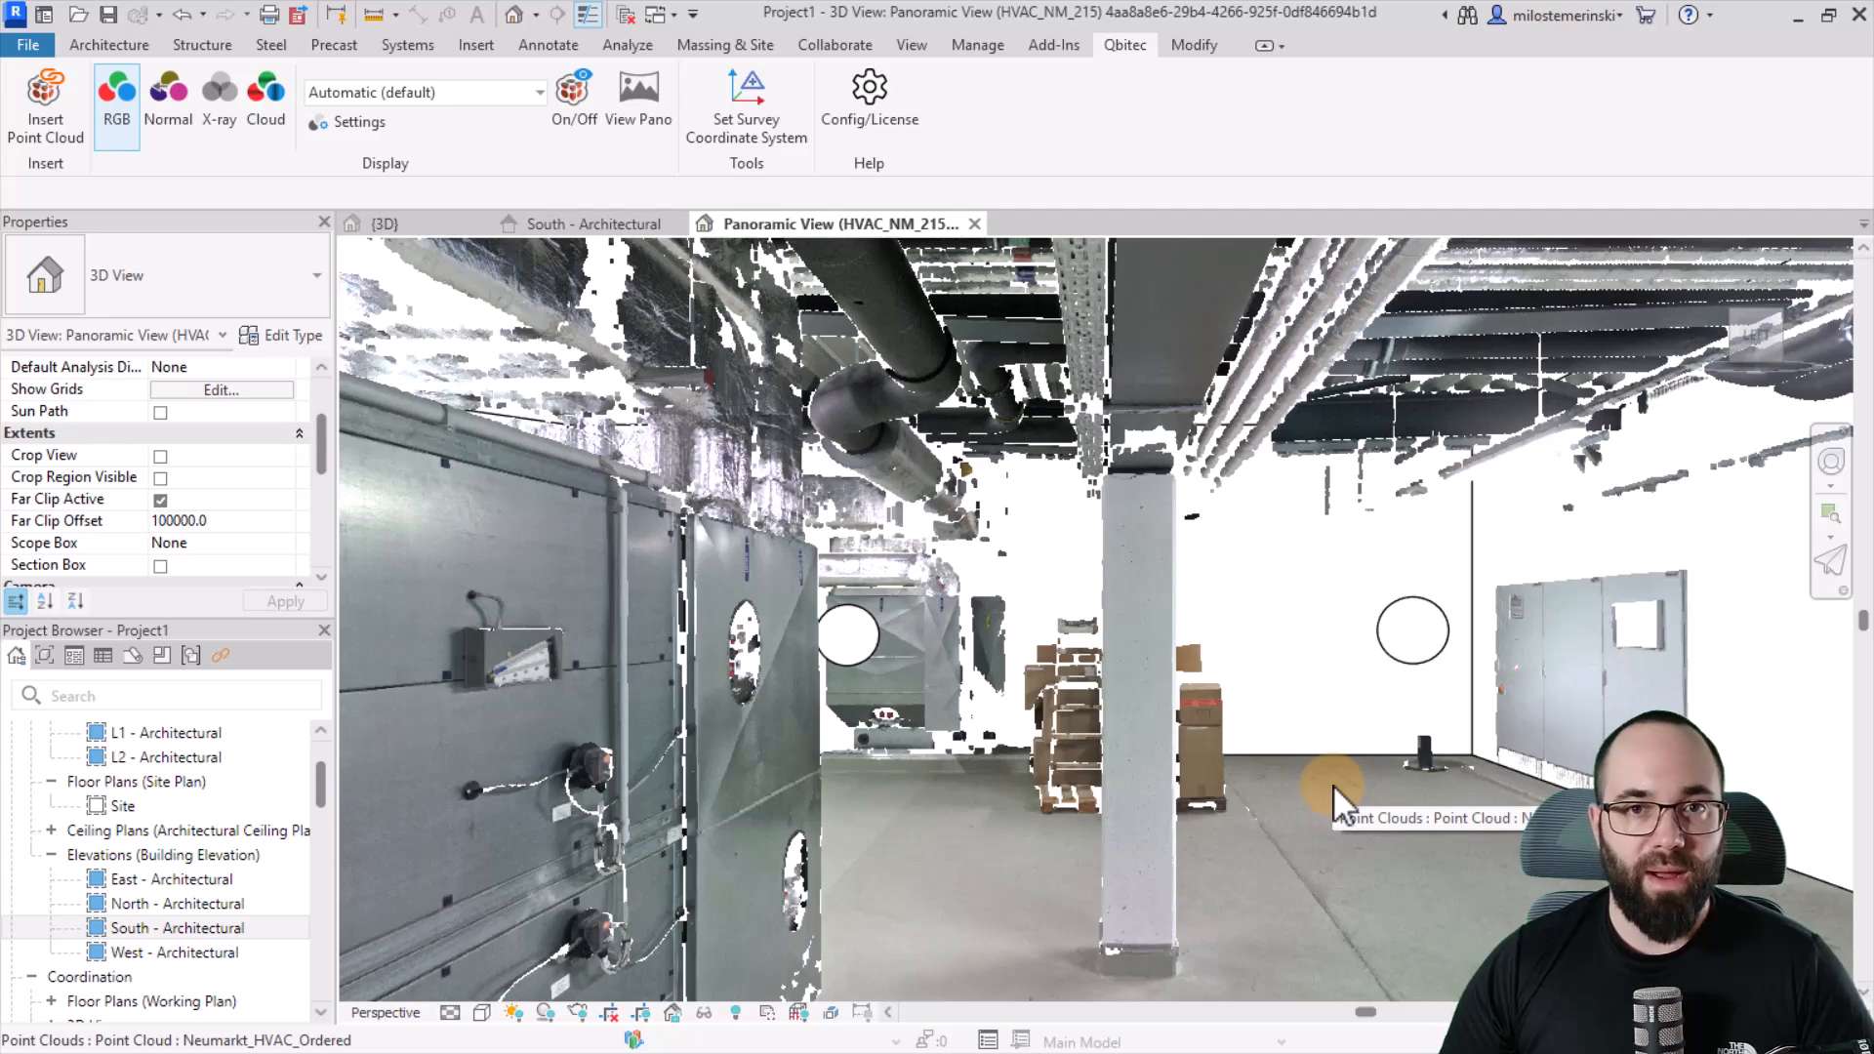
- Turn the panoramic view toward the grey cabinets at the room's corner and tile it beside the L1 - Architectural floor plan
left_click(1360, 793)
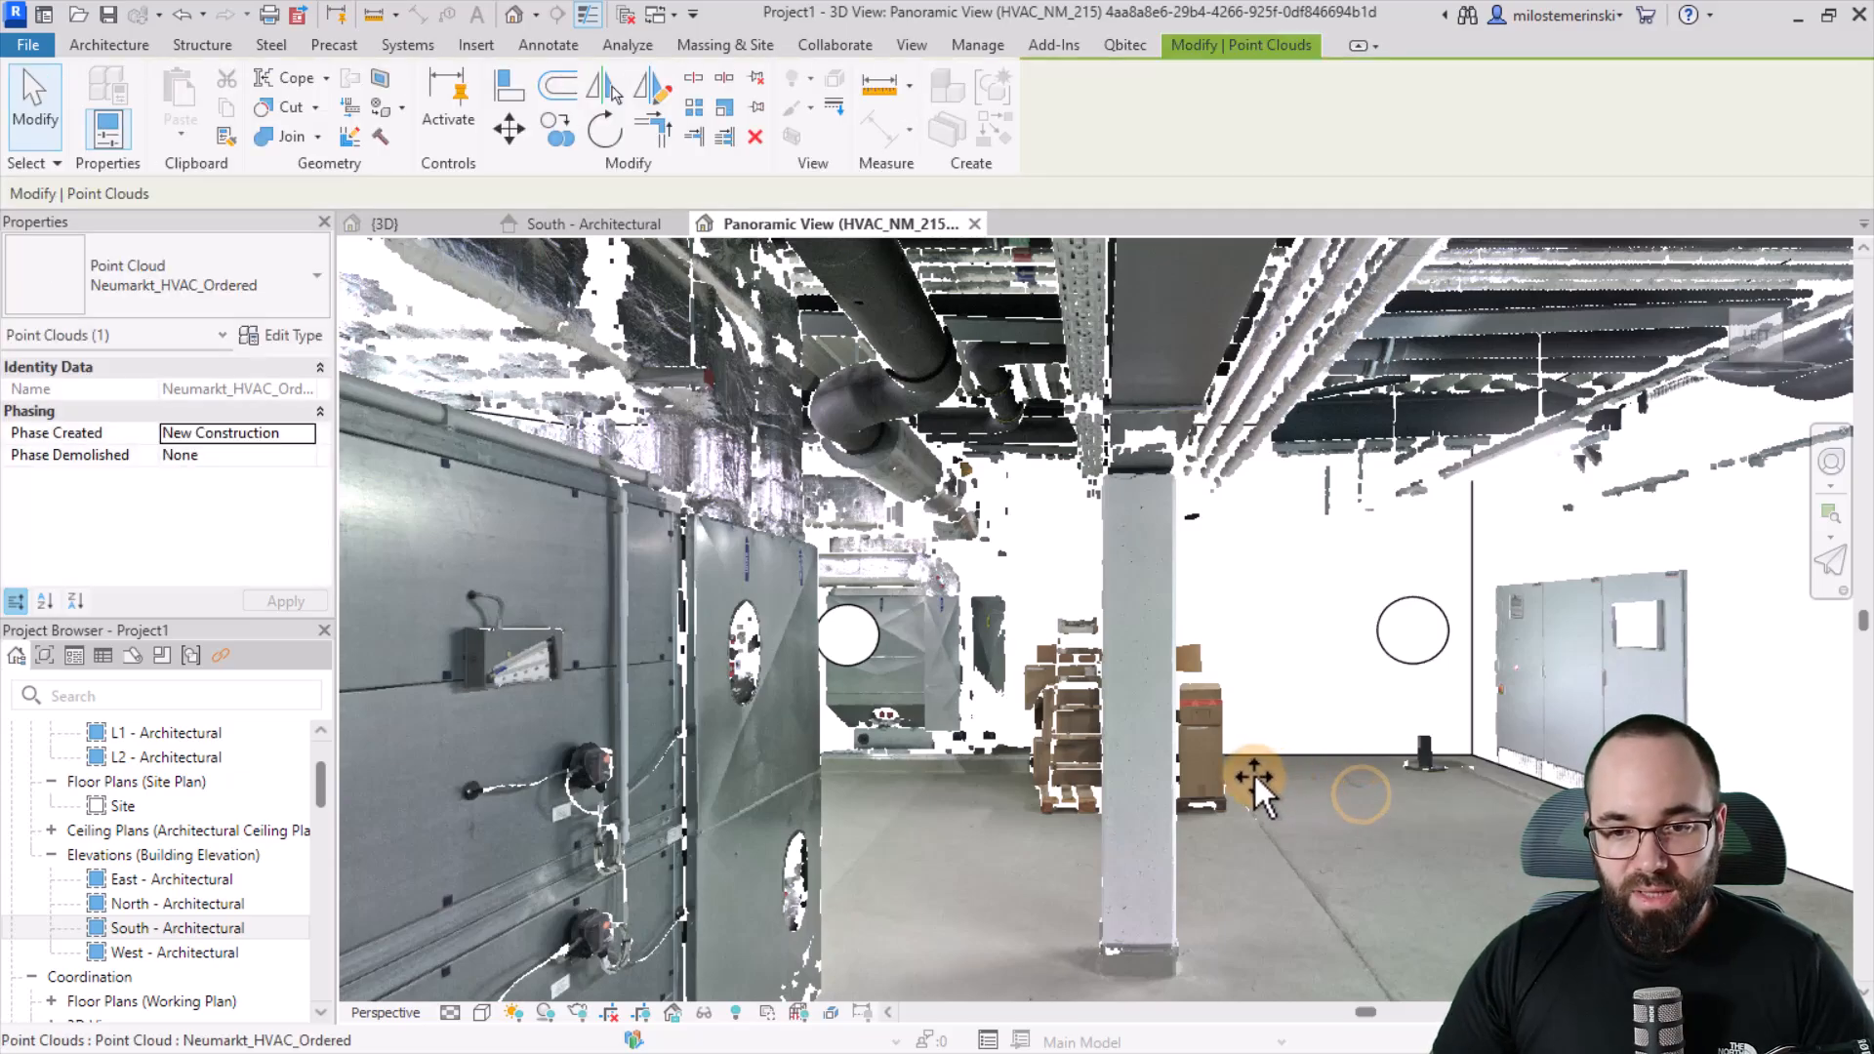
mouse_move(1256, 778)
left_mouse_down()
mouse_move(1322, 808)
mouse_move(1259, 803)
left_mouse_up()
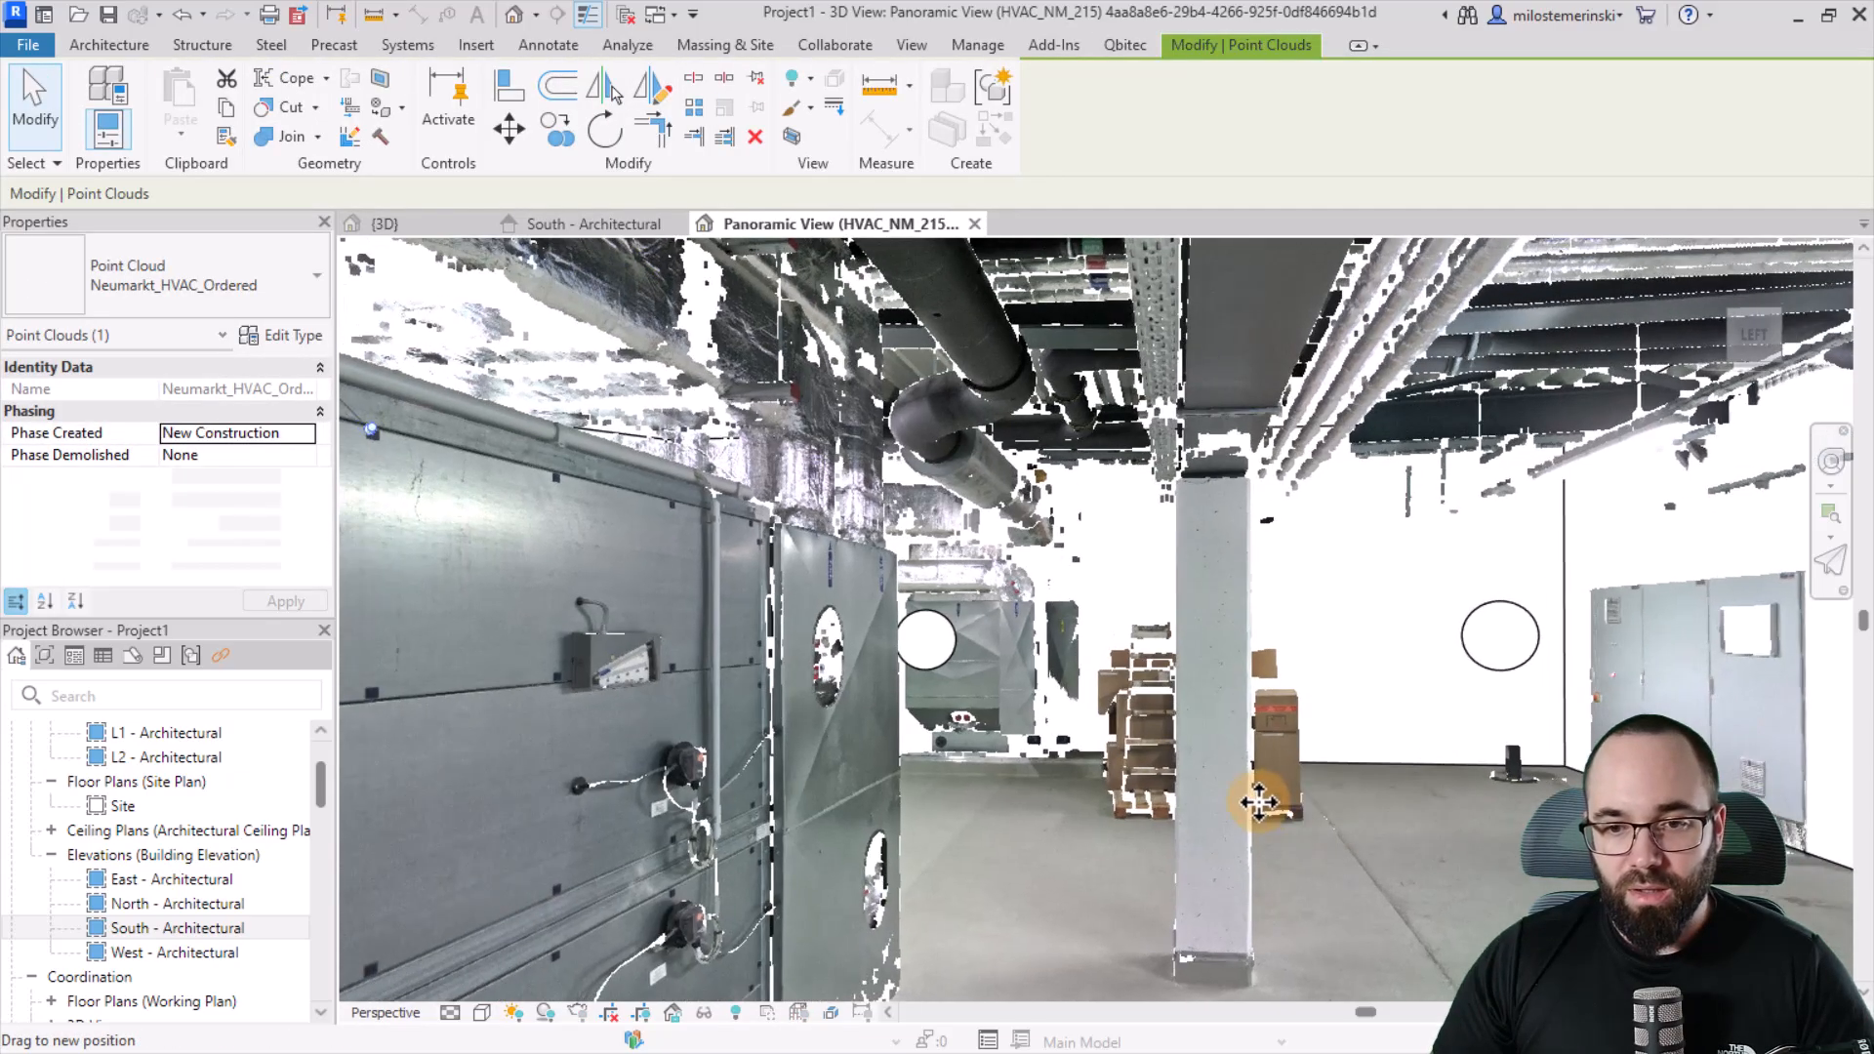
middle_click_drag(1260, 802, 1377, 826, "shift")
middle_click_drag(887, 840, 1541, 887, "shift")
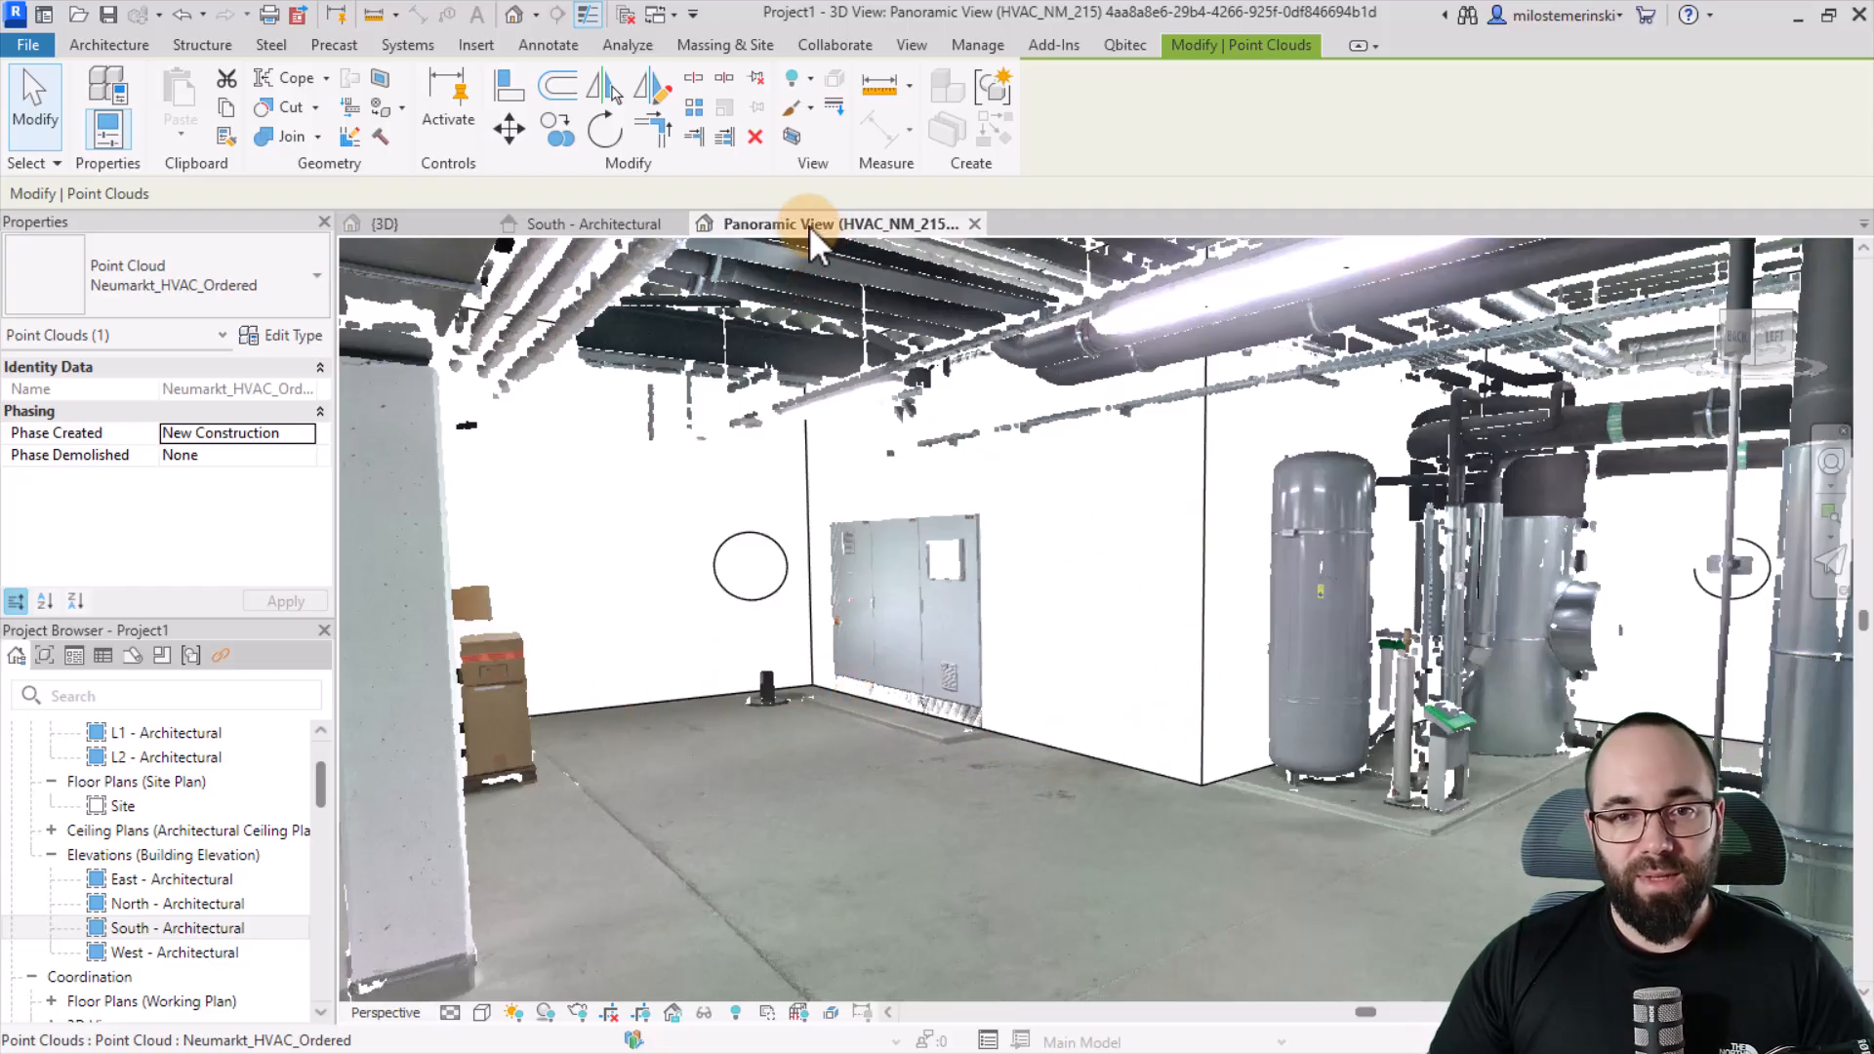
left_click_drag(777, 220, 1866, 580)
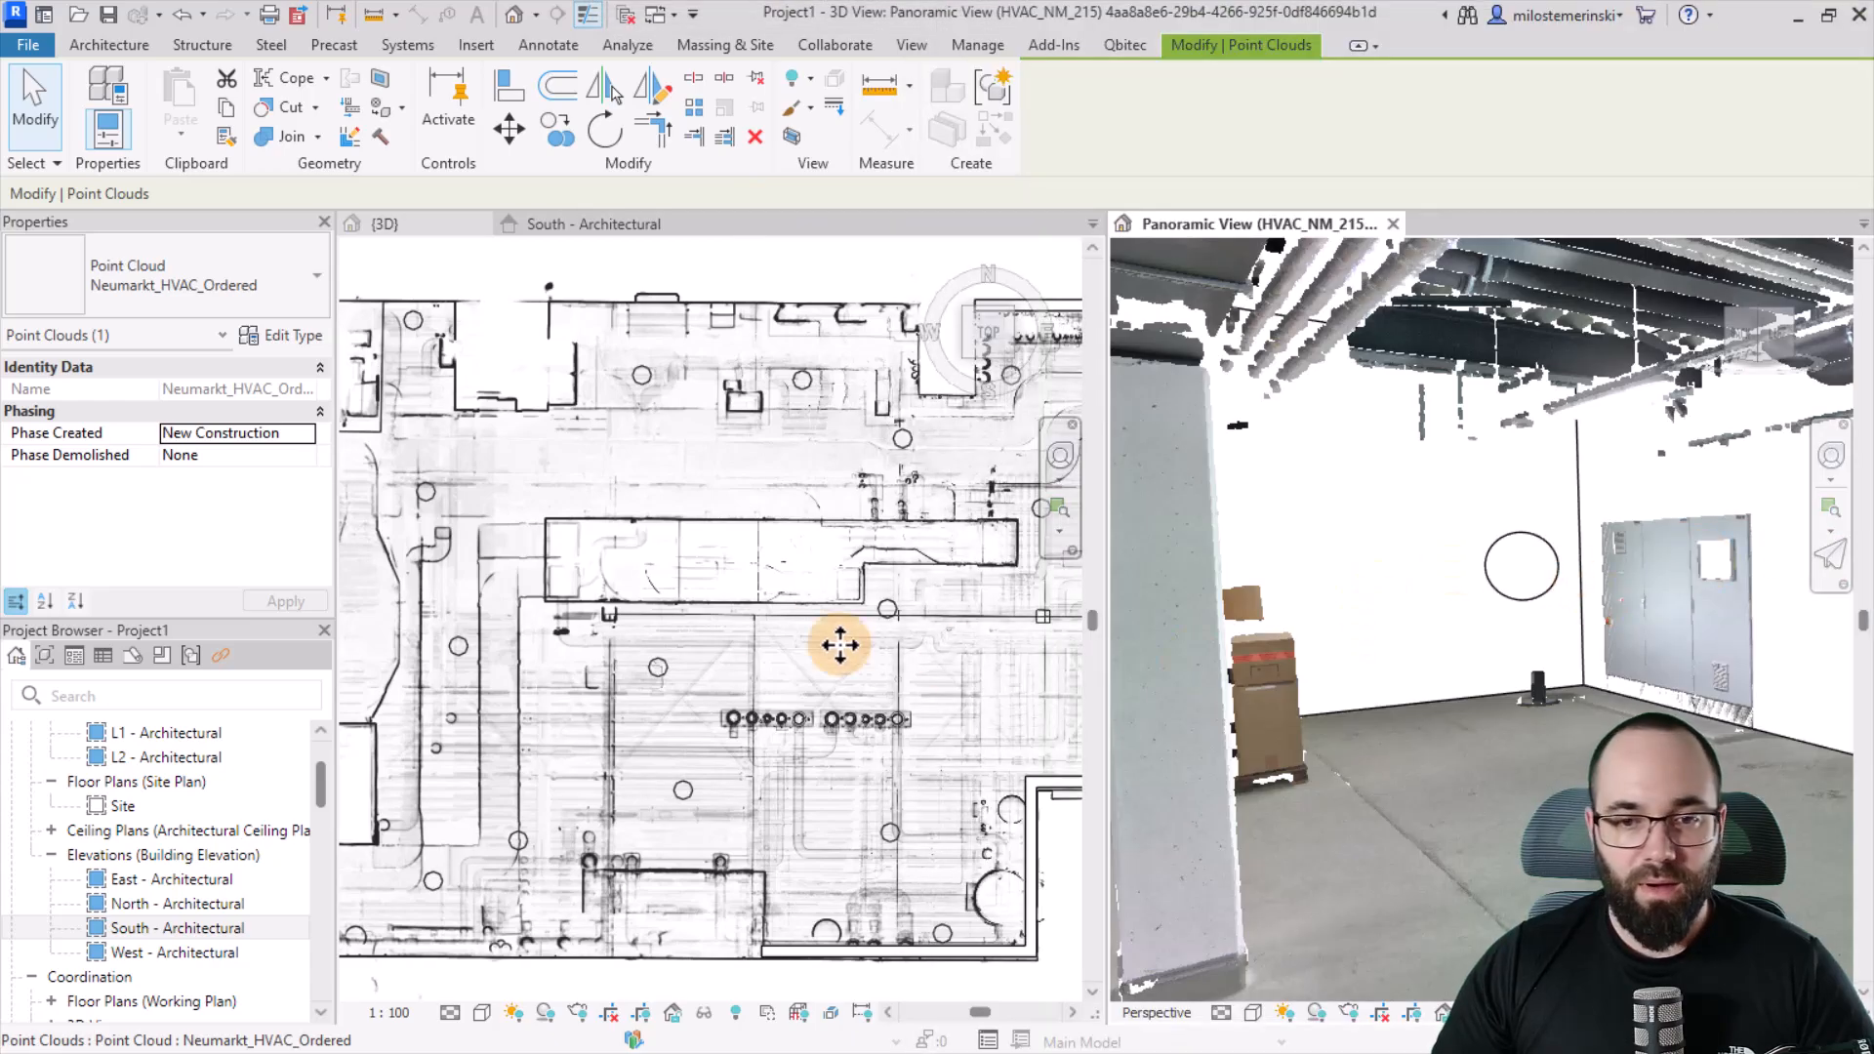
scroll(589, 592, "down", 3)
scroll(949, 646, "up", 3)
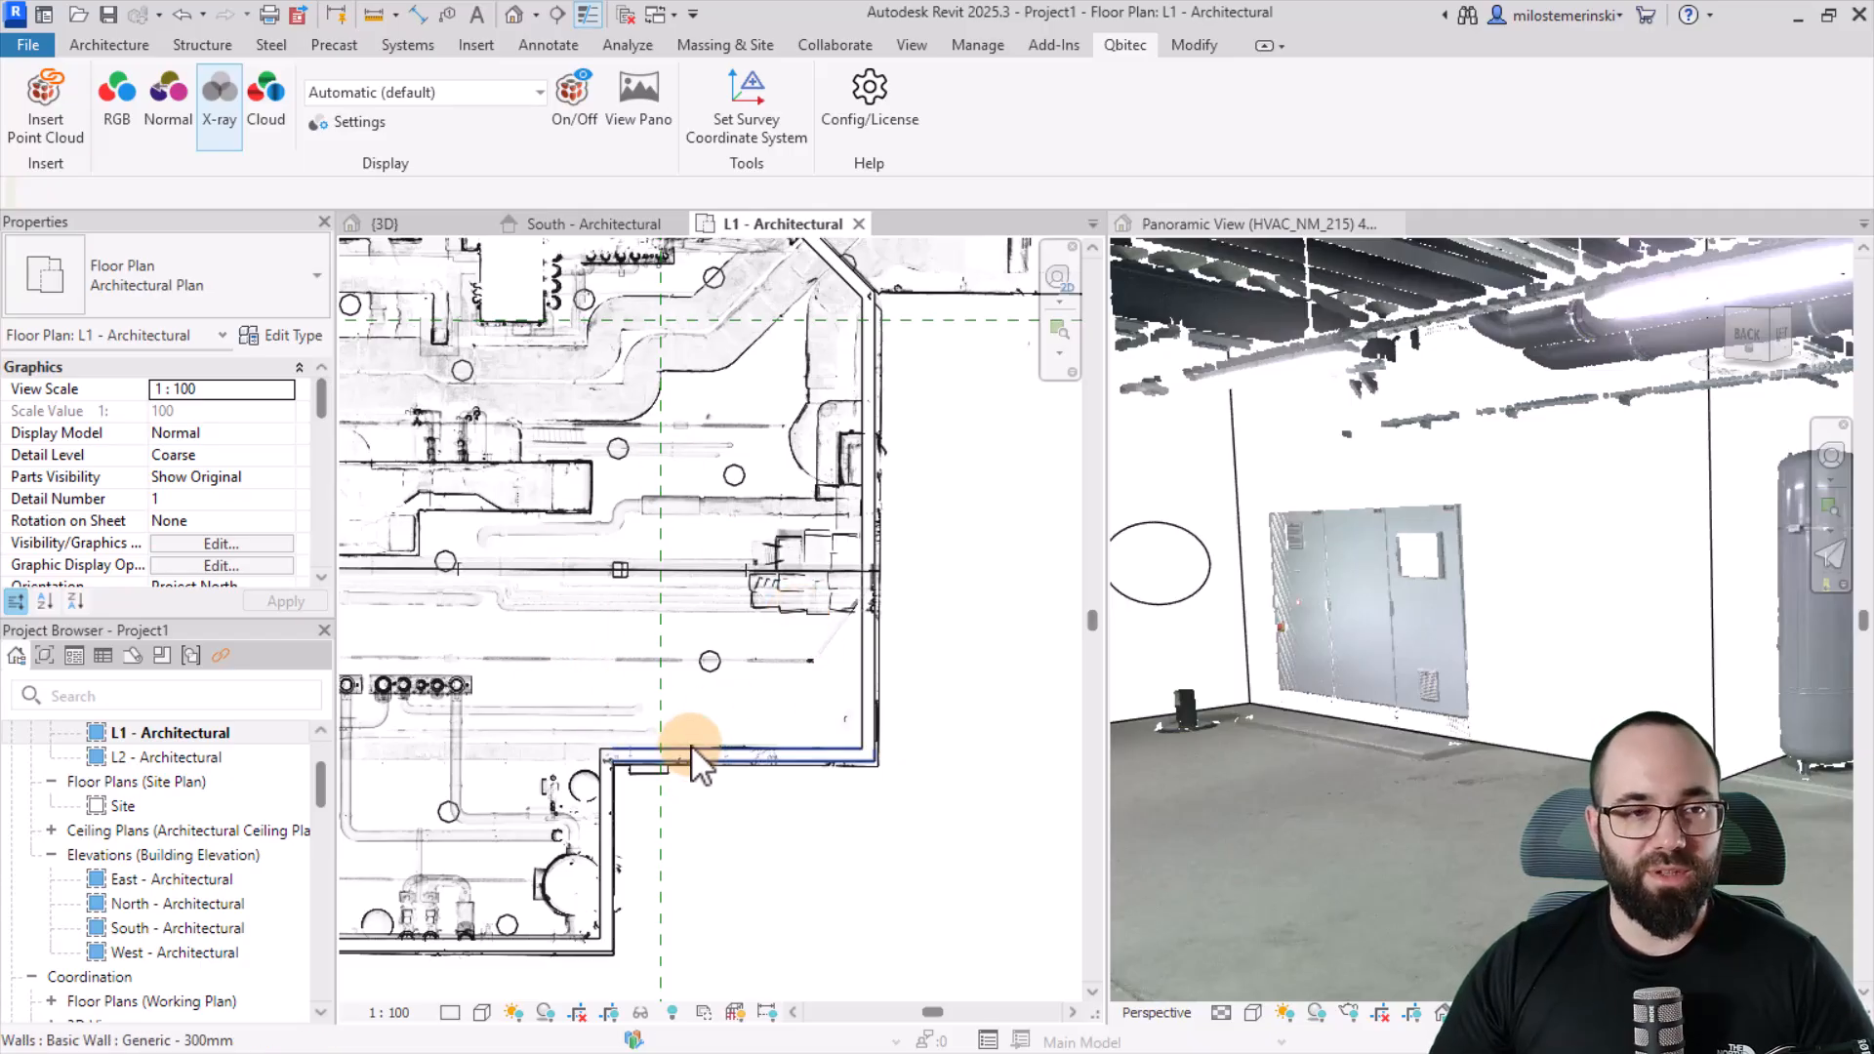
- Place a 1700 x 2100mm M_Door-Passage-Double-Flush door in the recessed south wall, near the inner corner on the L1 plan
left_click(117, 53)
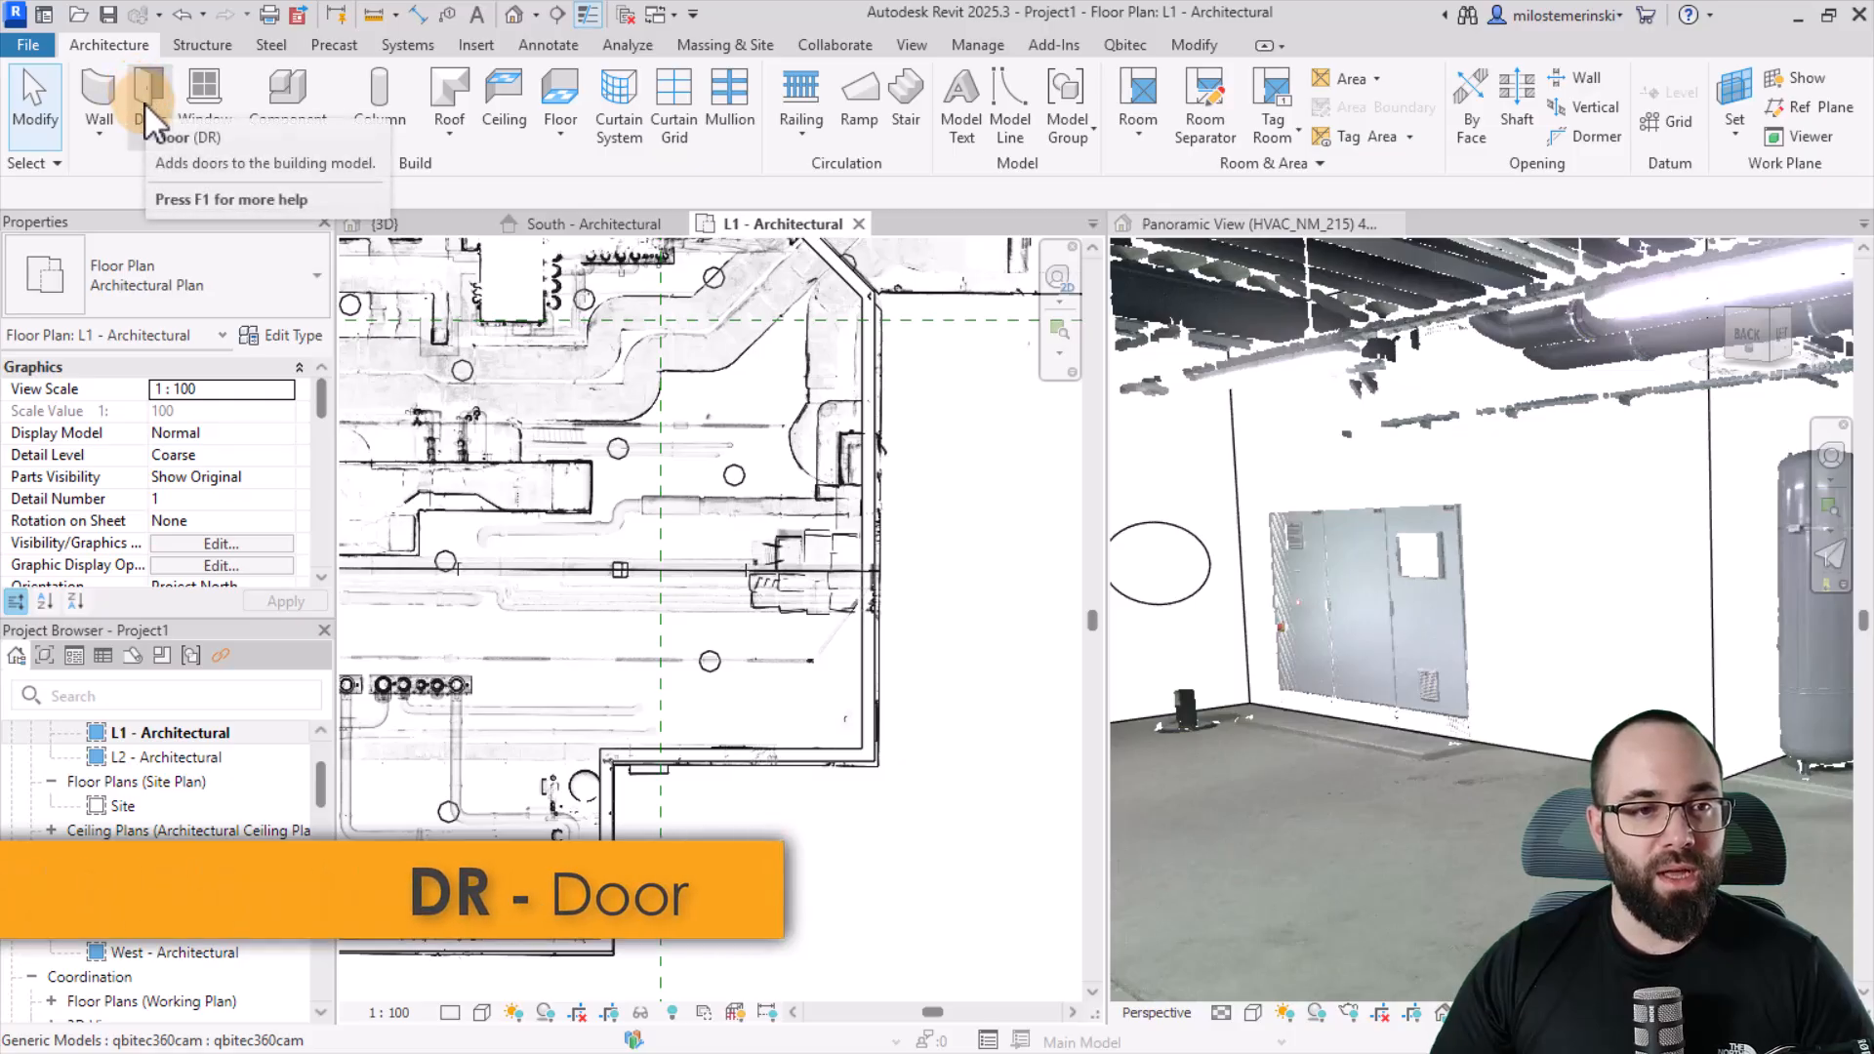
key("d")
key("r")
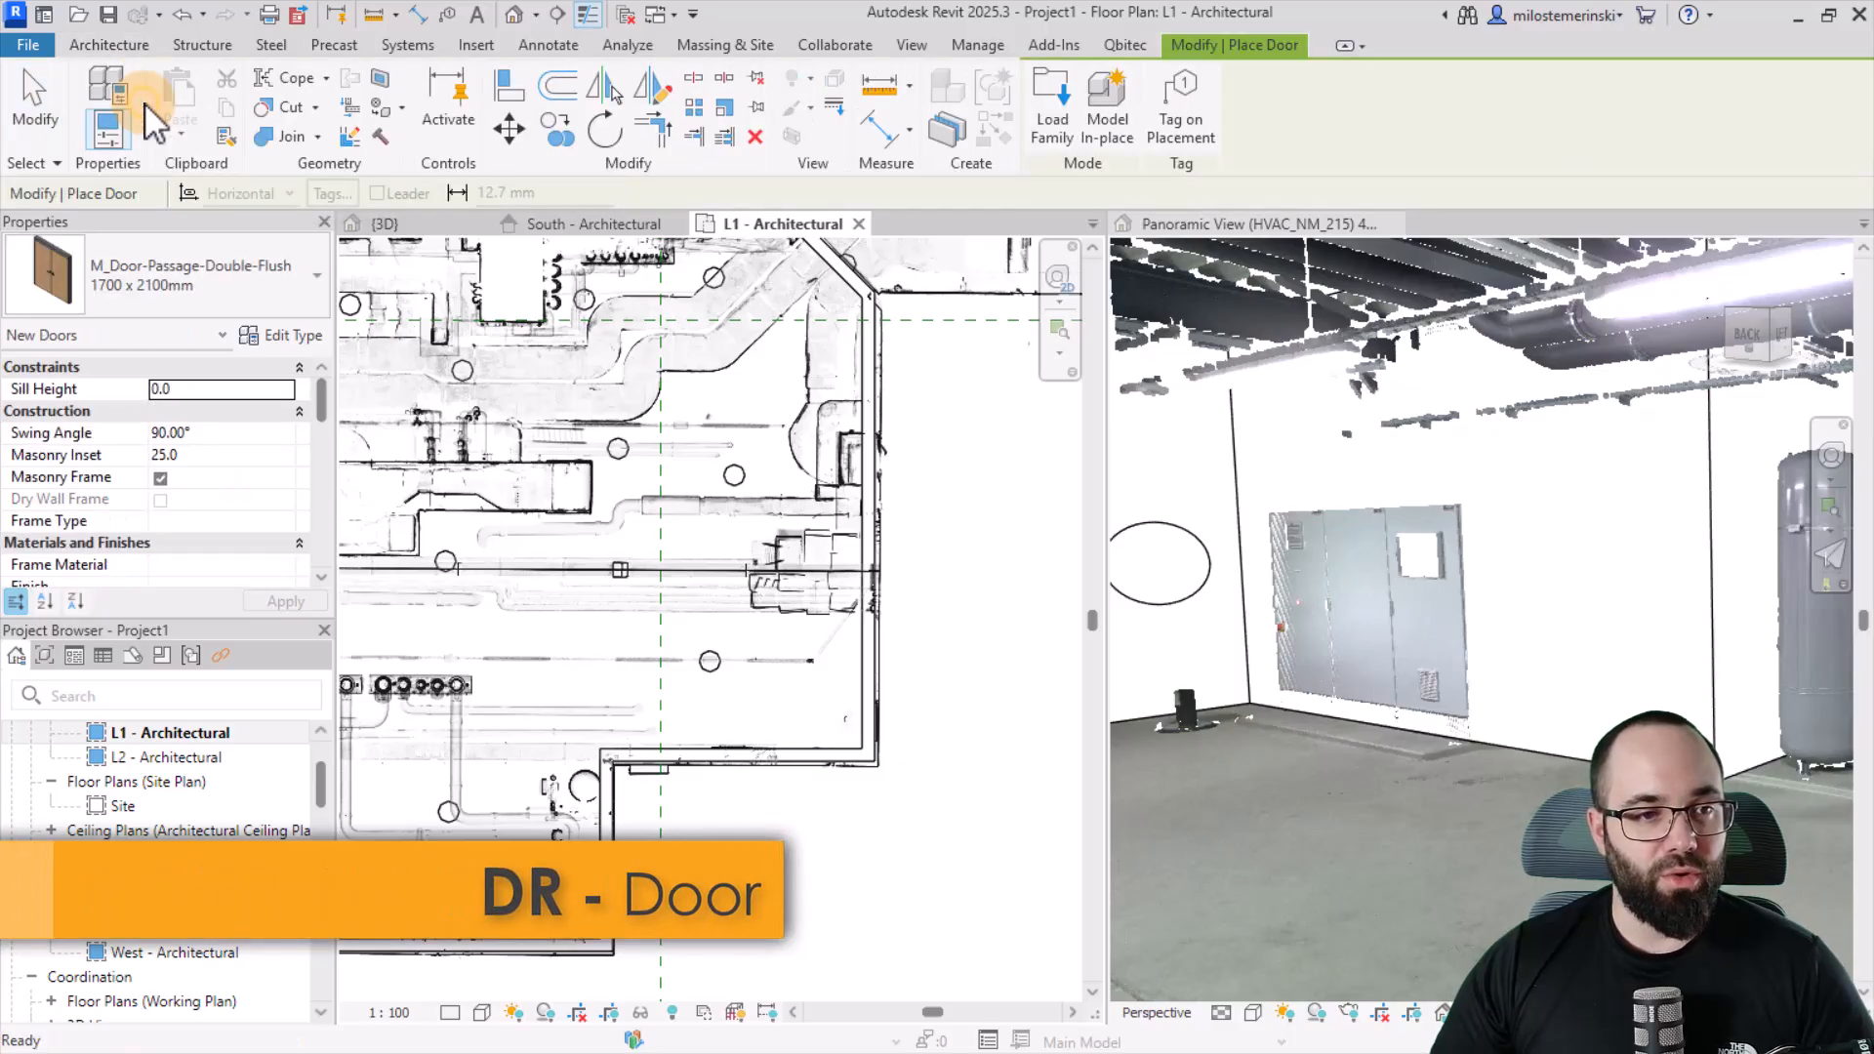
left_click(660, 760)
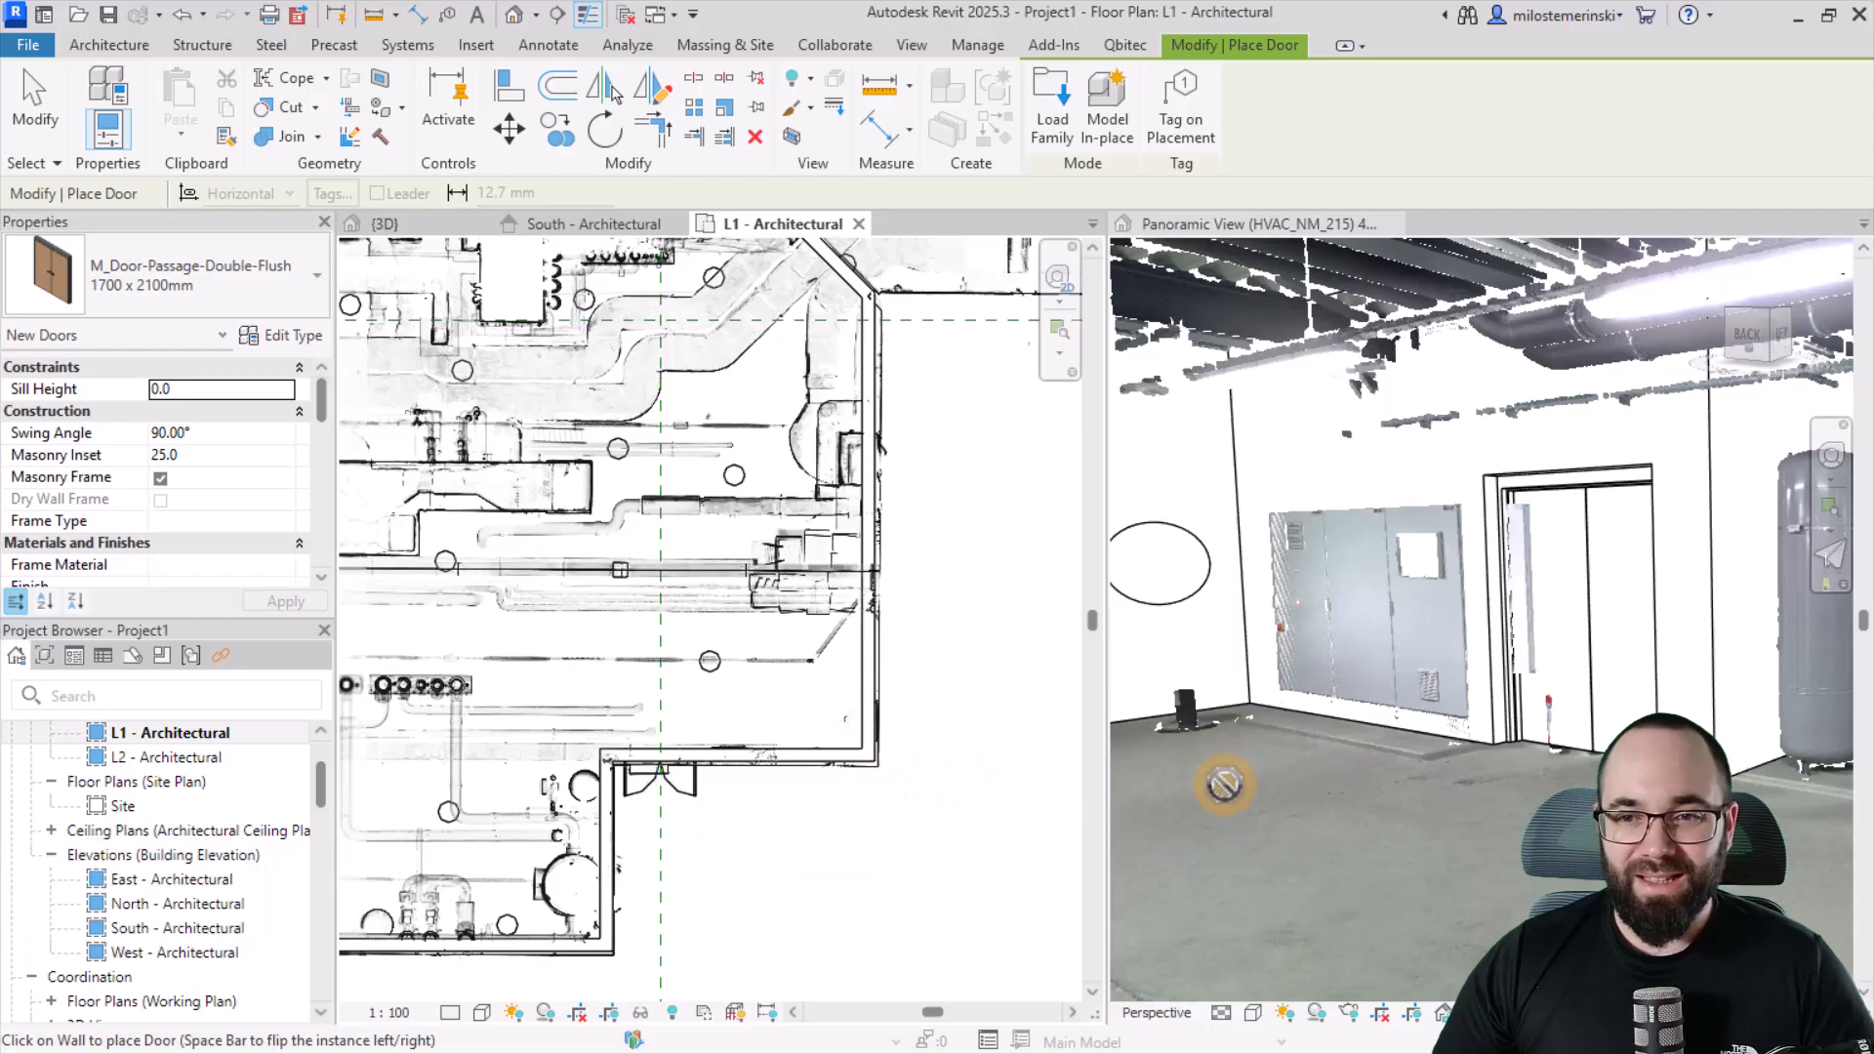
left_click(1471, 811)
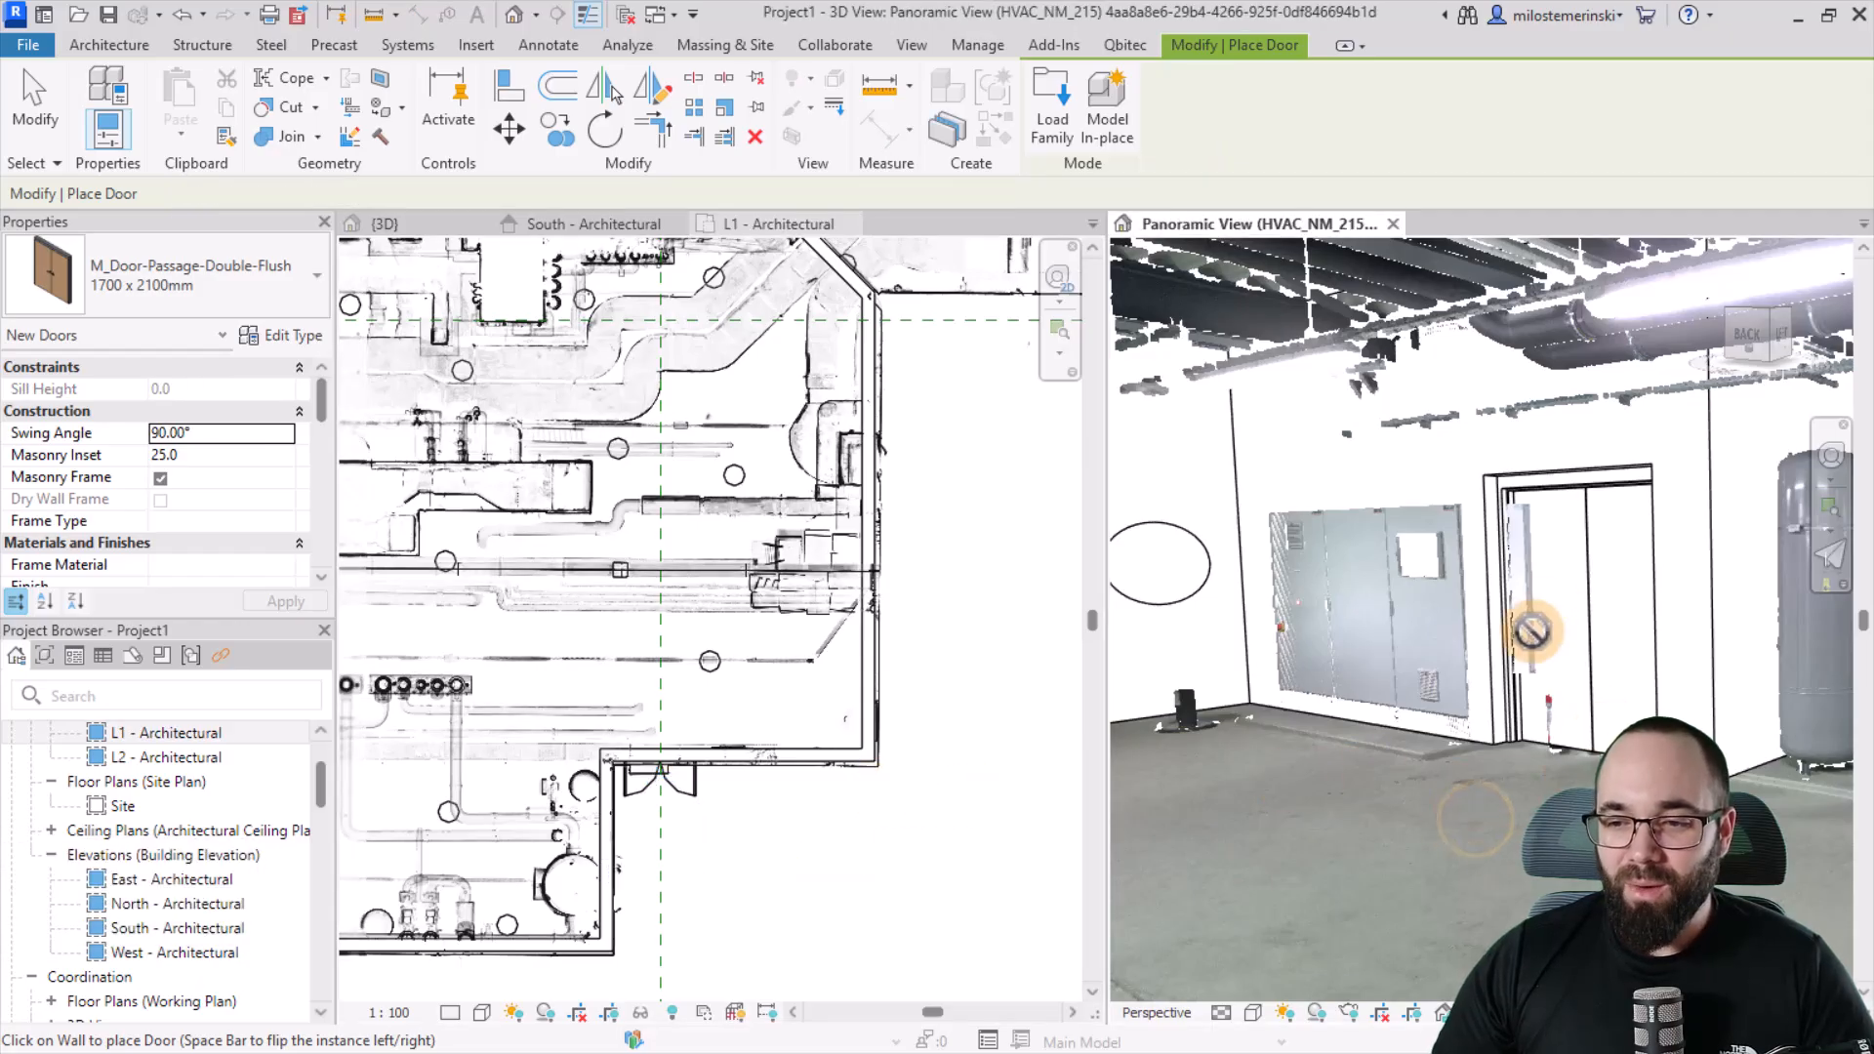
key("Escape")
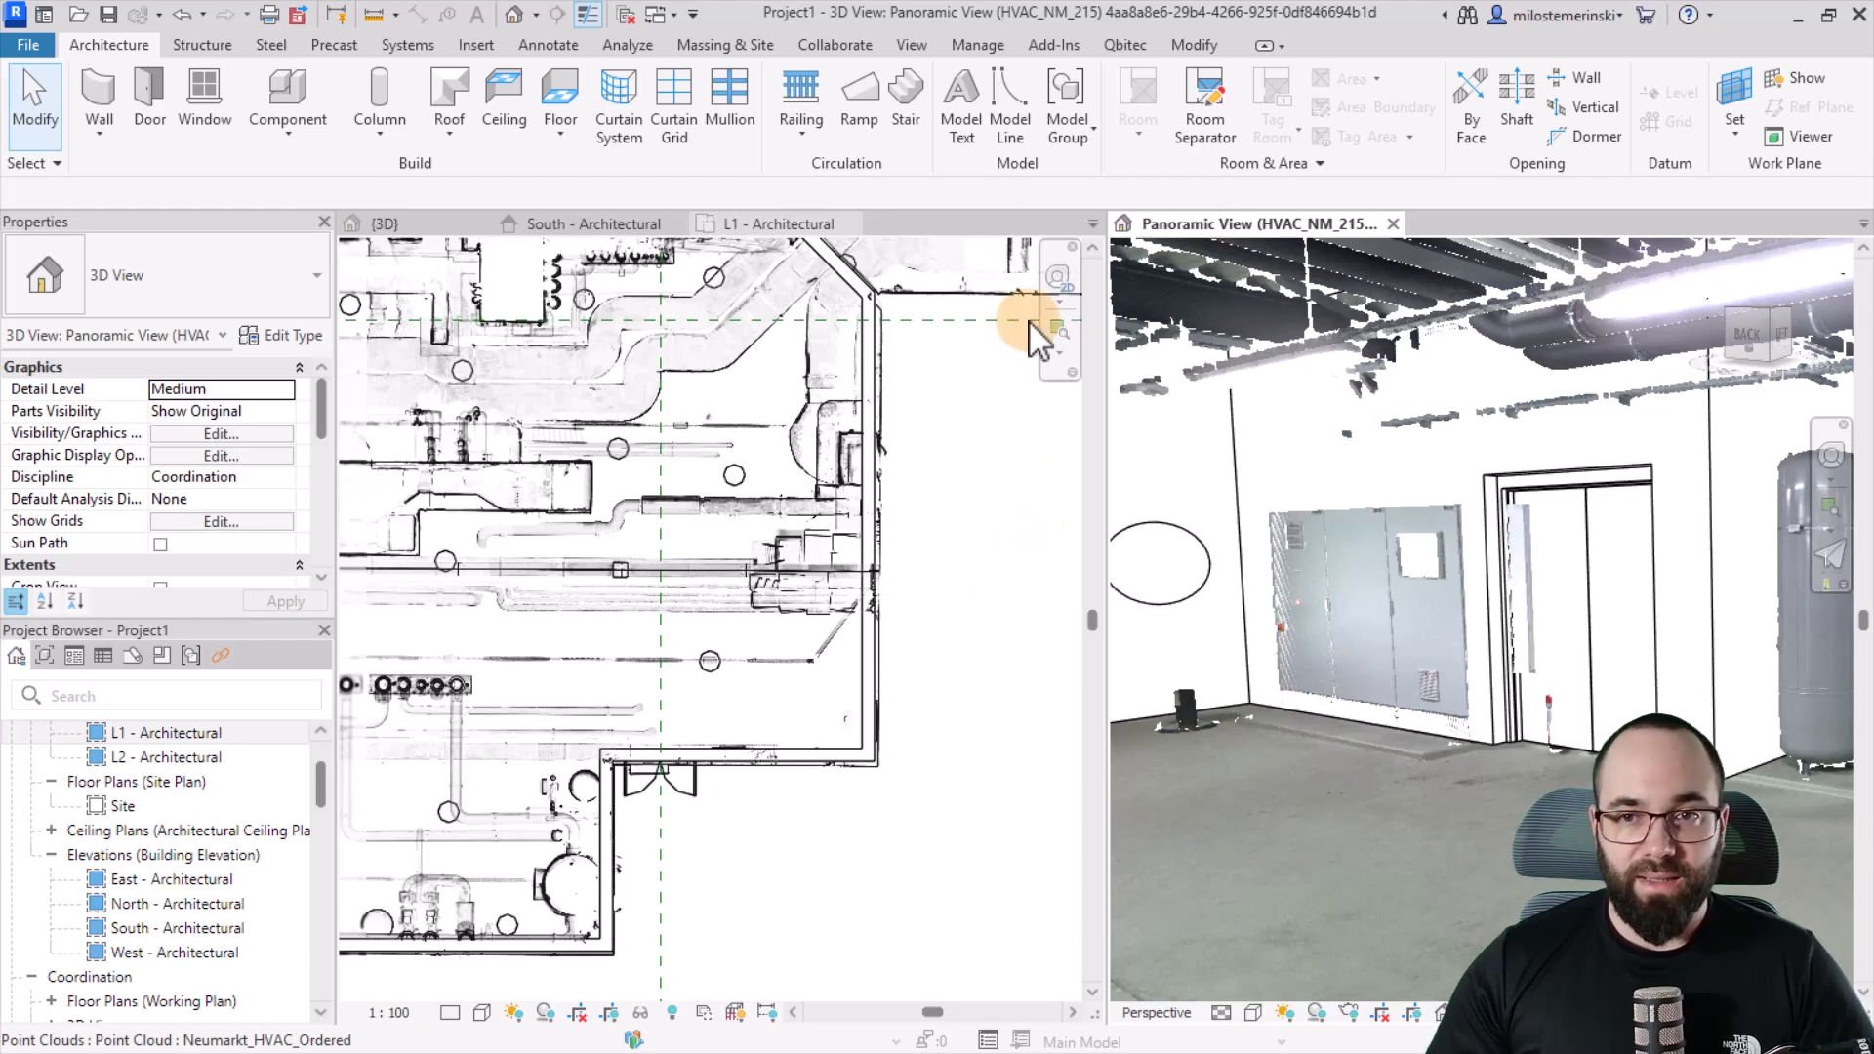
- Switch the point cloud in the L1 - Architectural floor plan to the Cloud display mode
left_click(1125, 45)
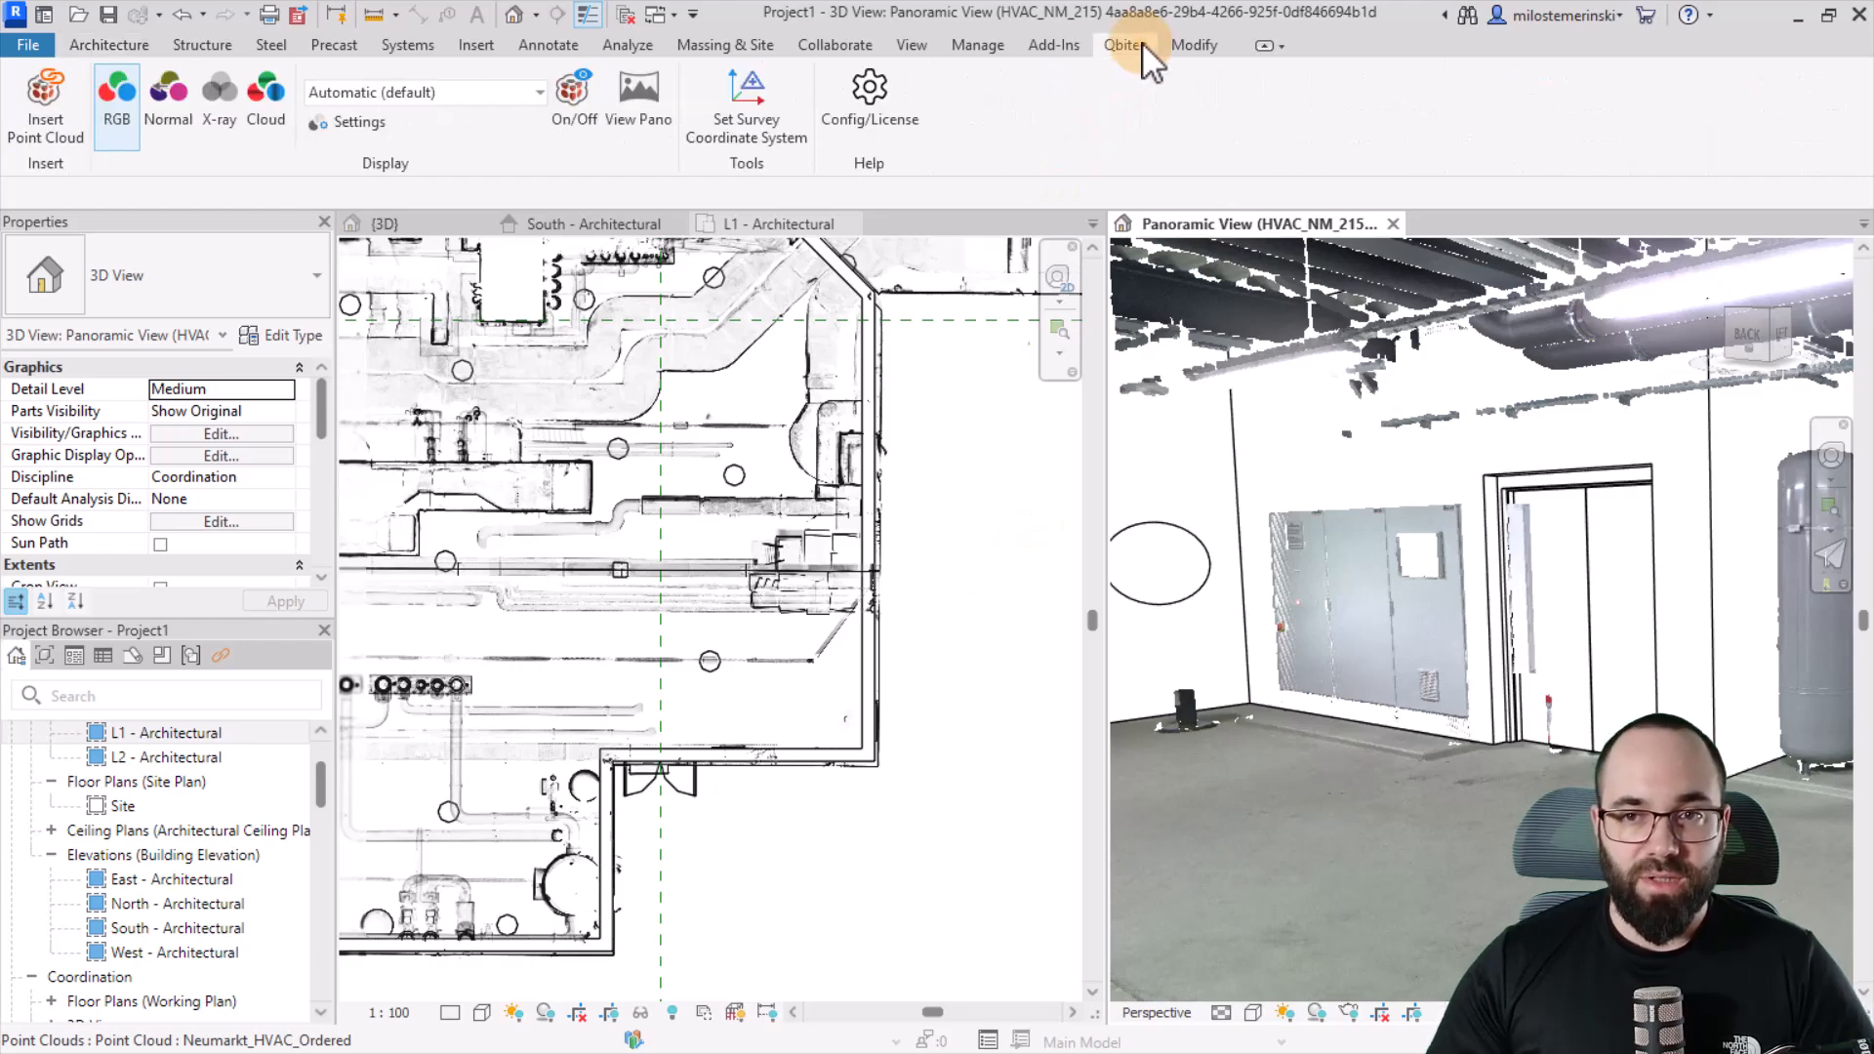
left_click(793, 882)
left_click(266, 107)
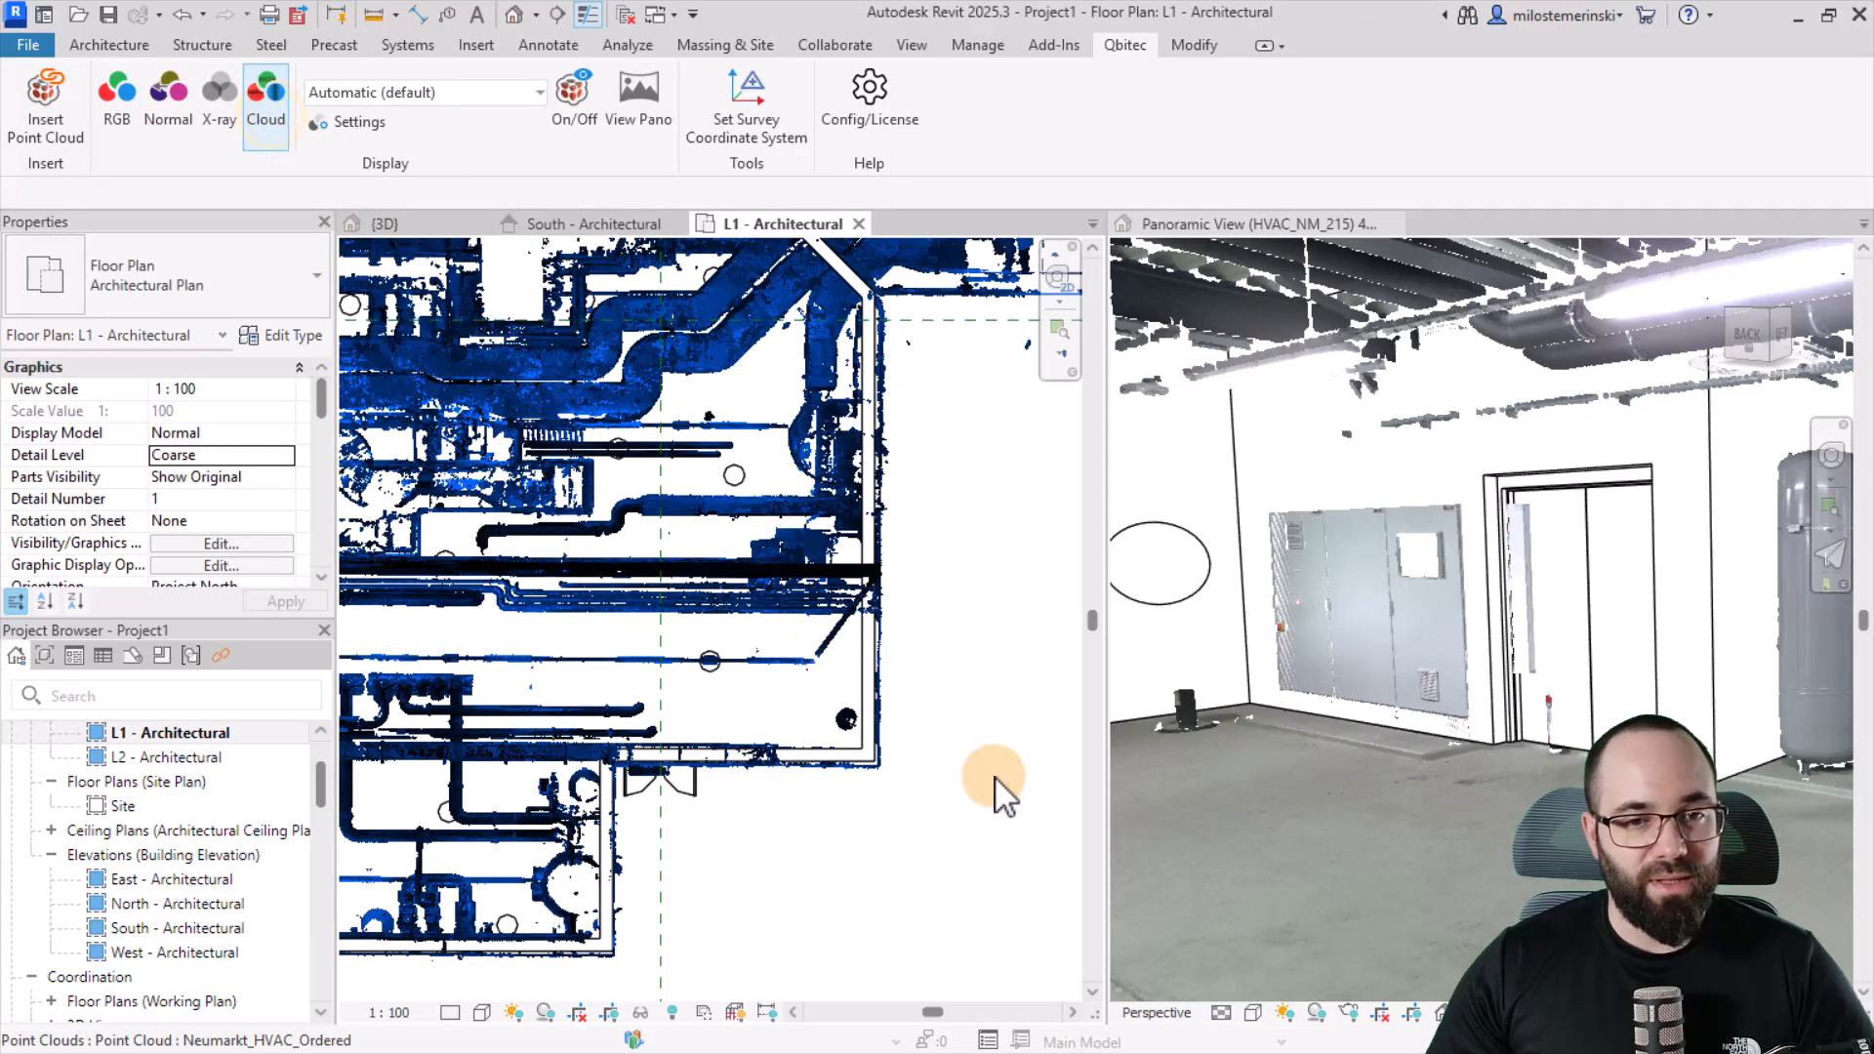
scroll(844, 675, "down", 2)
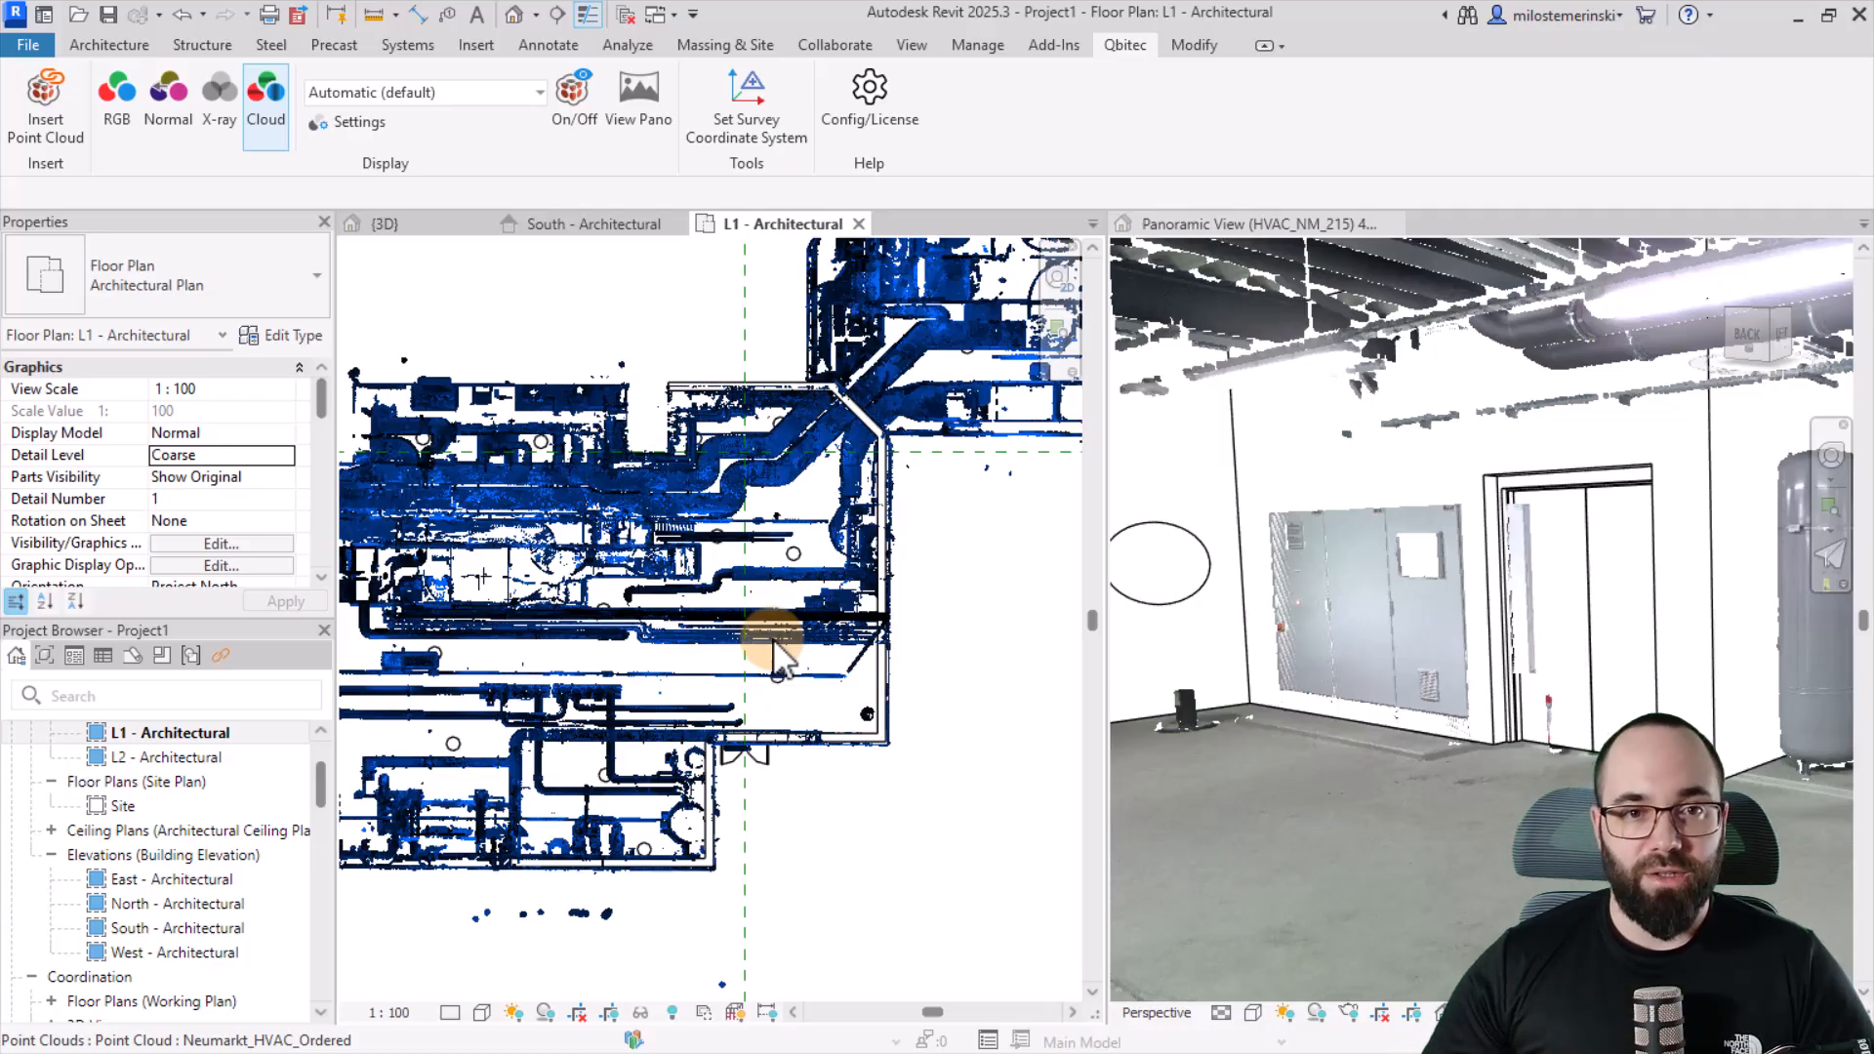
- Turn the point cloud's visibility off in the L1 - Architectural floor plan and back on
left_click(574, 131)
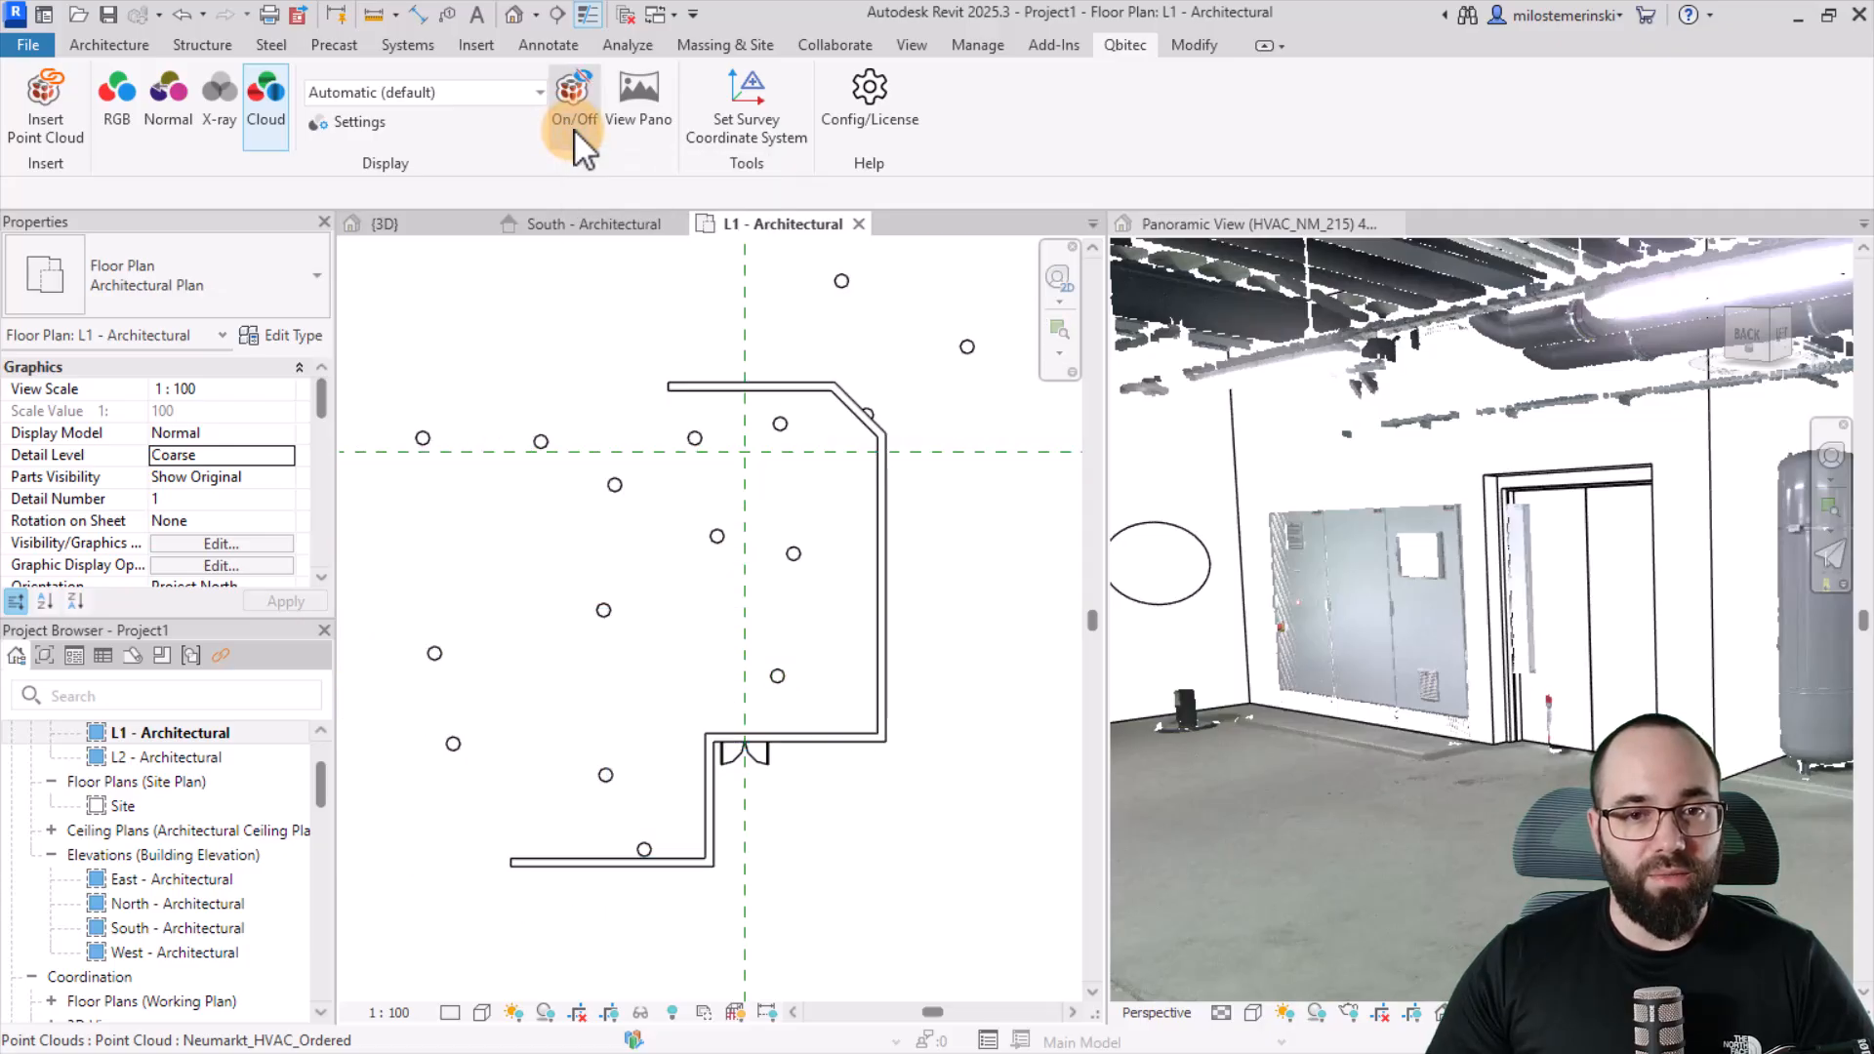
left_click(574, 131)
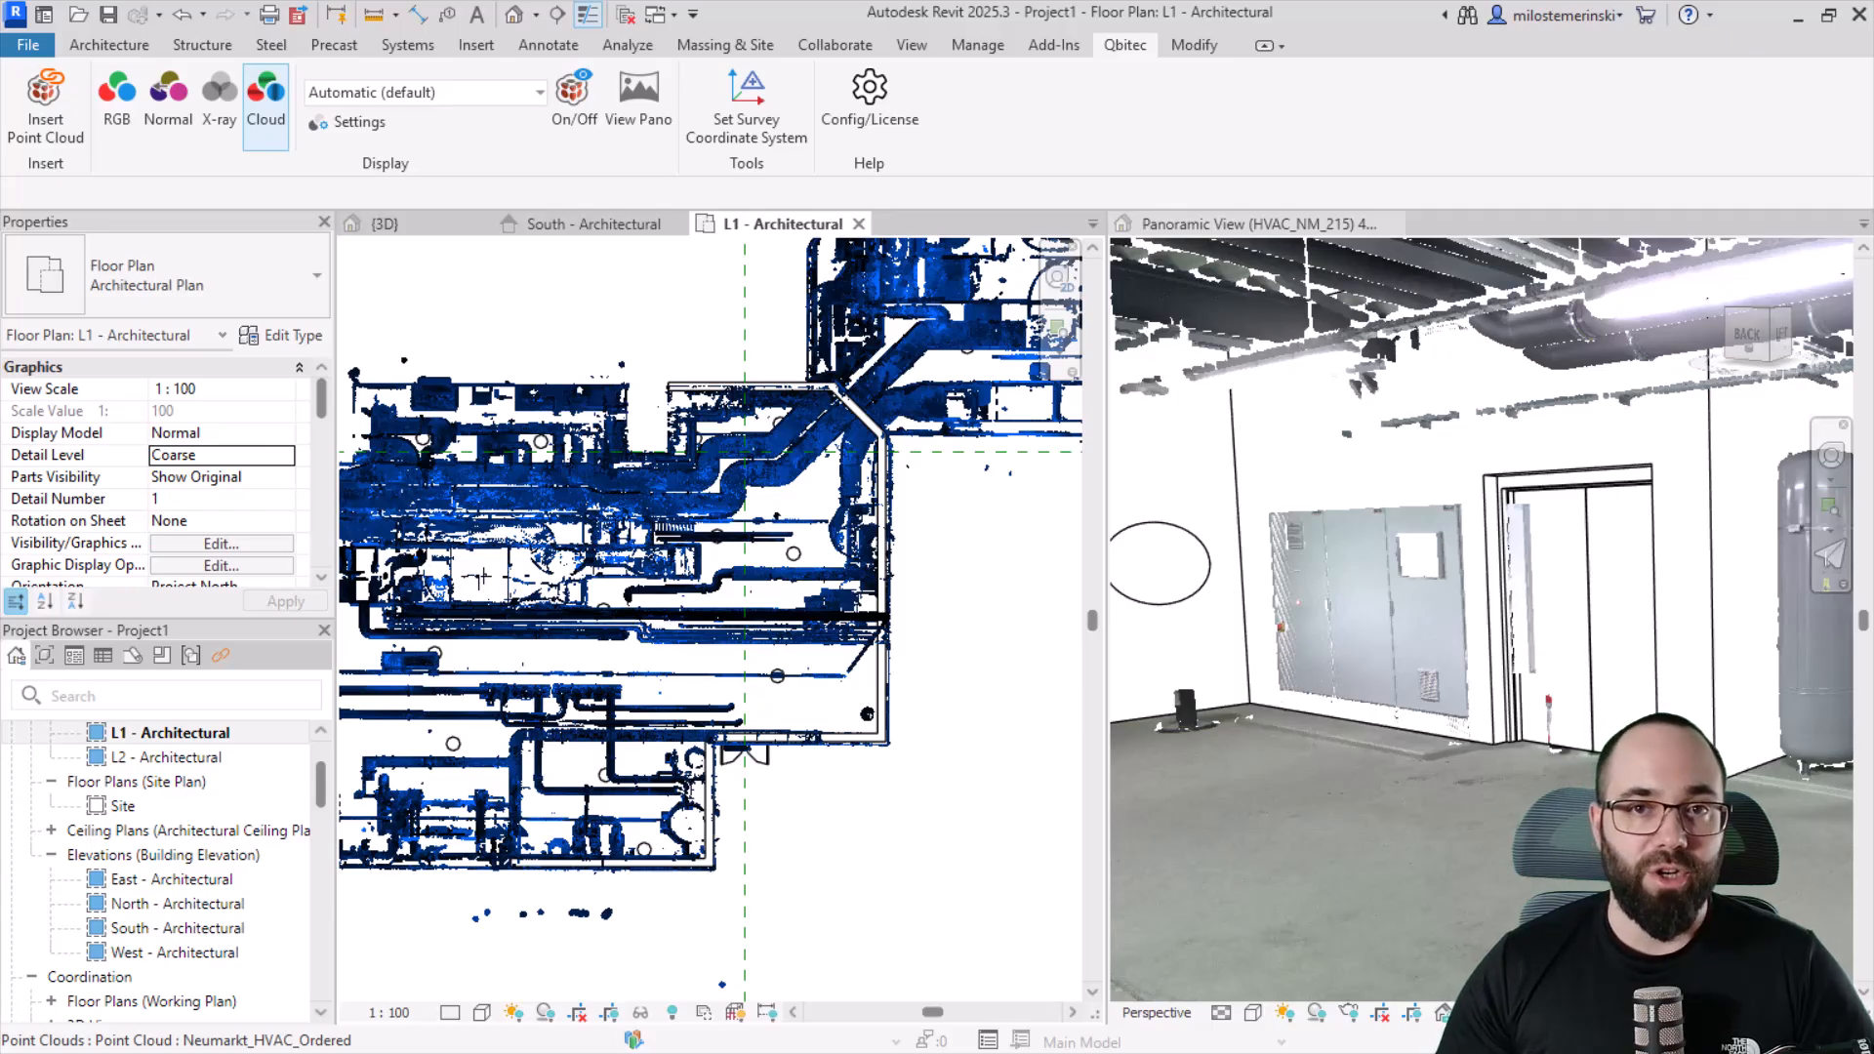
left_click(457, 528)
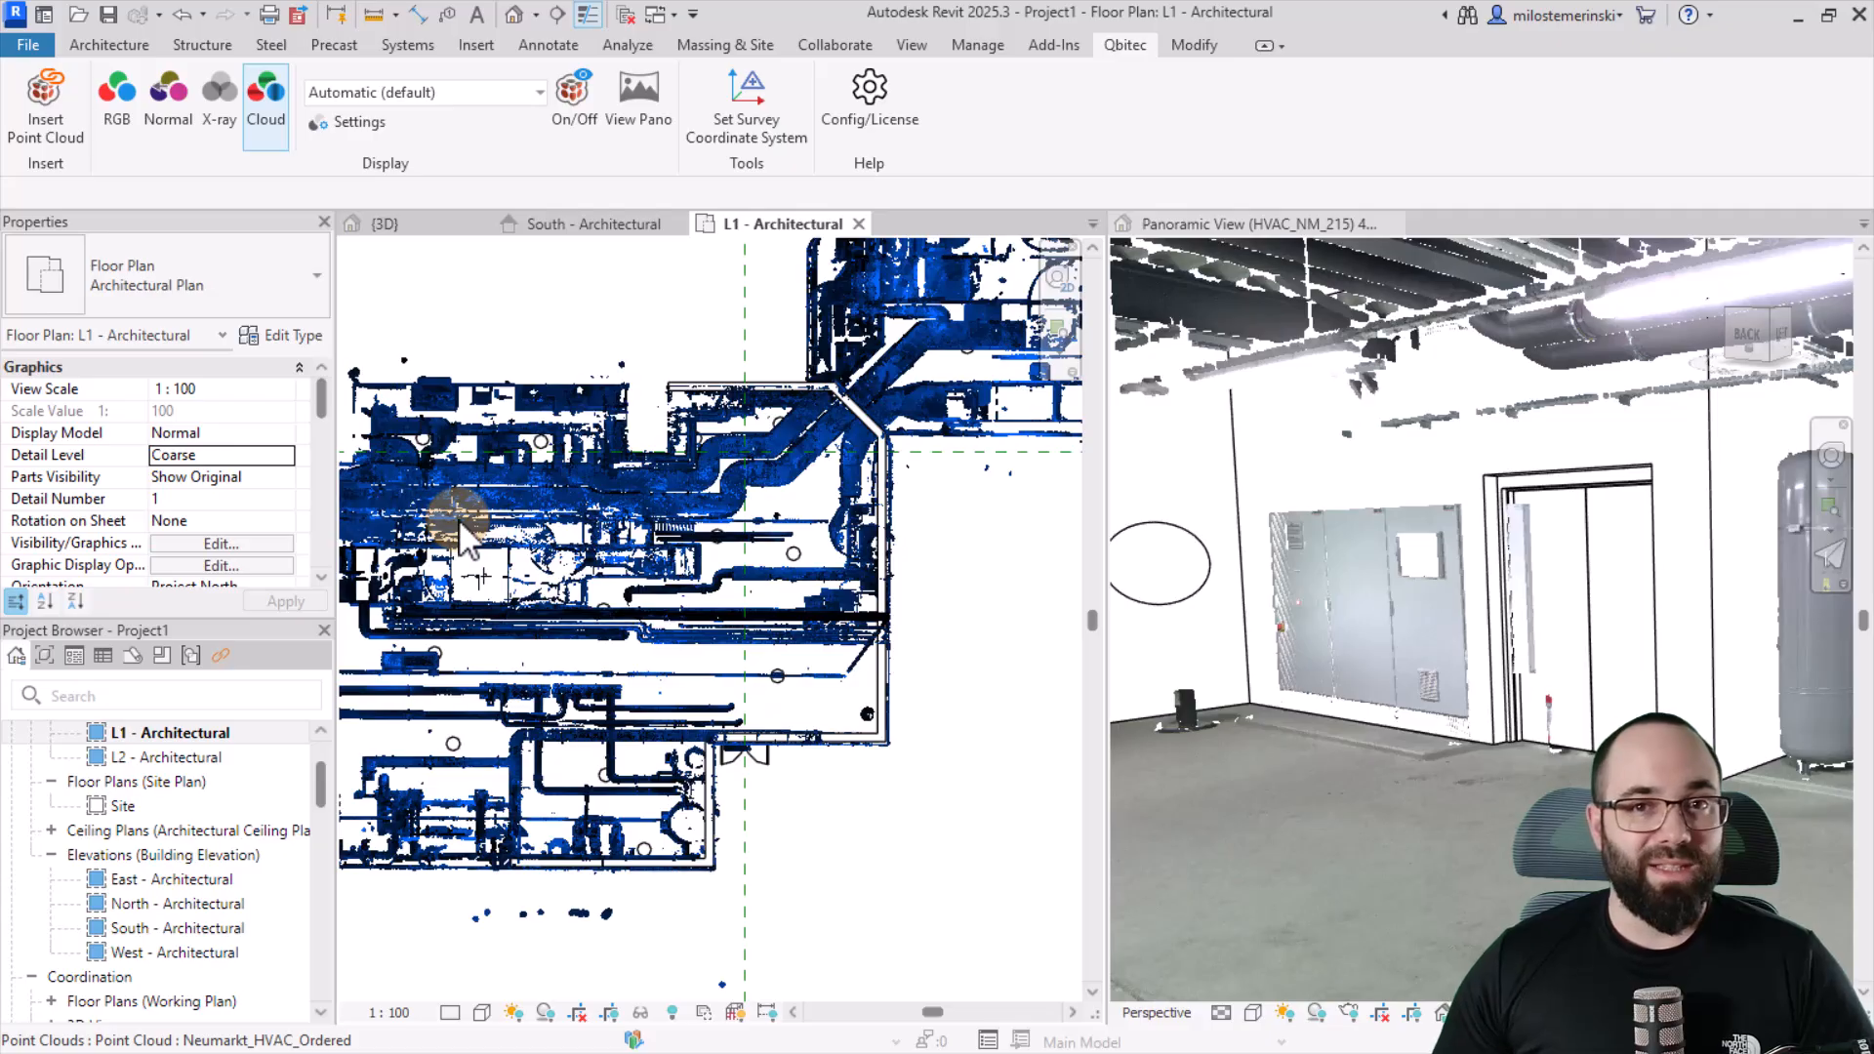